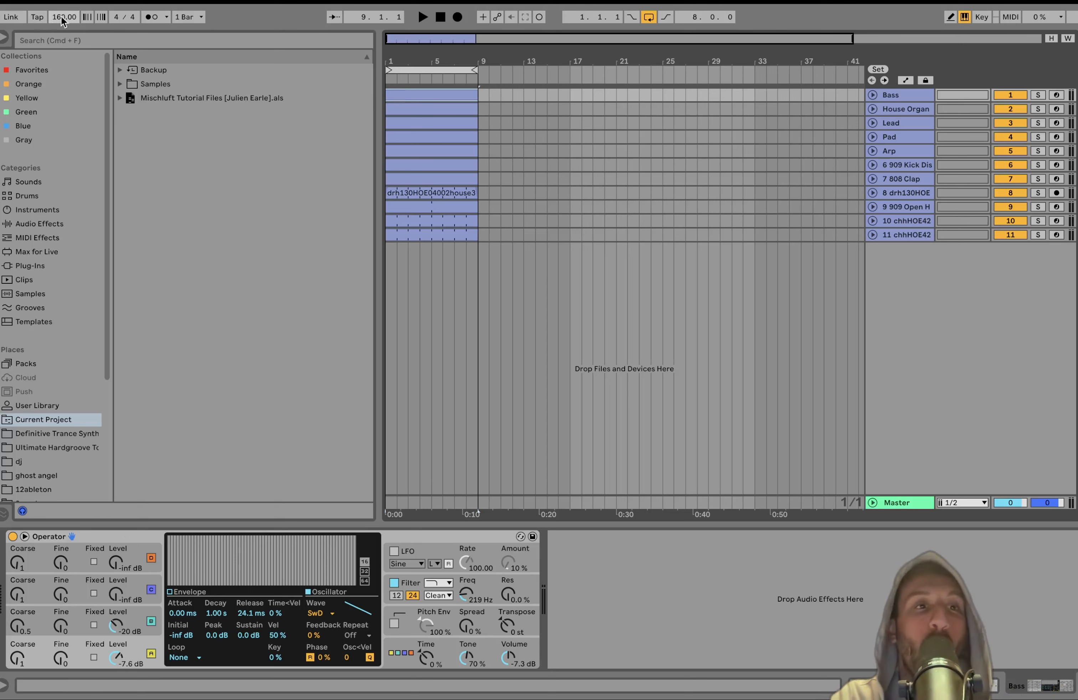
Step: Solo the Bass and House Organ tracks together, start playback and unfold both tracks in the arrangement
left_click(1038, 95)
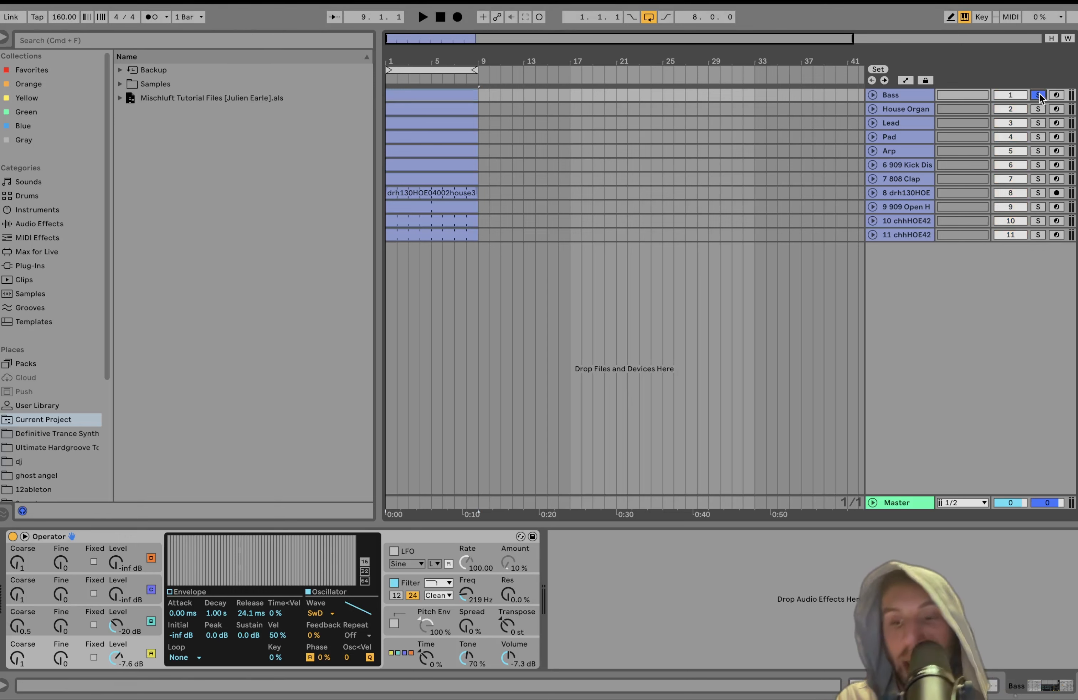
left_click(1038, 108, "super")
key("space")
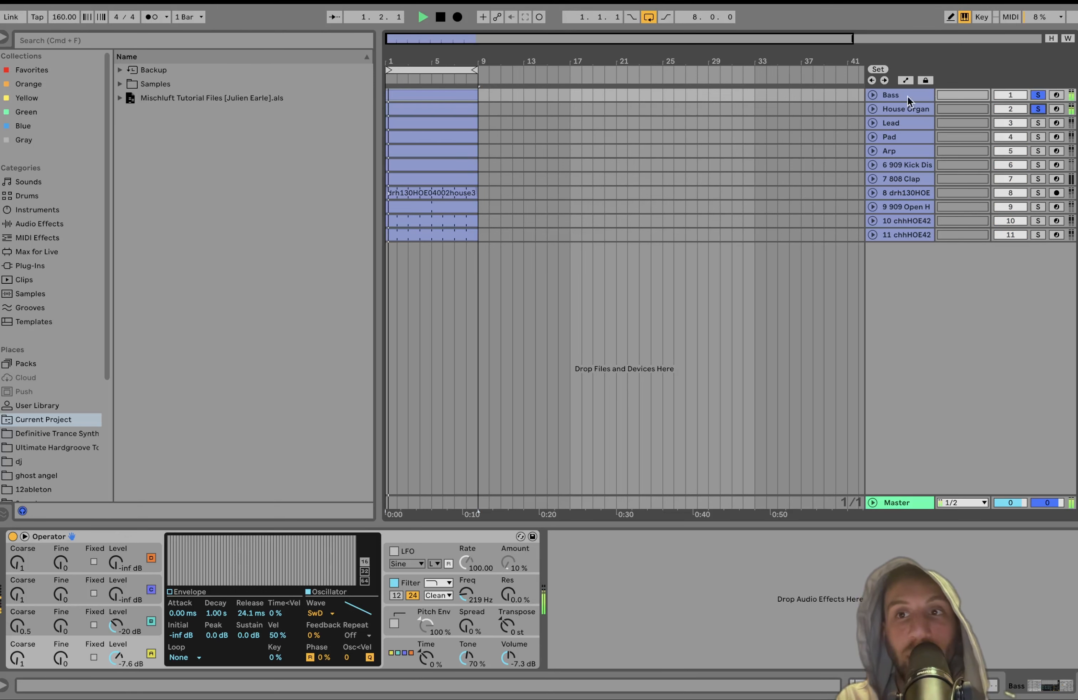
left_click(871, 106)
left_click(871, 96)
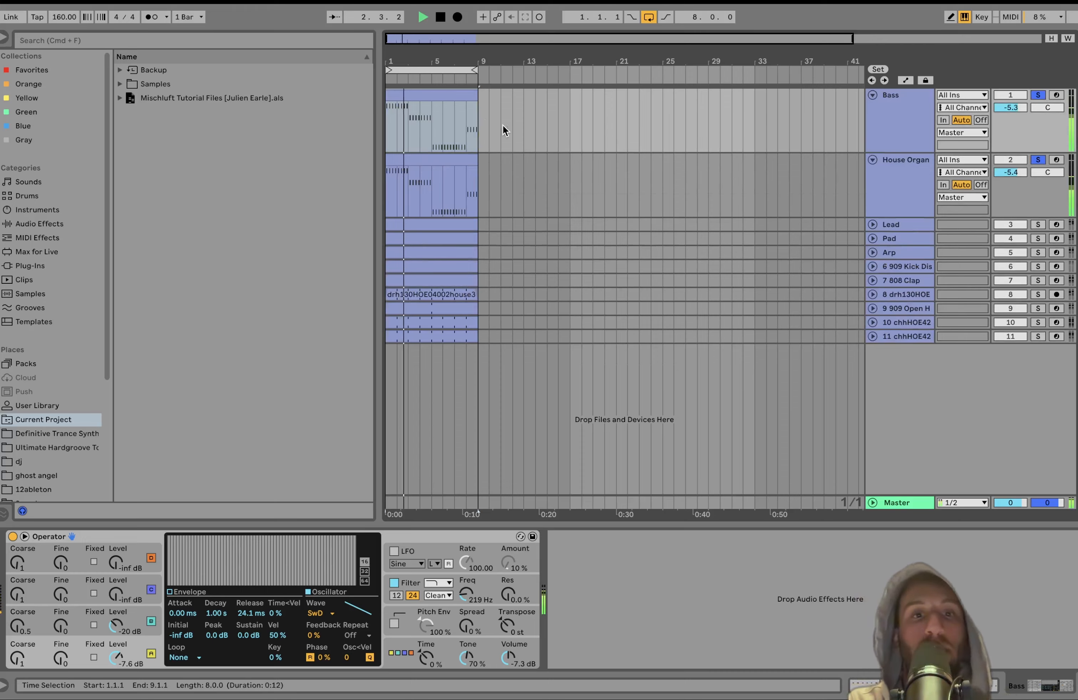
Step: Open the Bass clip's MIDI notes and select its F#1, E1, B0 and D1 notes one pitch at a time
double_click(445, 96)
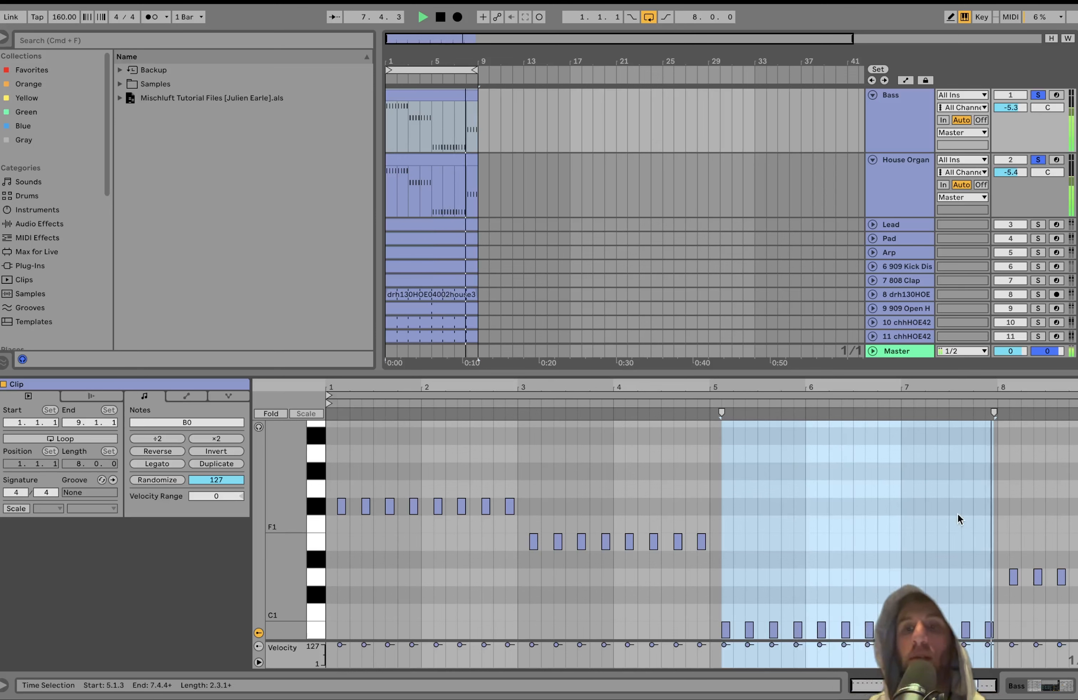
key("space")
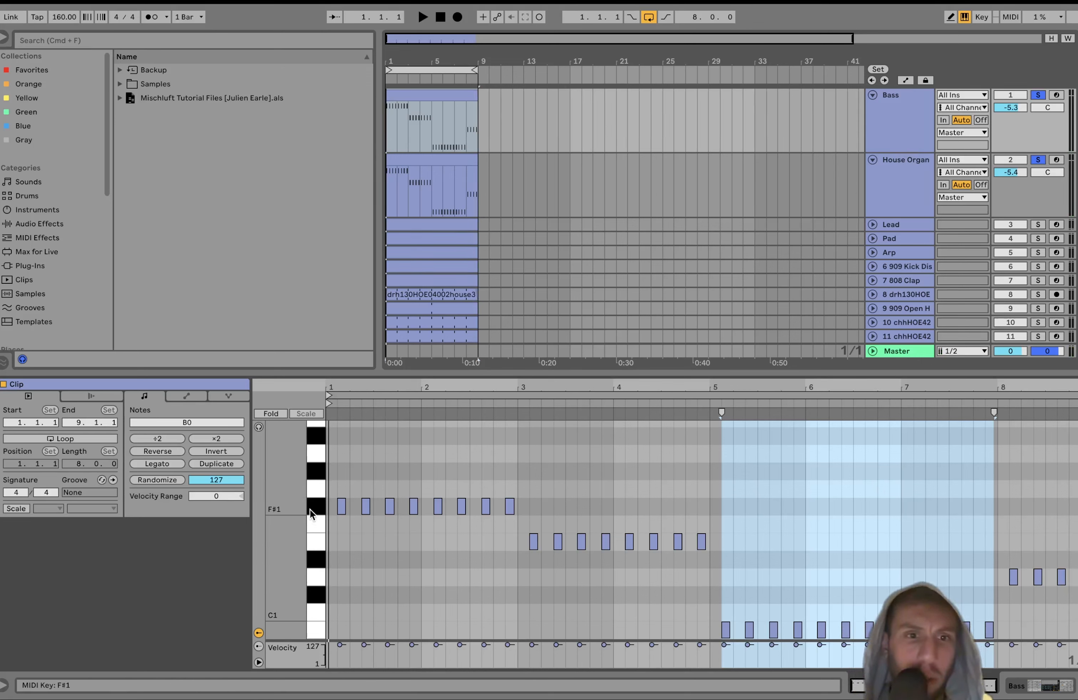
left_click(320, 511)
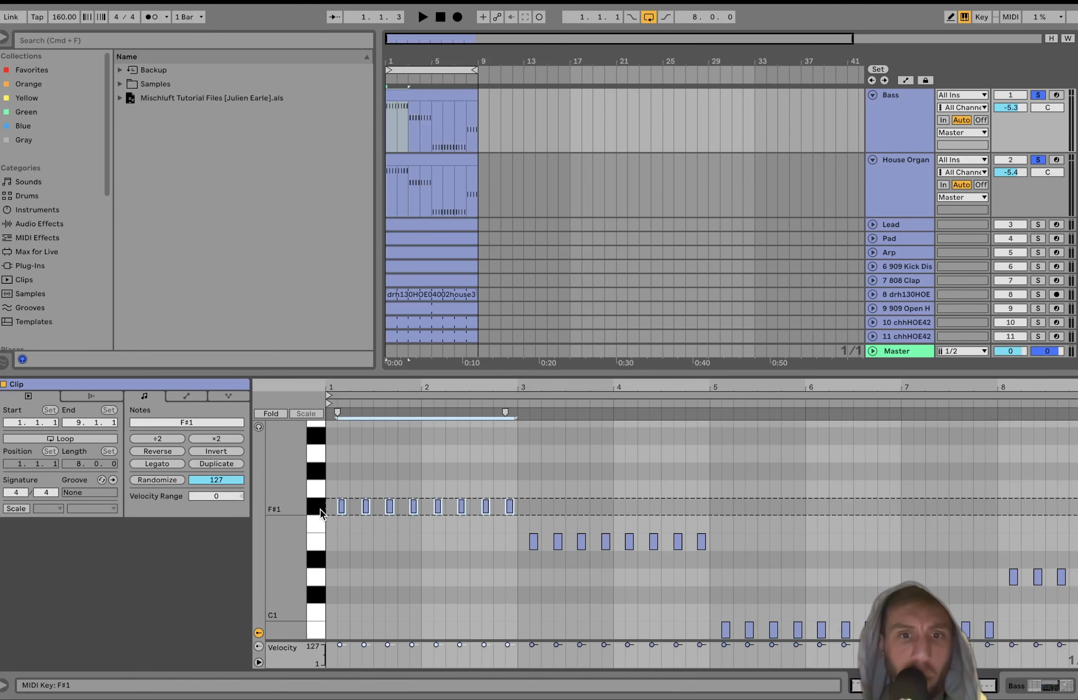
left_click(318, 546)
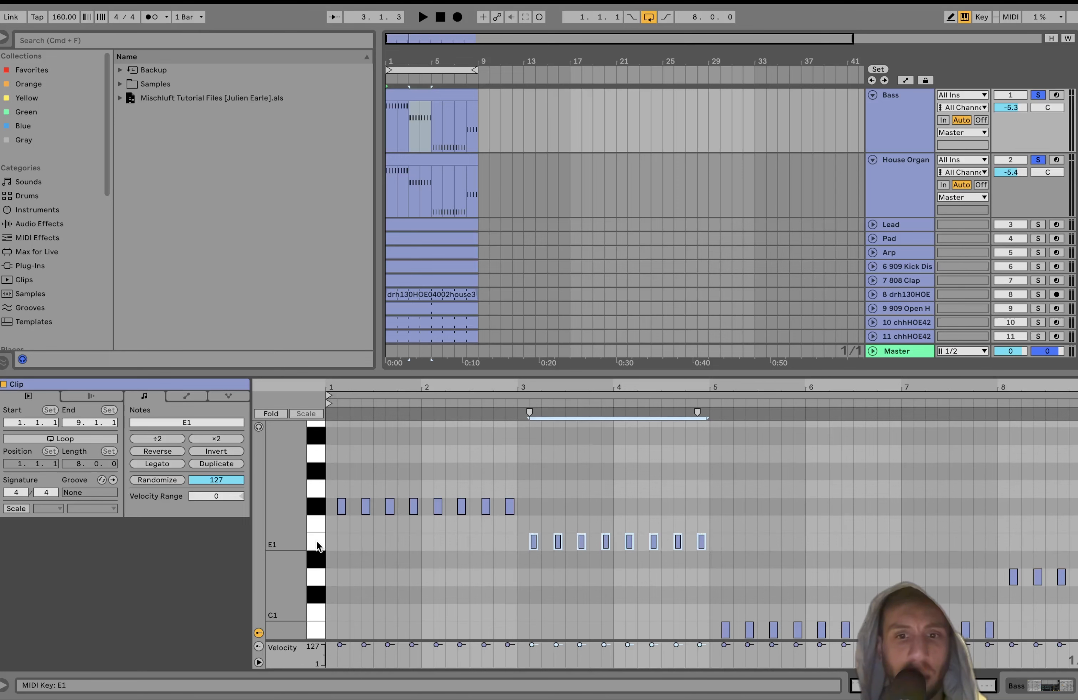
left_click(318, 635)
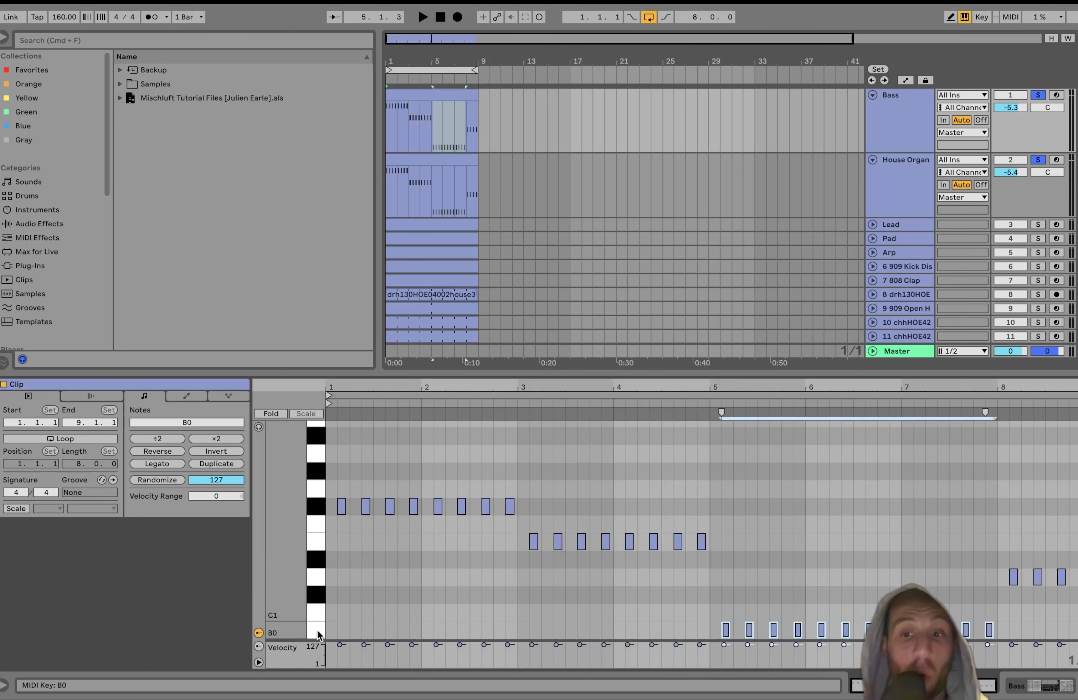
left_click(318, 578)
key("space")
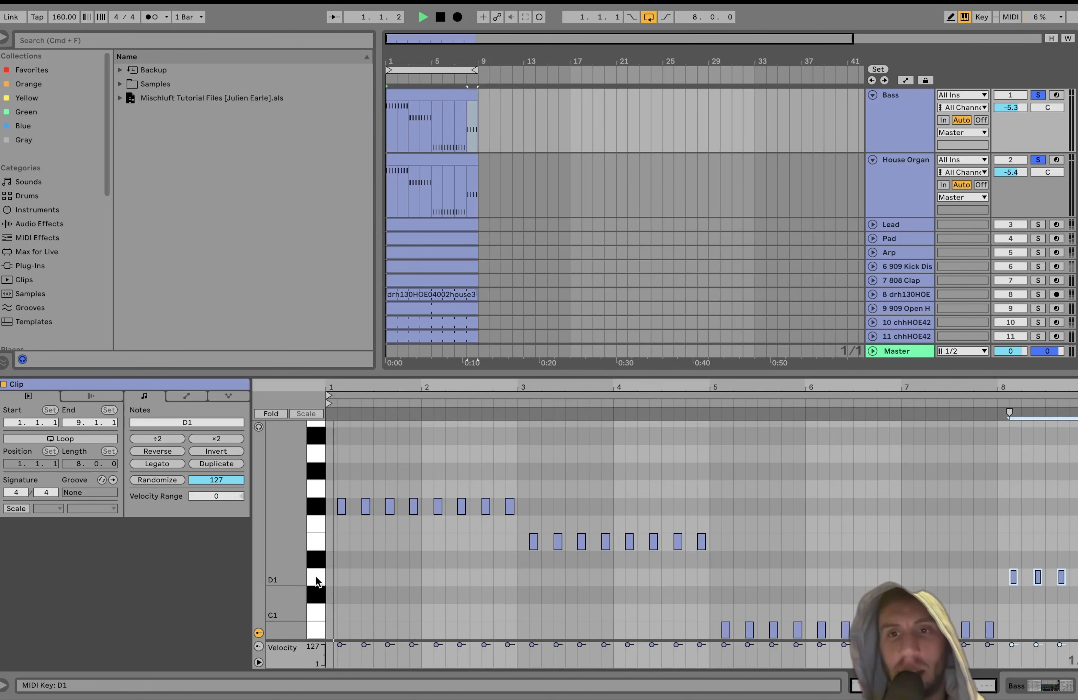
Step: Show the Bass track's devices, solo Bass alone and play the clip from its start
left_click(913, 119)
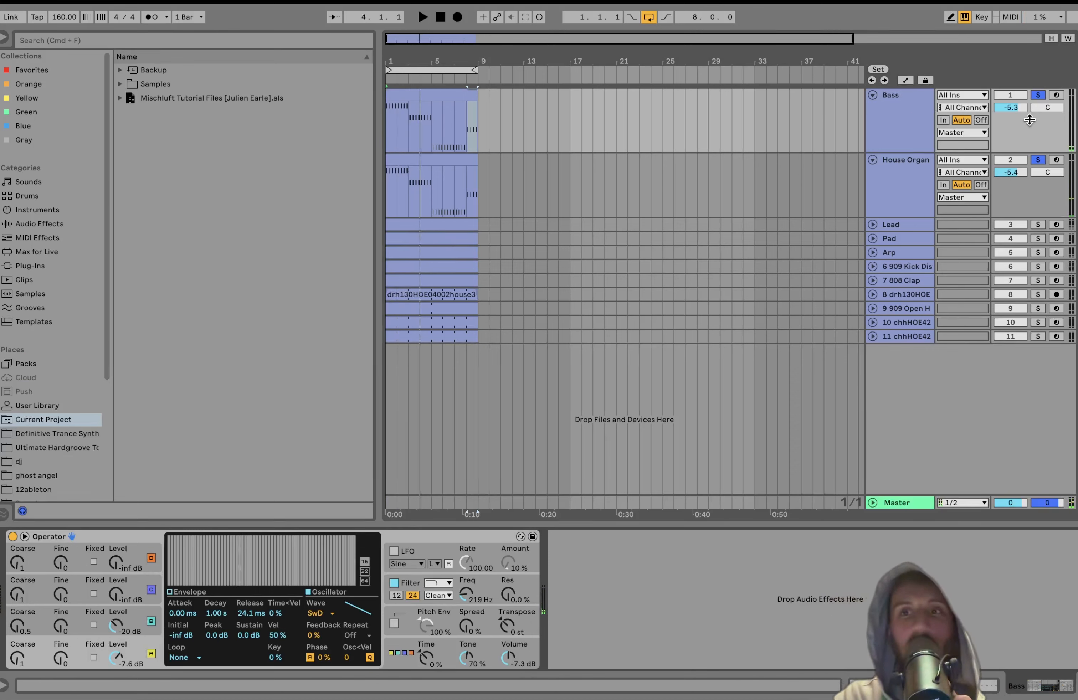
left_click(1038, 94)
left_click(916, 108)
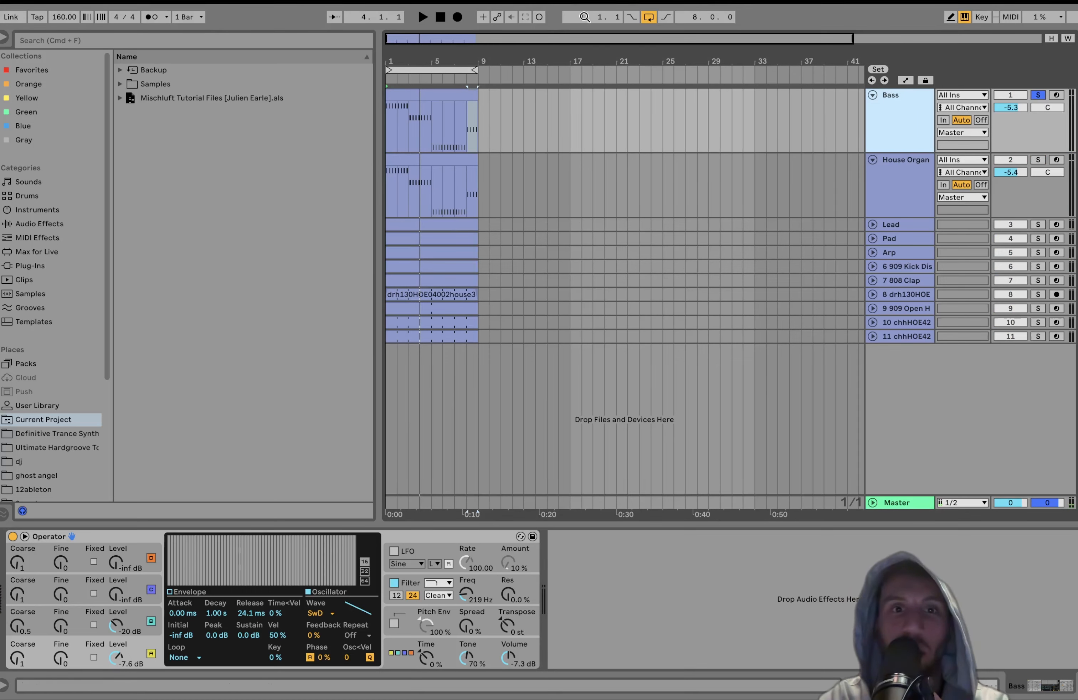
left_click(416, 94)
key("space")
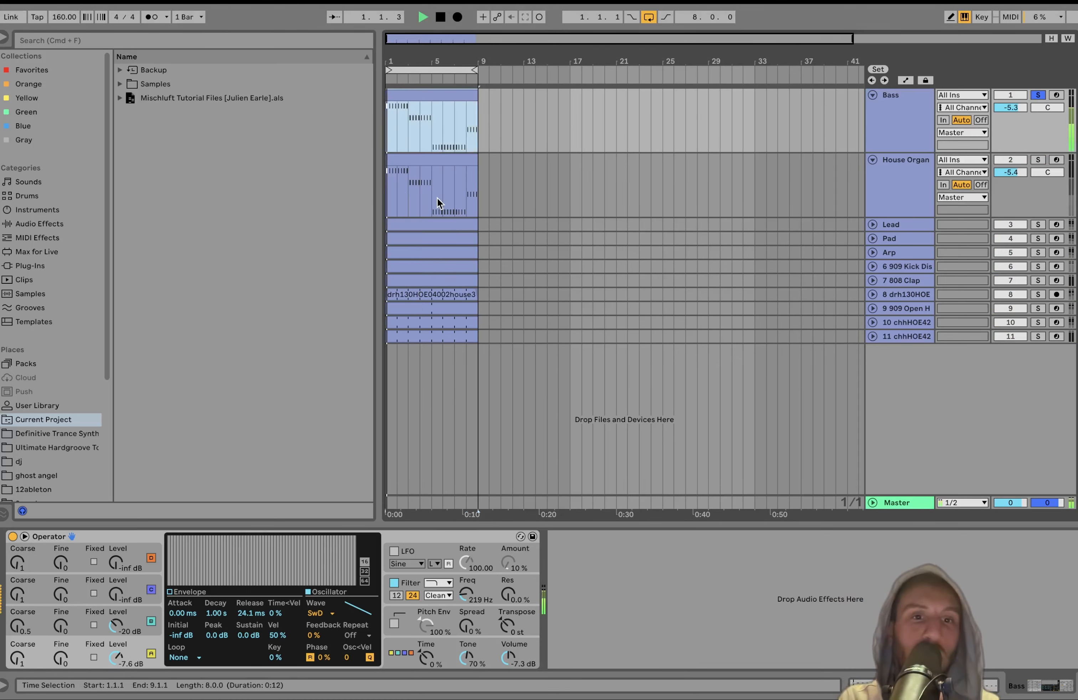
key("space")
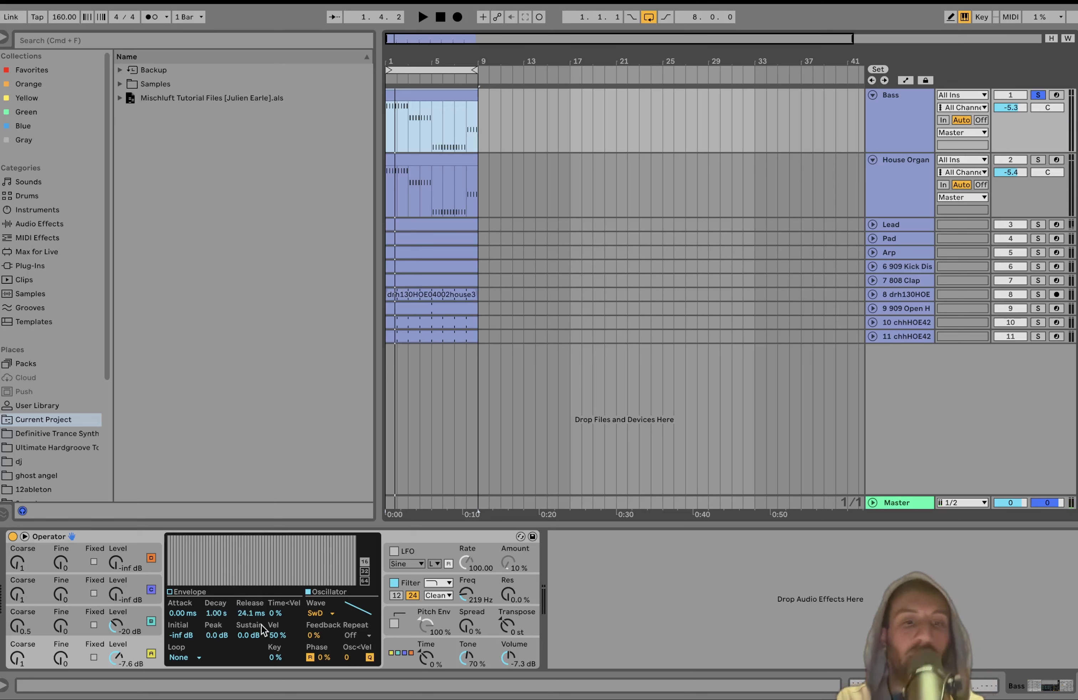
Step: Examine the Bass track's Operator while auditioning it: the square-wave oscillator B, the oscillator routing and the filter envelope
left_click(136, 613)
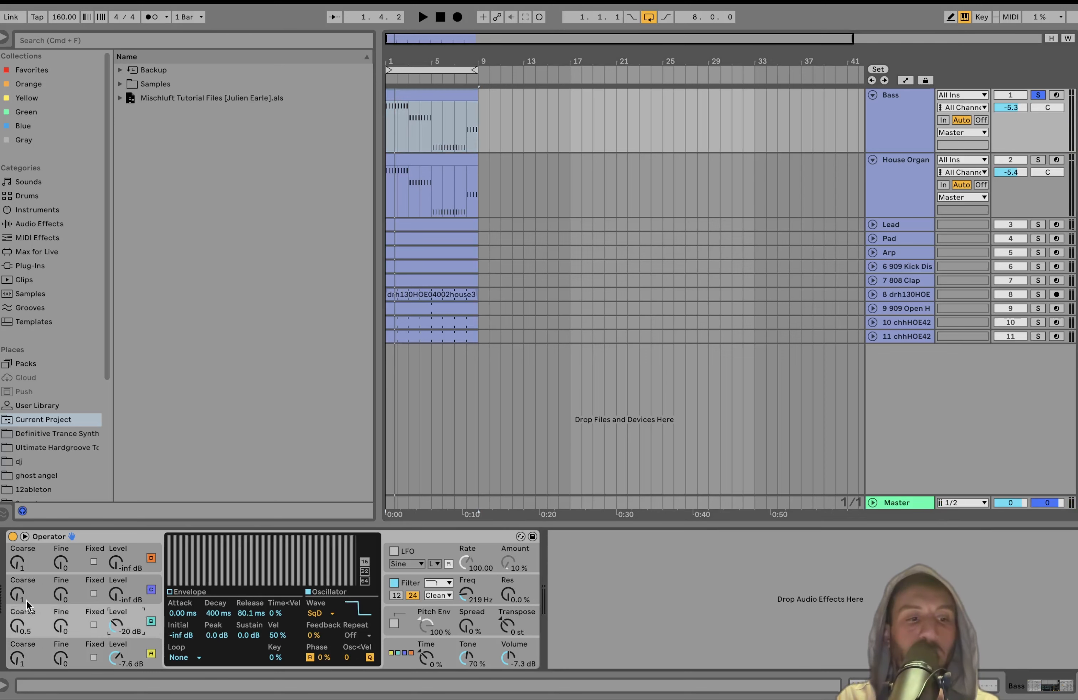
left_click(407, 654)
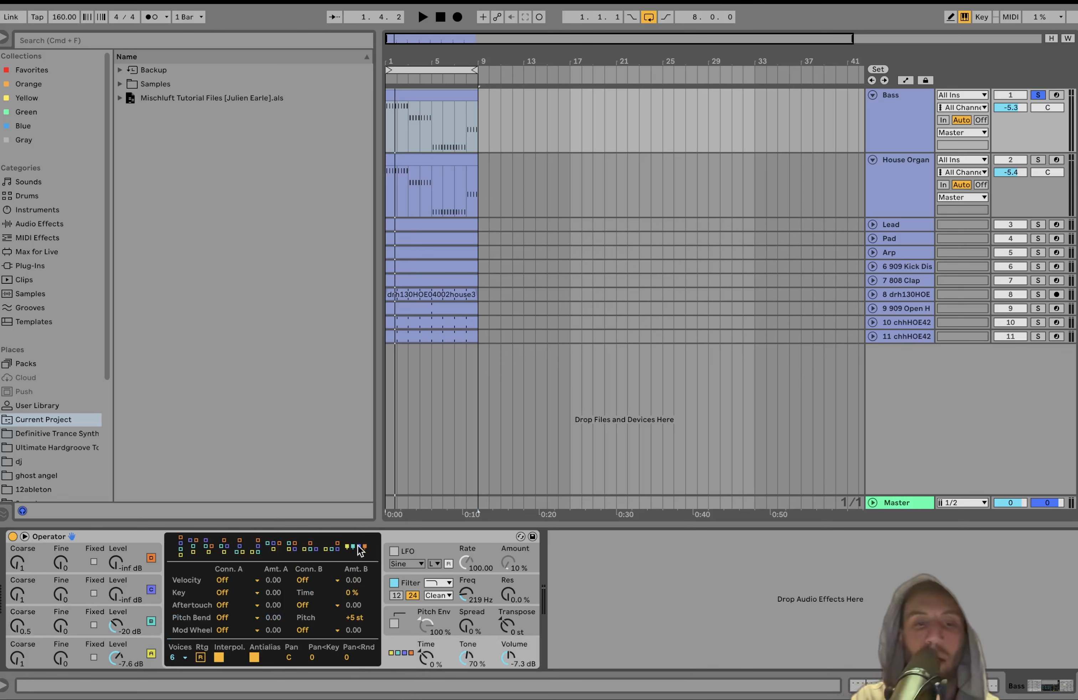
key("space")
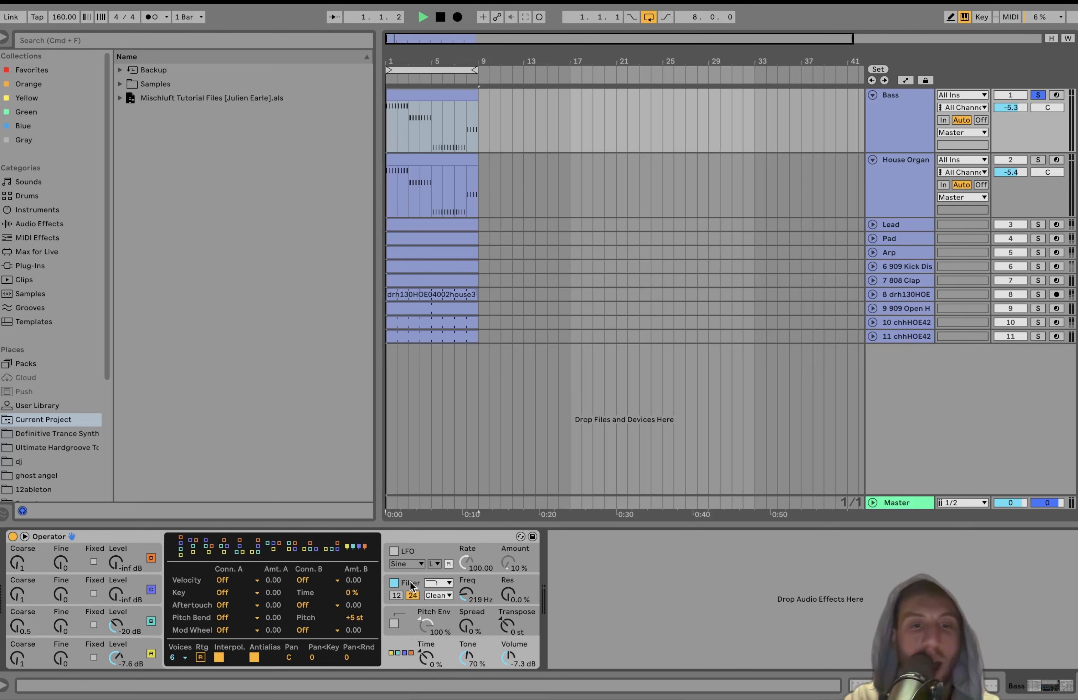
left_click(412, 595)
key("space")
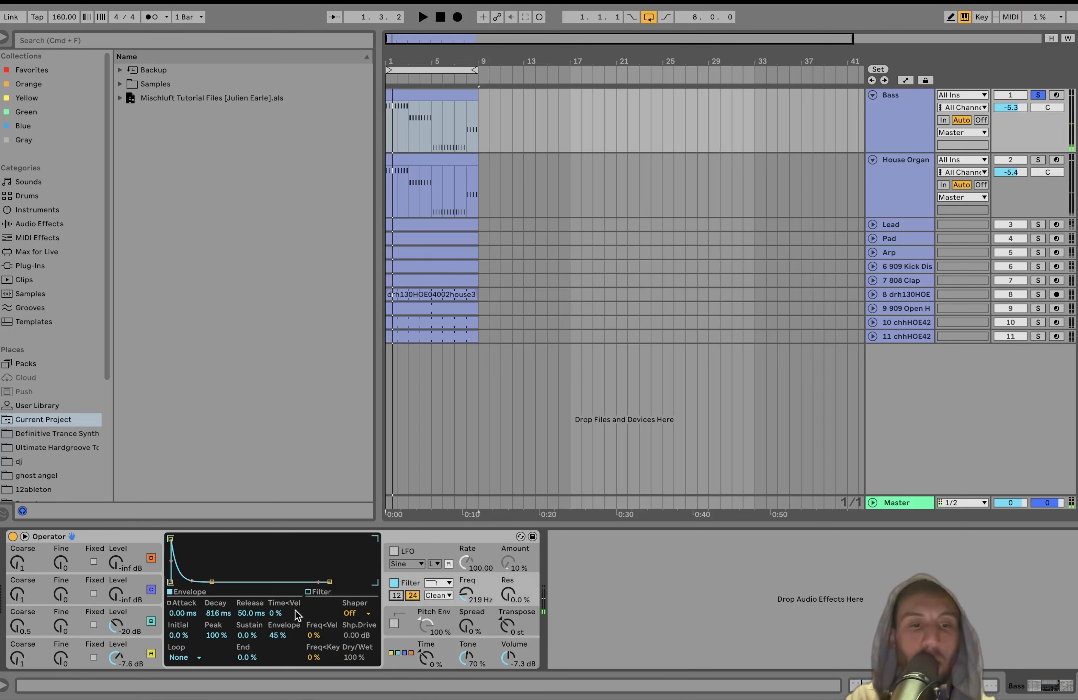
Step: Solo House Organ and show its devices, then compare its playback with Bass added to the solo
left_click(1039, 159)
left_click(883, 190)
key("space")
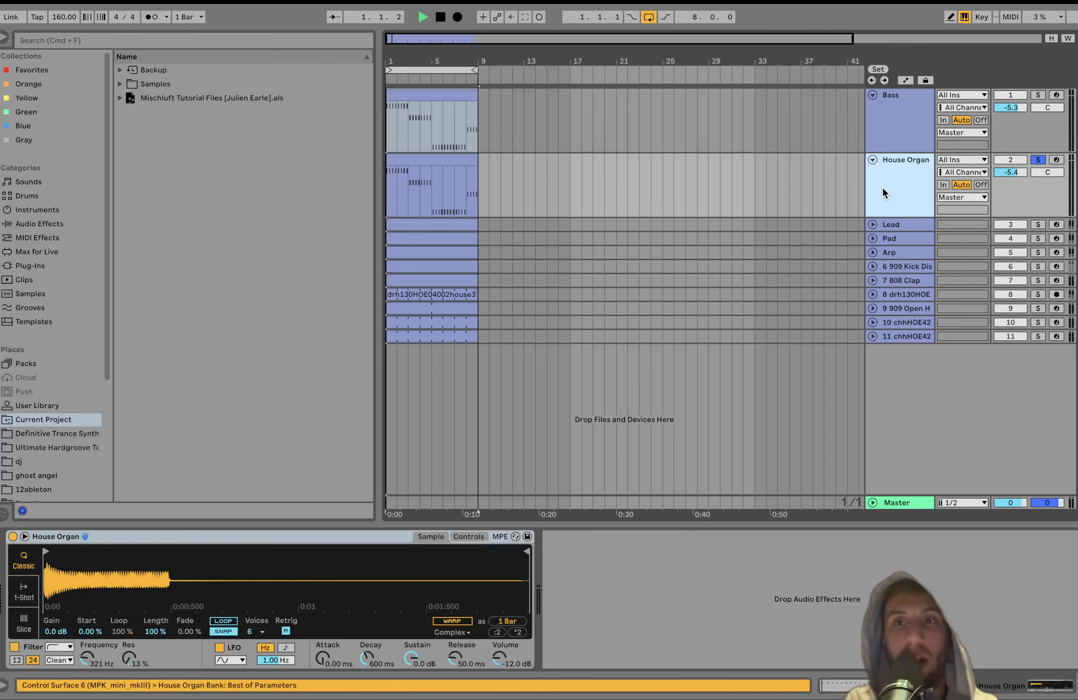
left_click(1038, 95, "super")
left_click(1039, 94)
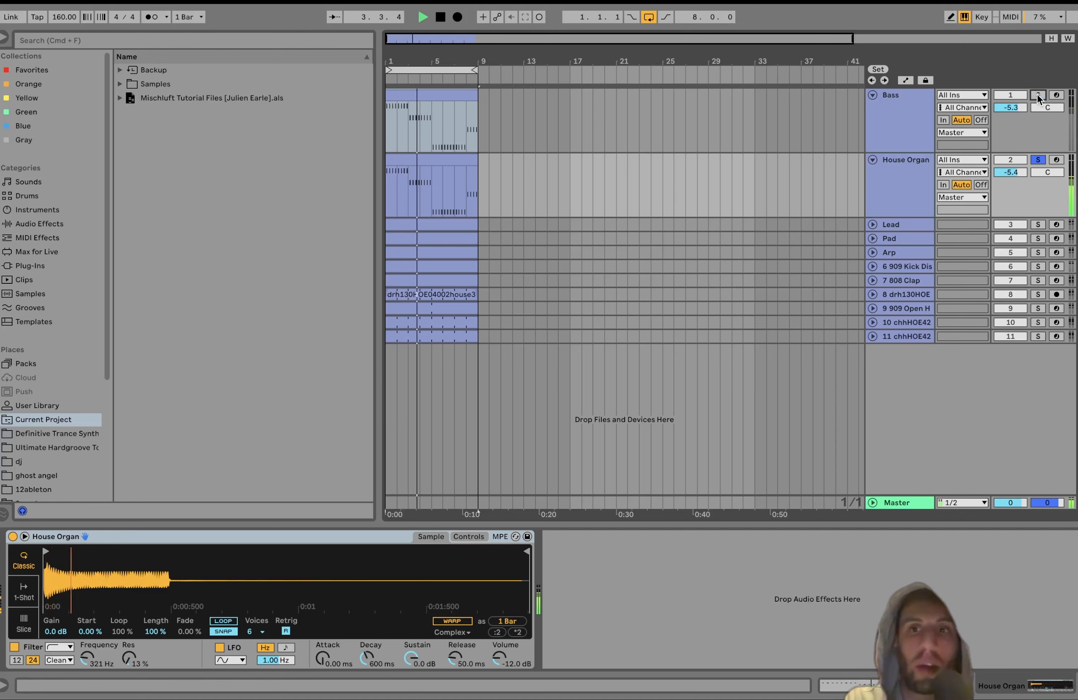
key("space")
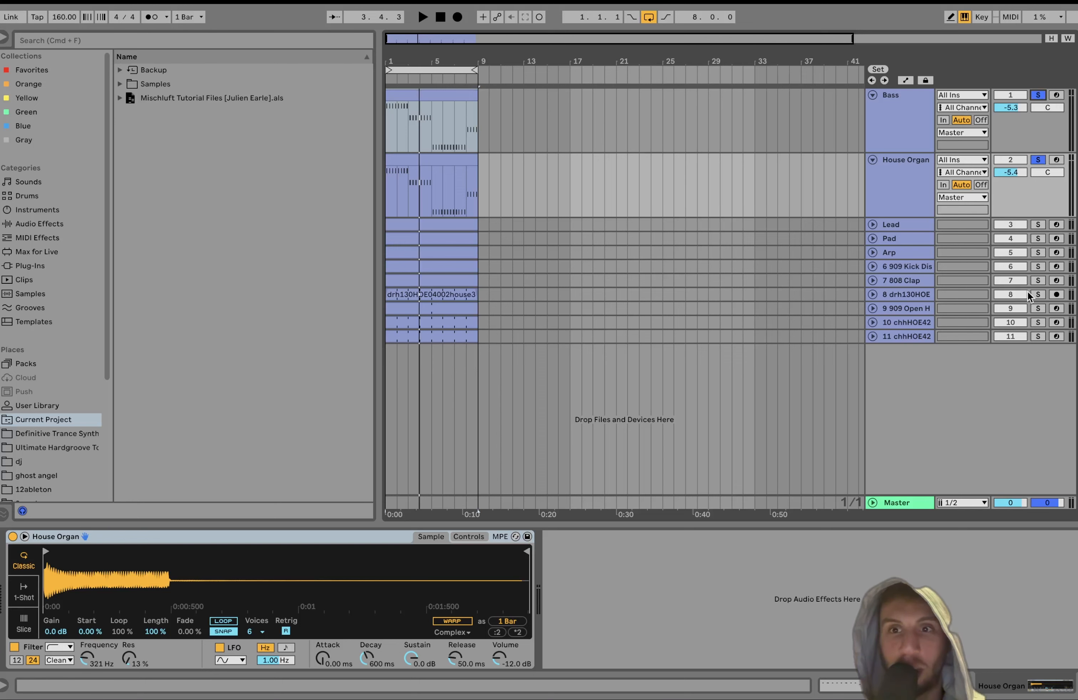
Step: Add the 909 Kick track to the solo, restart playback and unfold the Lead track
left_click(1039, 267, "super")
key("space")
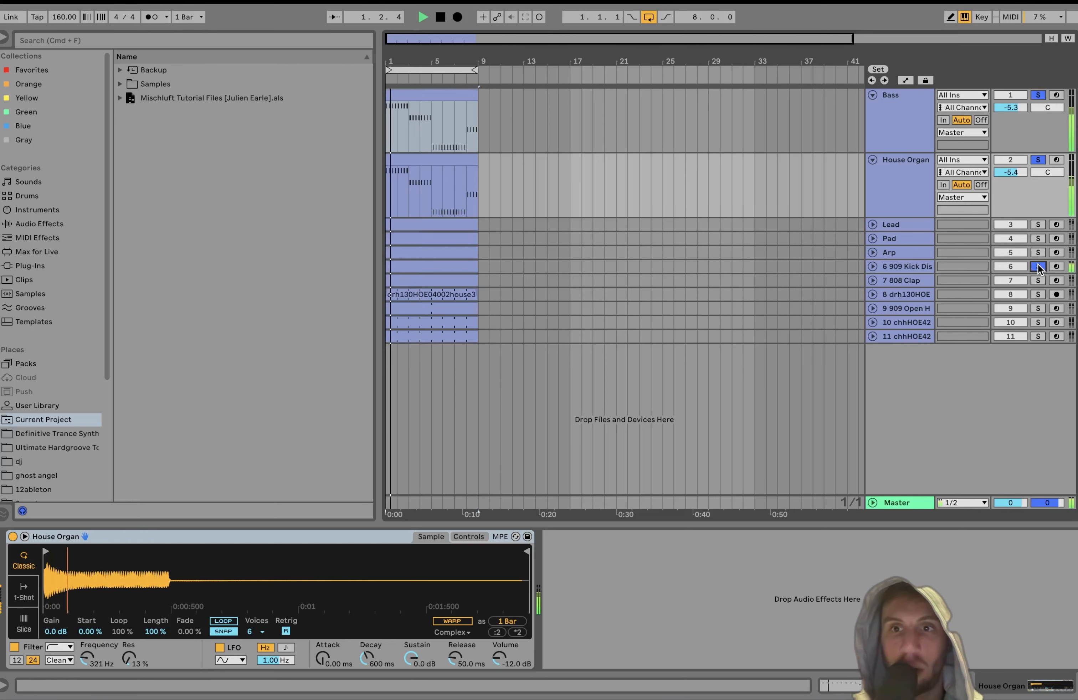
double_click(903, 225)
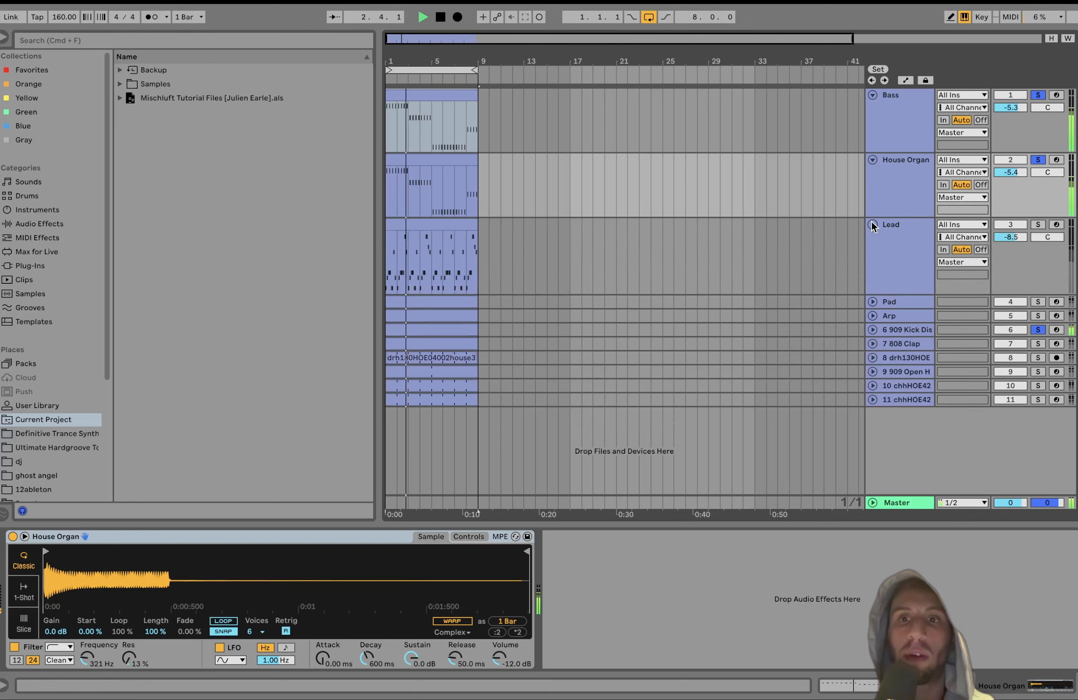
Step: Solo the Lead track alone and open its clip's MIDI notes while playing it
left_click(1039, 224)
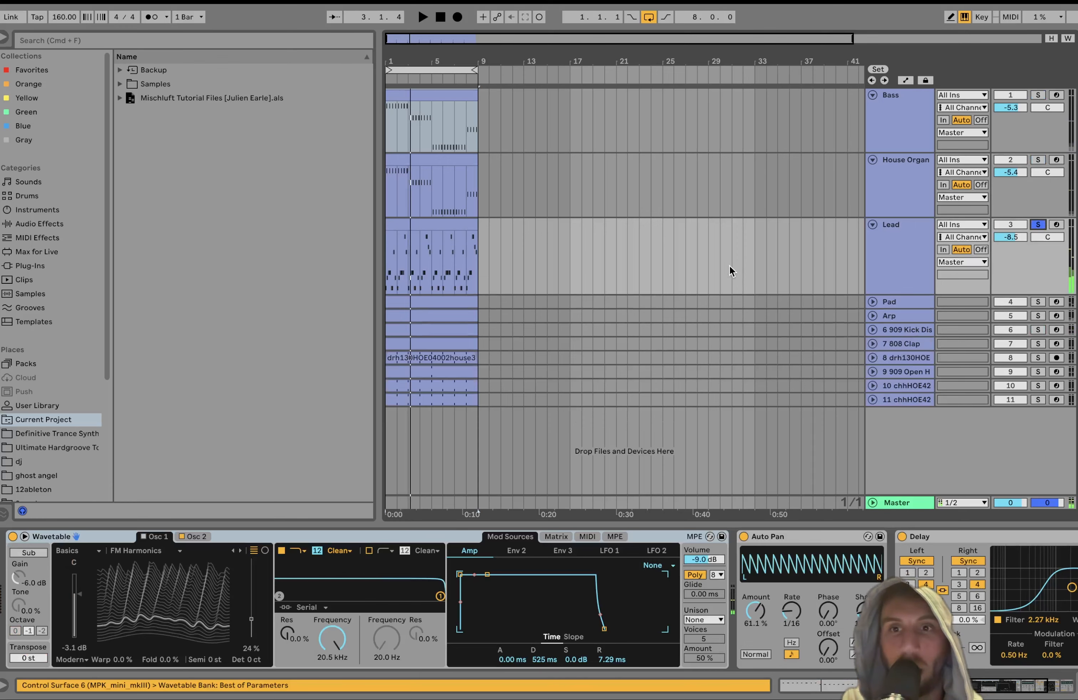
key("space")
double_click(460, 239)
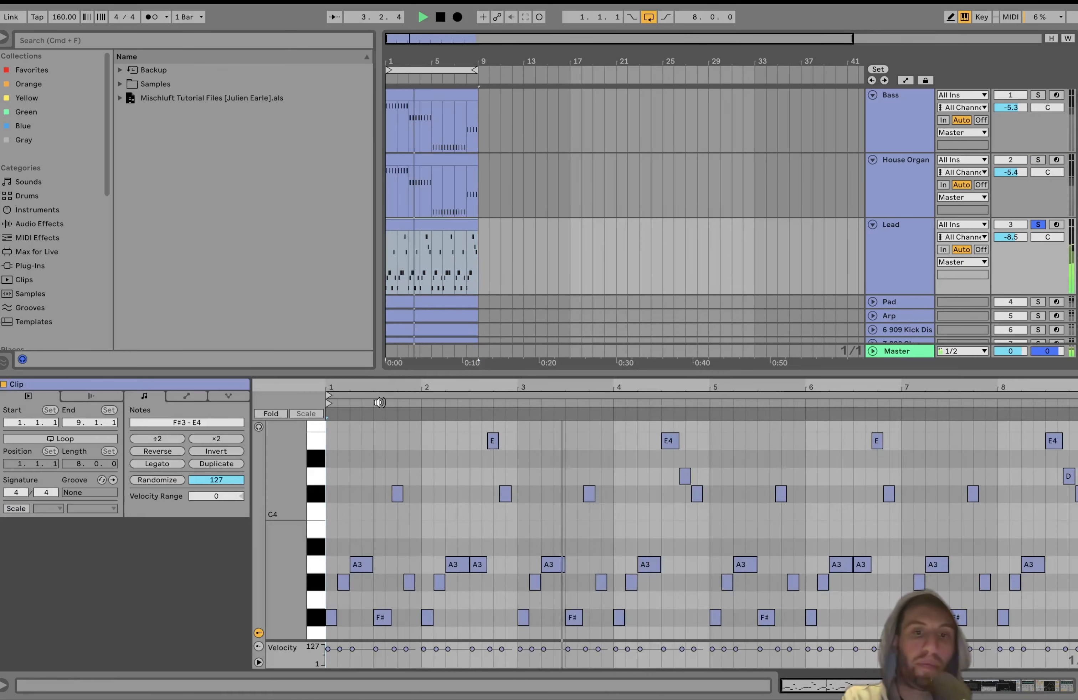
key("space")
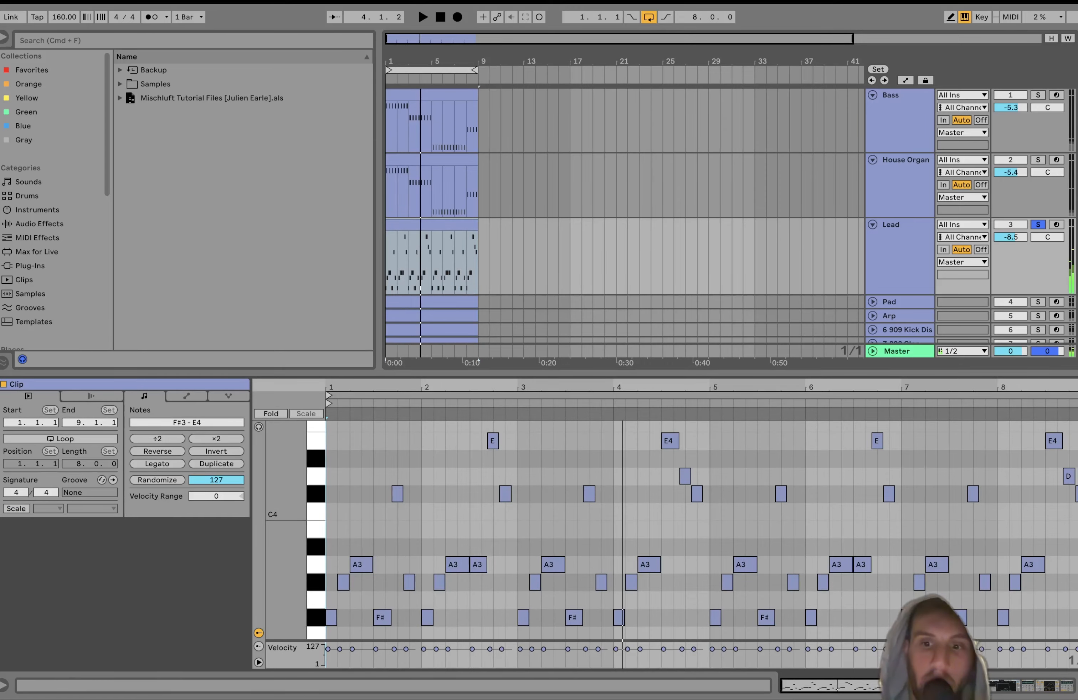
Step: Turn off the first Auto Pan on the Lead track and audition the Lead clip with its MIDI notes open
key("shift+Tab")
left_click(744, 536)
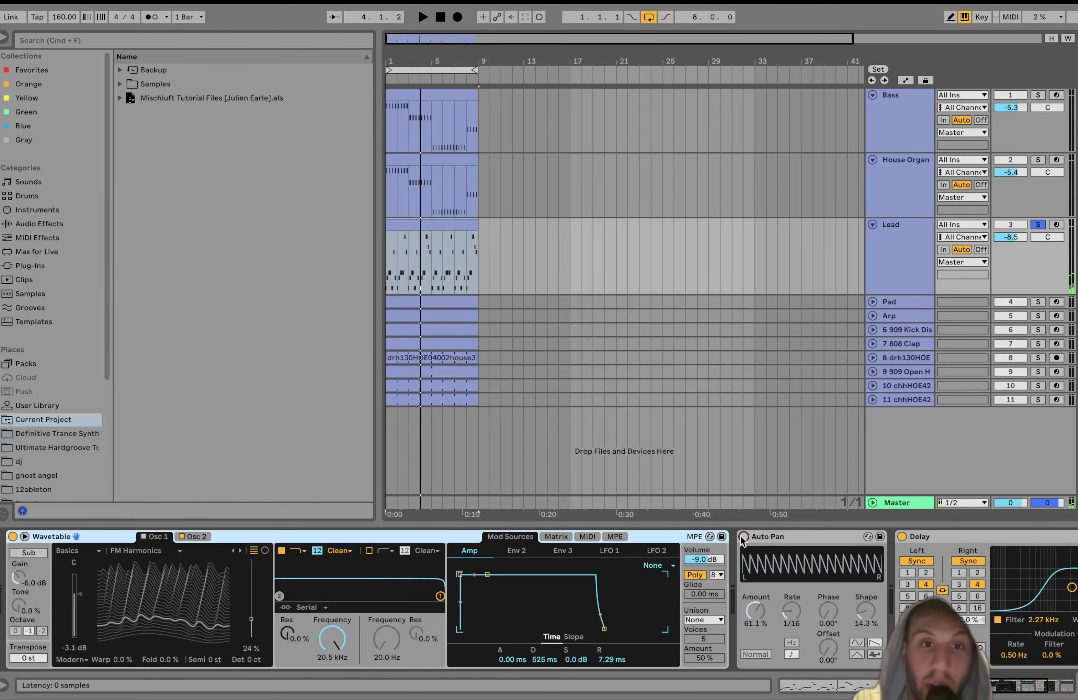
double_click(416, 223)
key("space")
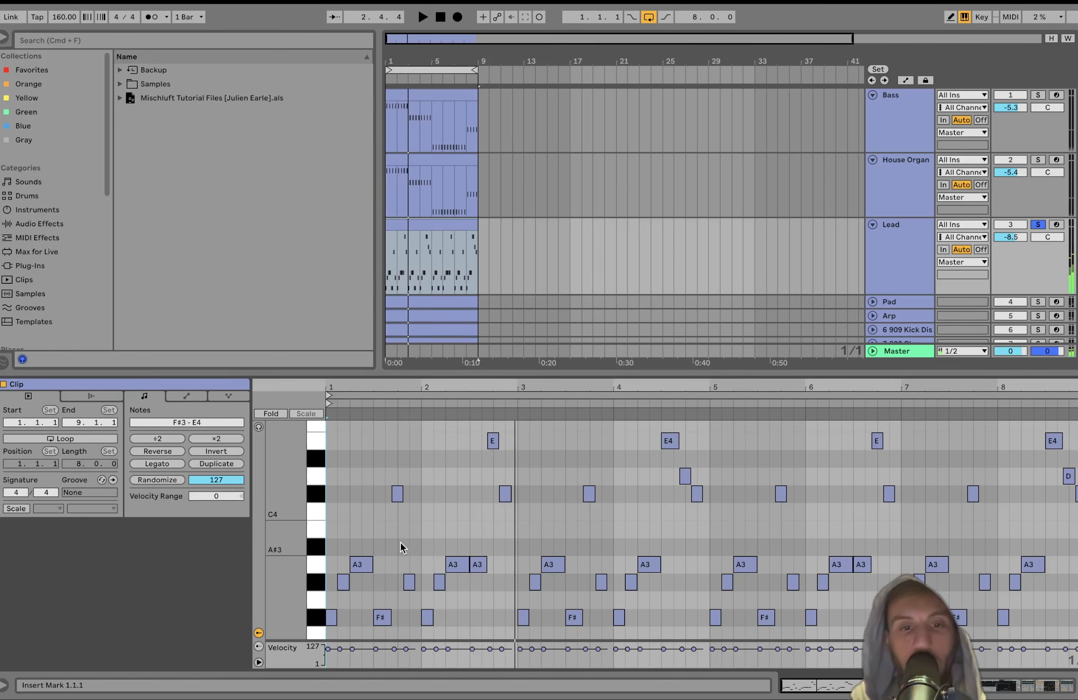
key("space")
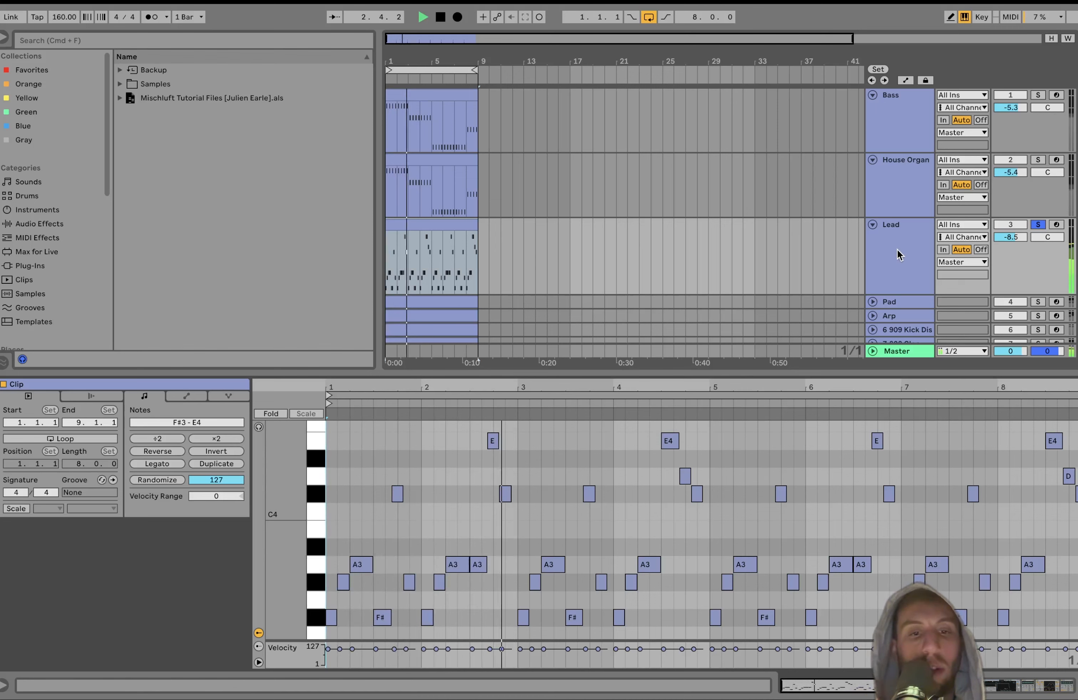
key("space")
left_click(331, 650)
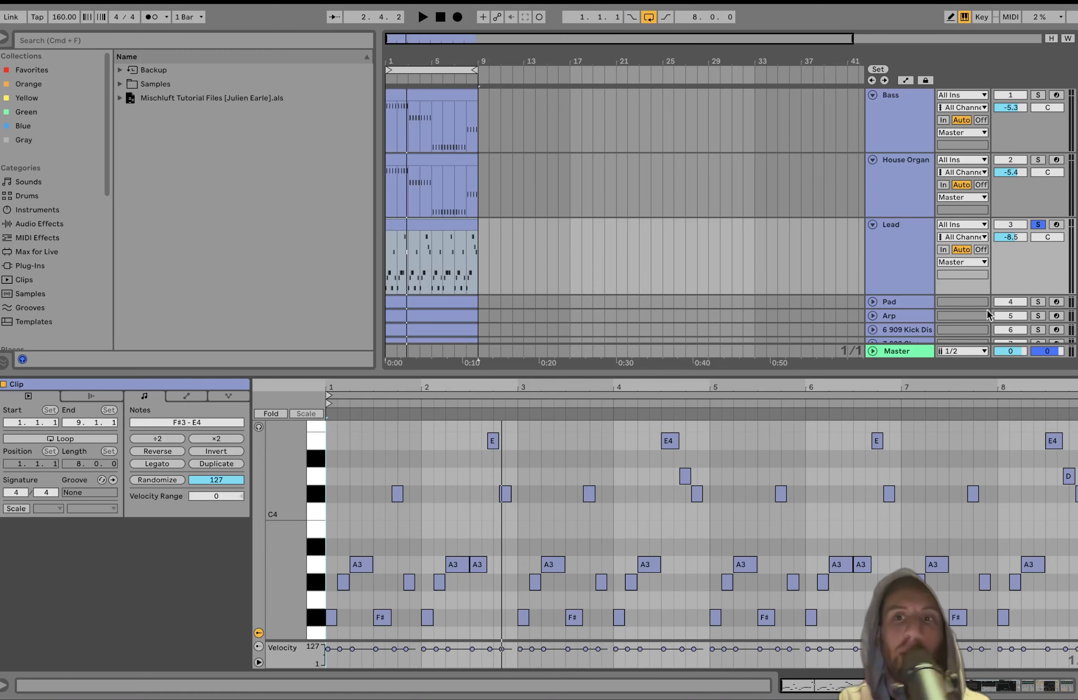
Step: Show the Lead track's devices and inspect oscillator 2 of its Wavetable while auditioning the sound
left_click(929, 252)
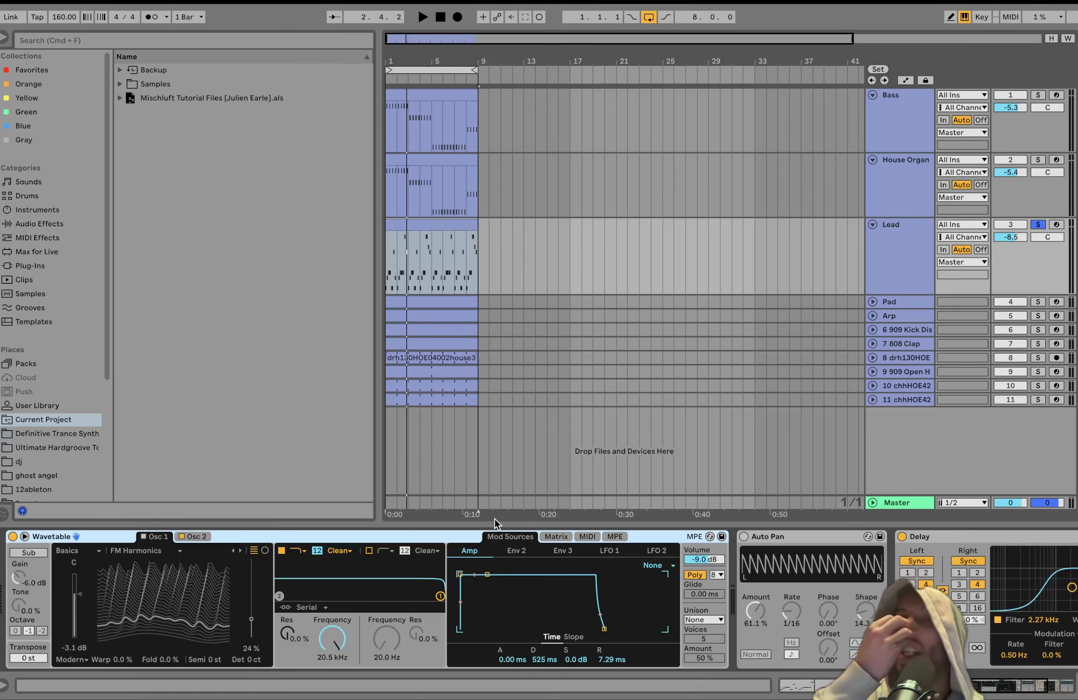
left_click(191, 537)
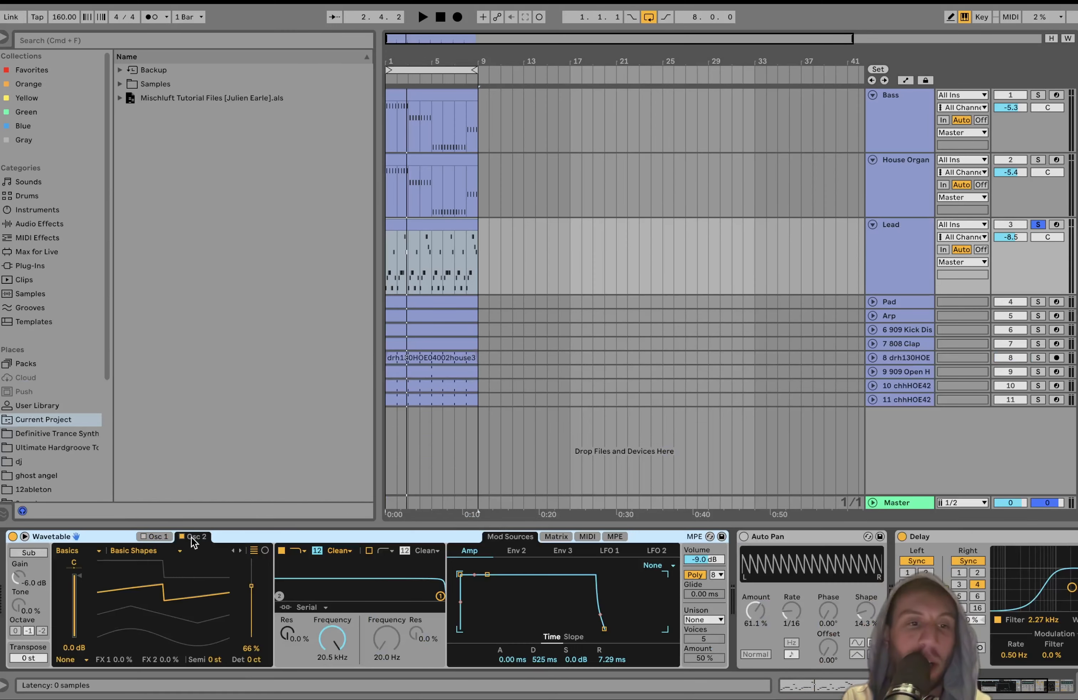
key("space")
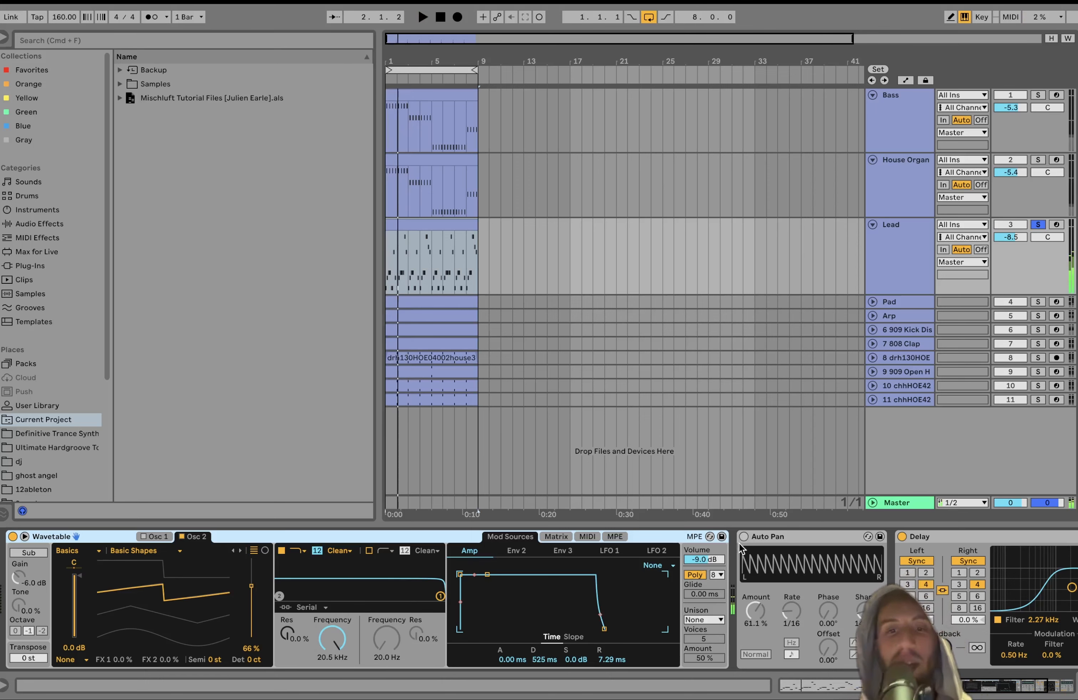
Step: During Lead playback, turn off the last Auto Pan and the Delay, then compare the sound with the first Auto Pan off and on
scroll(740, 537, "right", 5)
key("space")
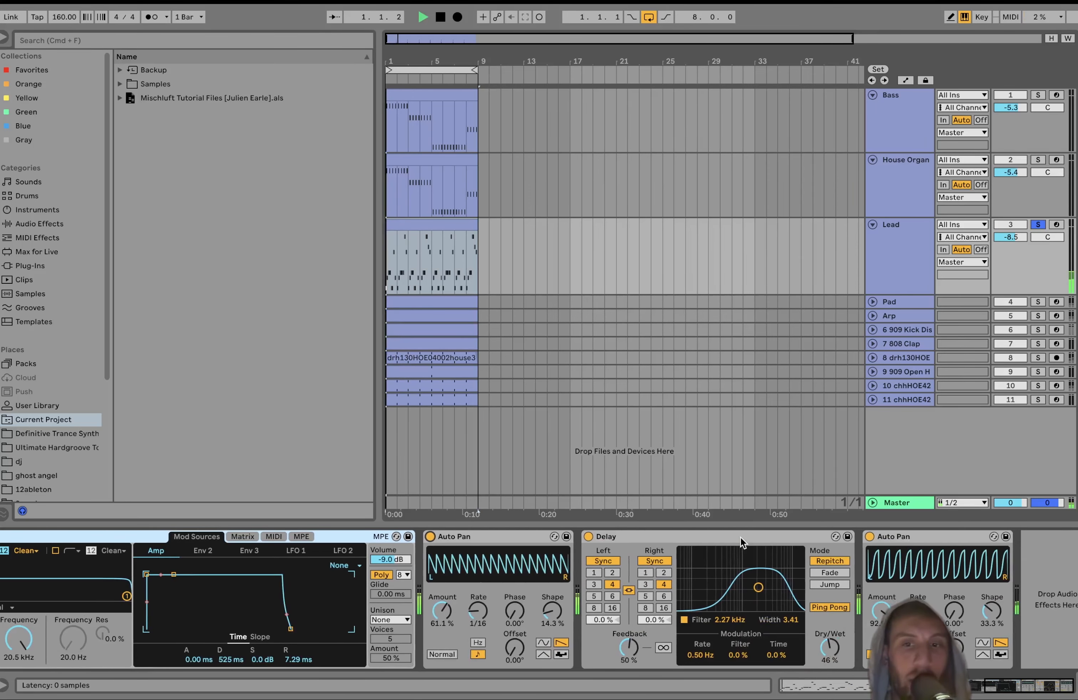
left_click(870, 537)
left_click(587, 537)
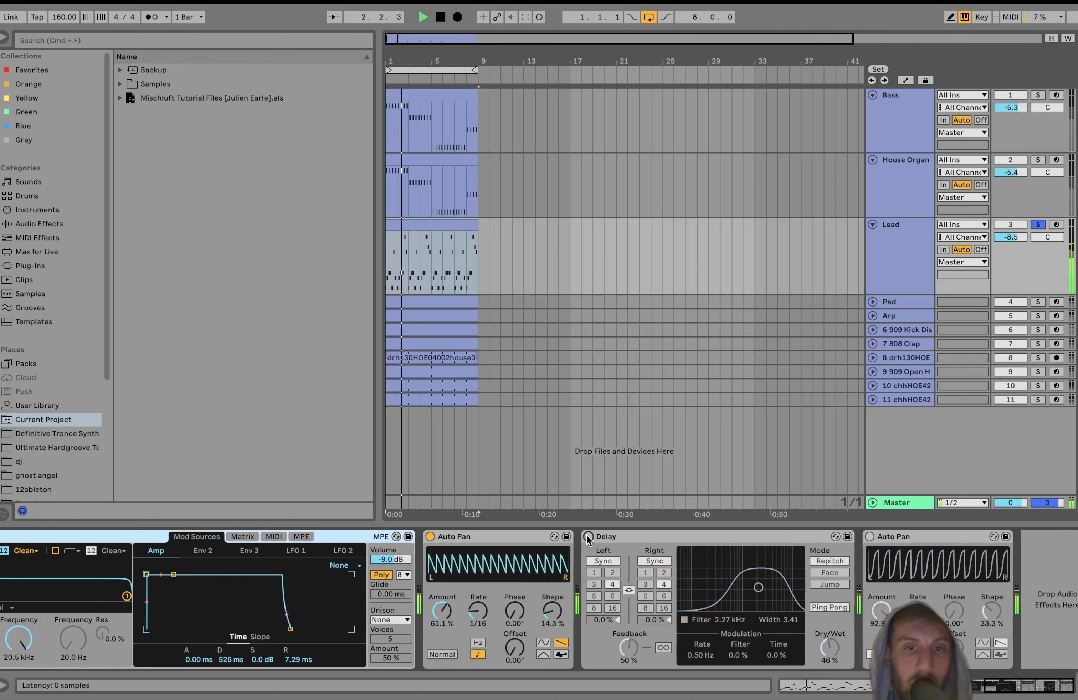
left_click(430, 537)
left_click(429, 536)
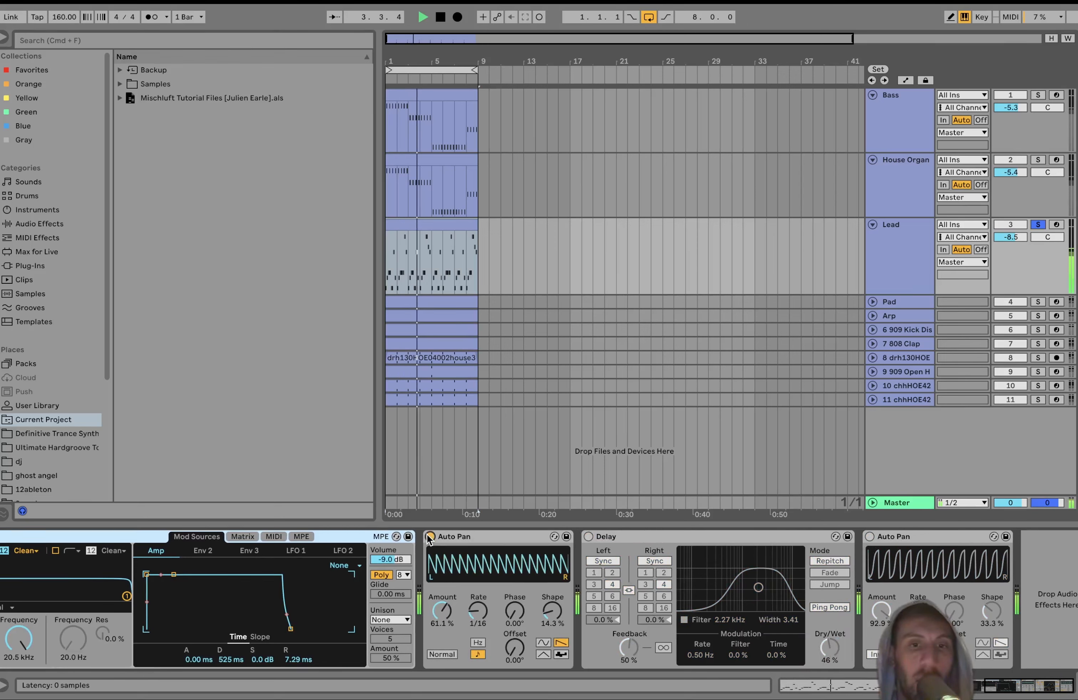
Step: Audition the Lead briefly, then turn its Delay and last Auto Pan back on
key("space")
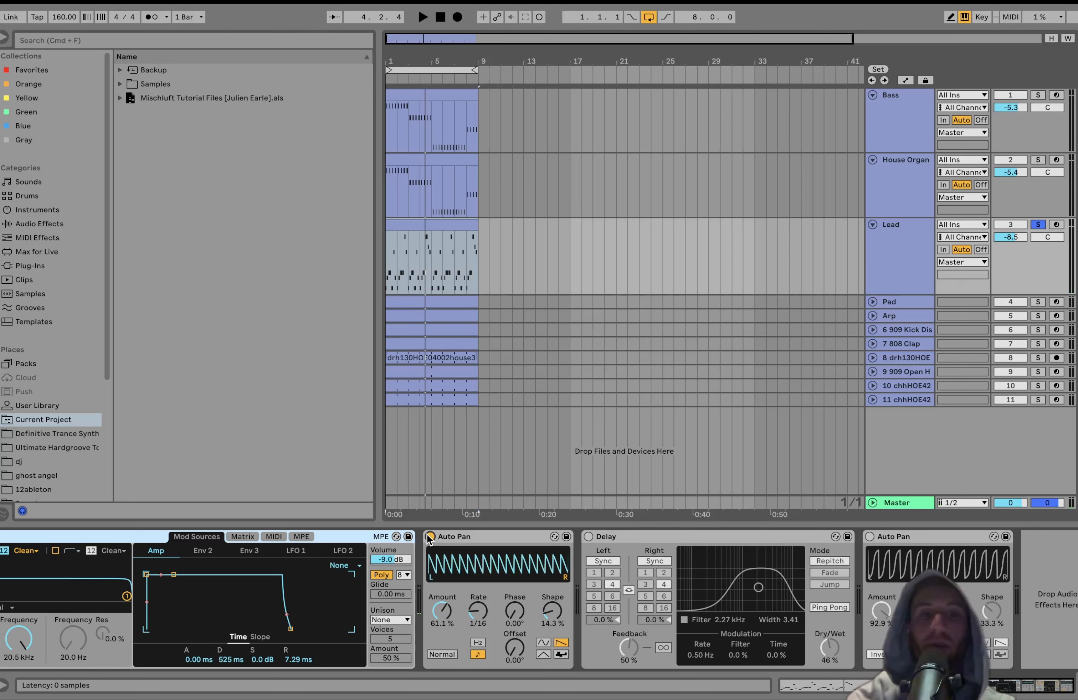
key("space")
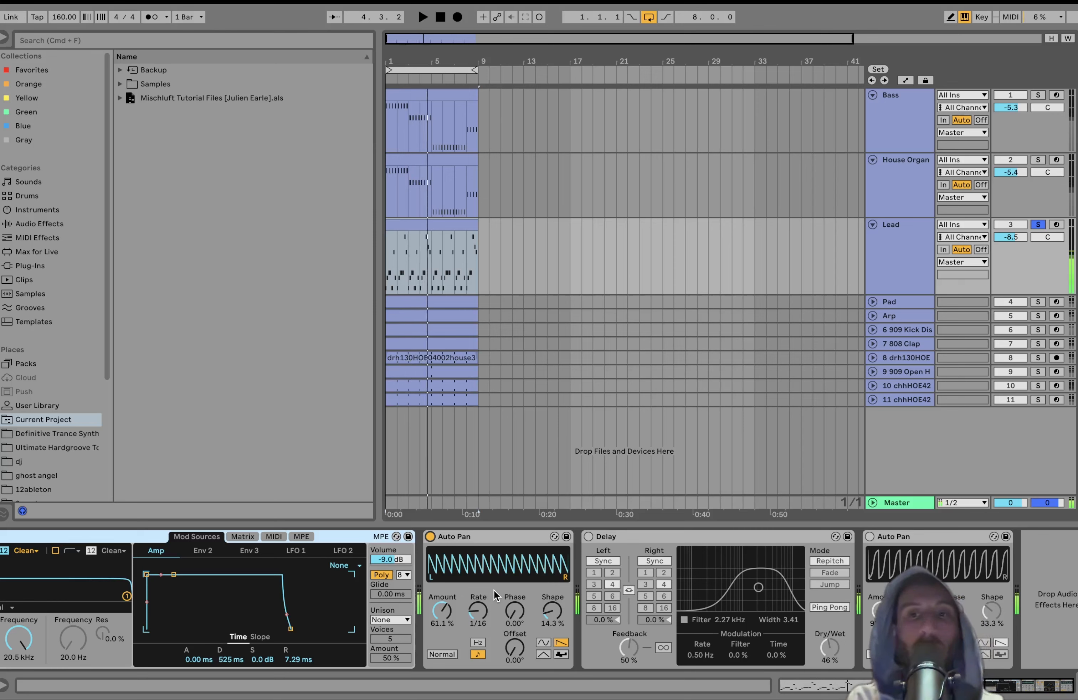
key("space")
left_click(588, 536)
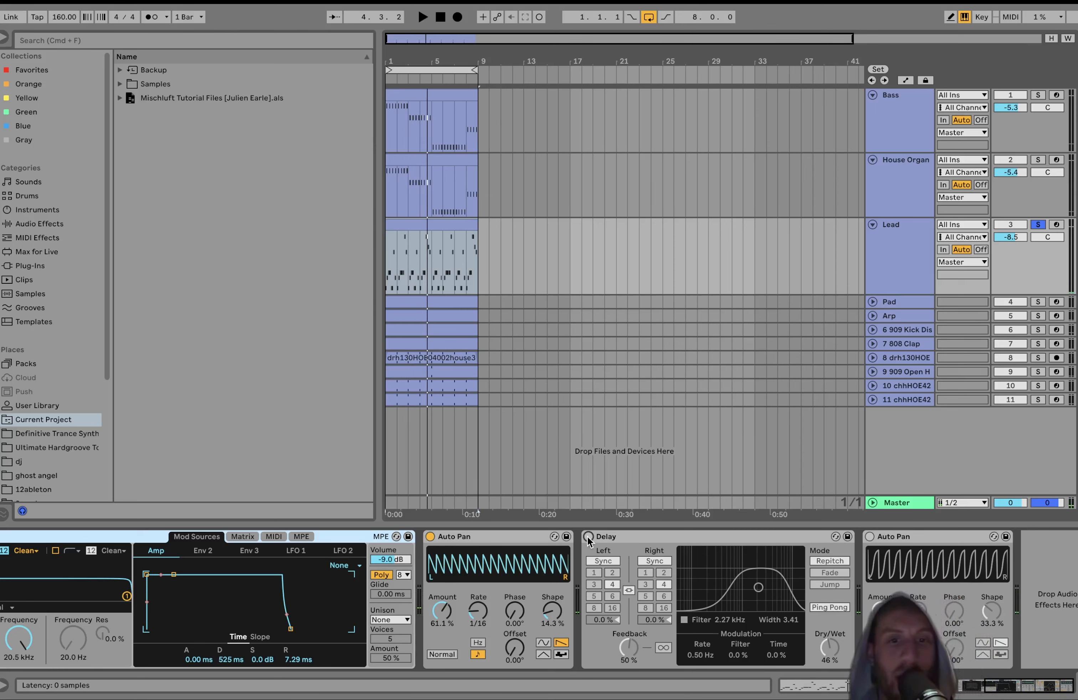
left_click(869, 537)
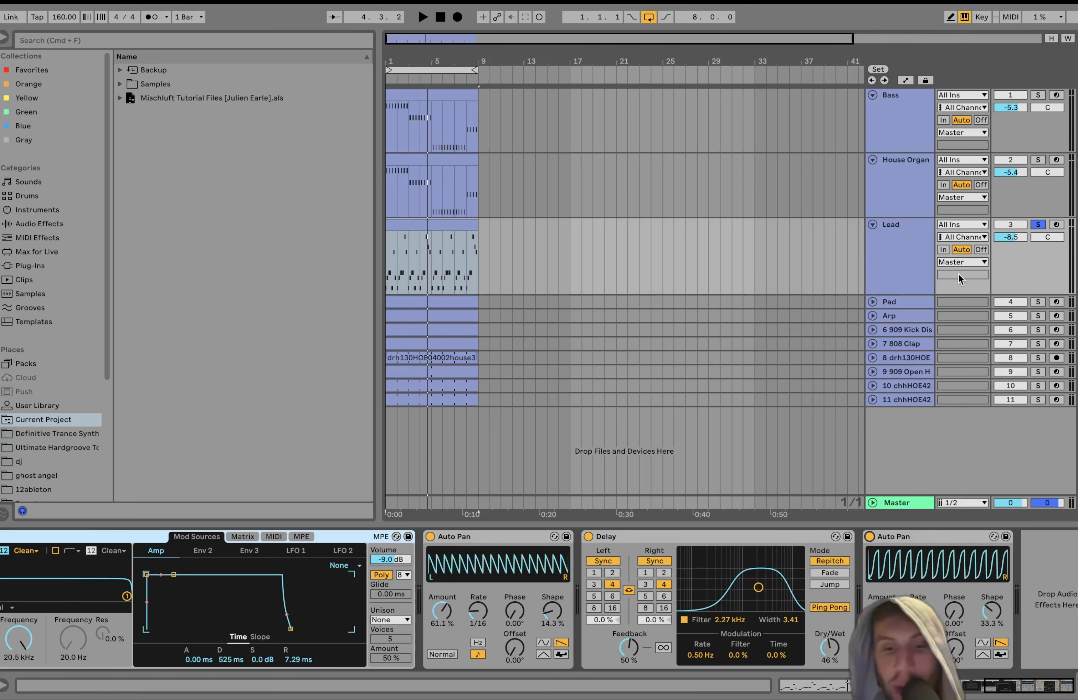
Step: Solo the 909 kick along with the Lead, play both together and select the Pad track
left_click(1039, 330)
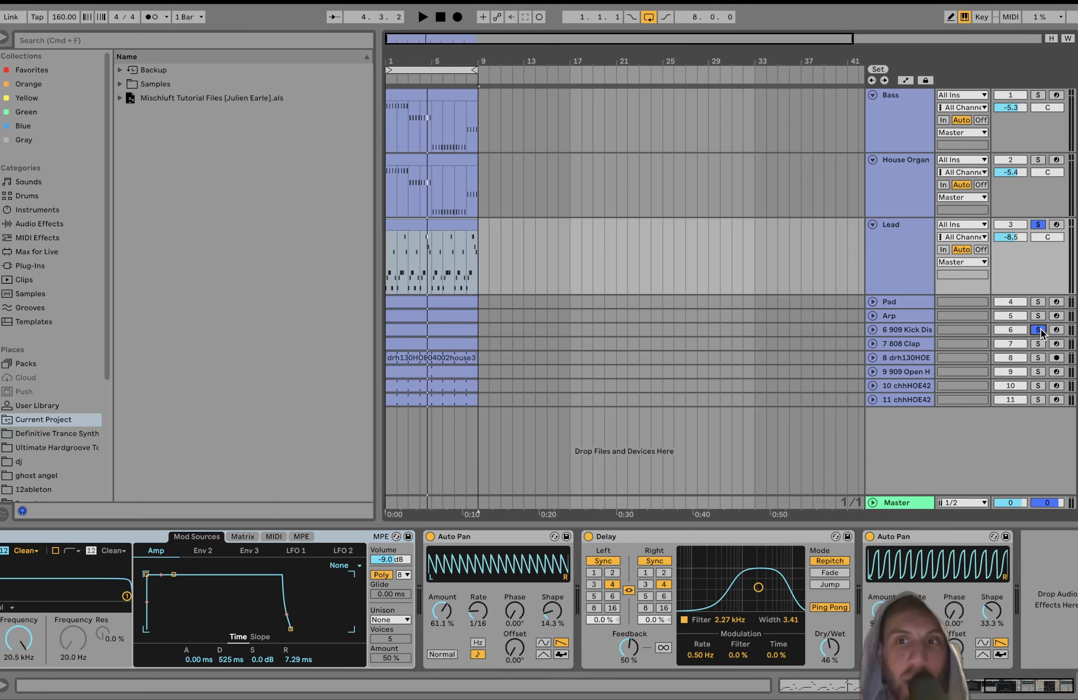
key("space")
left_click(911, 298)
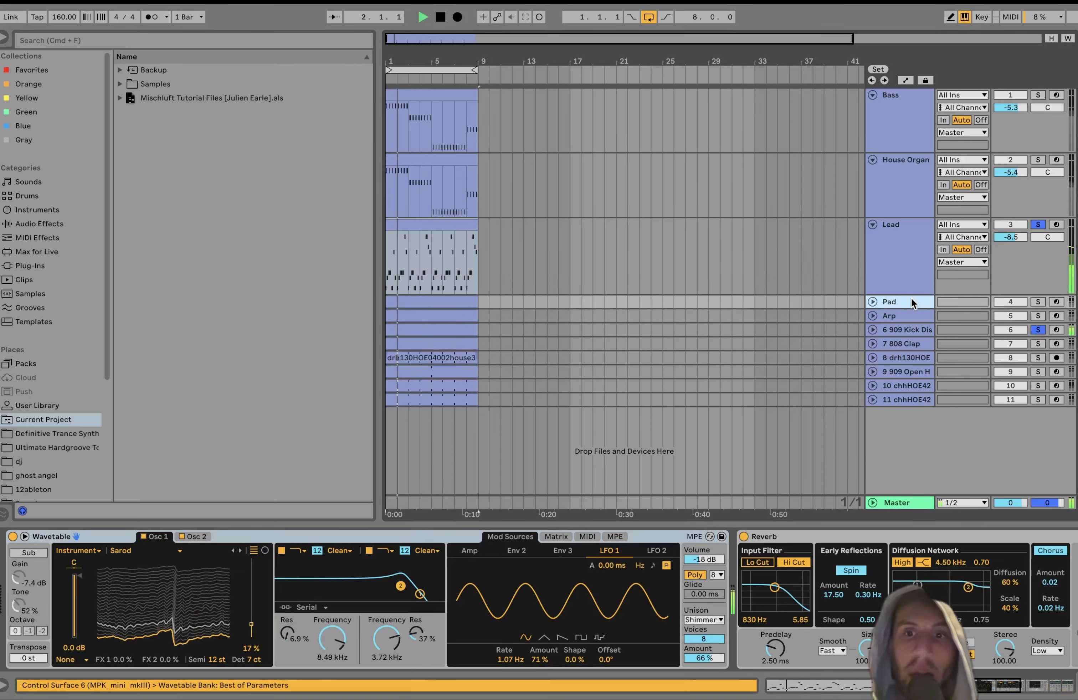
Step: Solo the Pad track alone, unfold it and open its clip's MIDI notes while playing it
left_click(1039, 302)
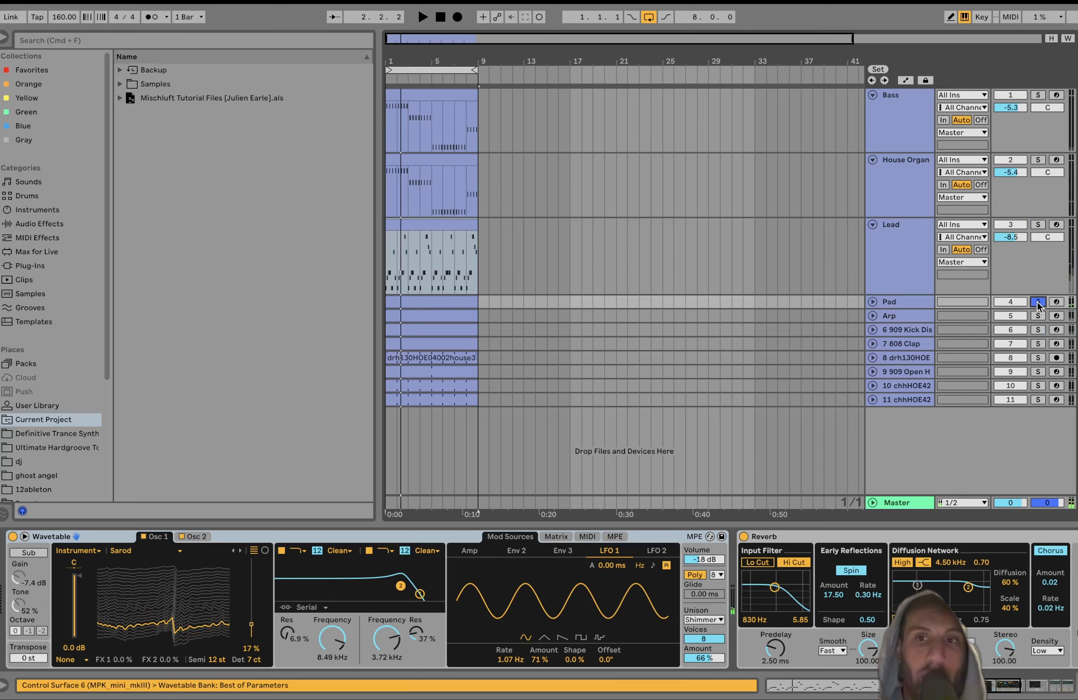
key("space")
left_click(872, 302)
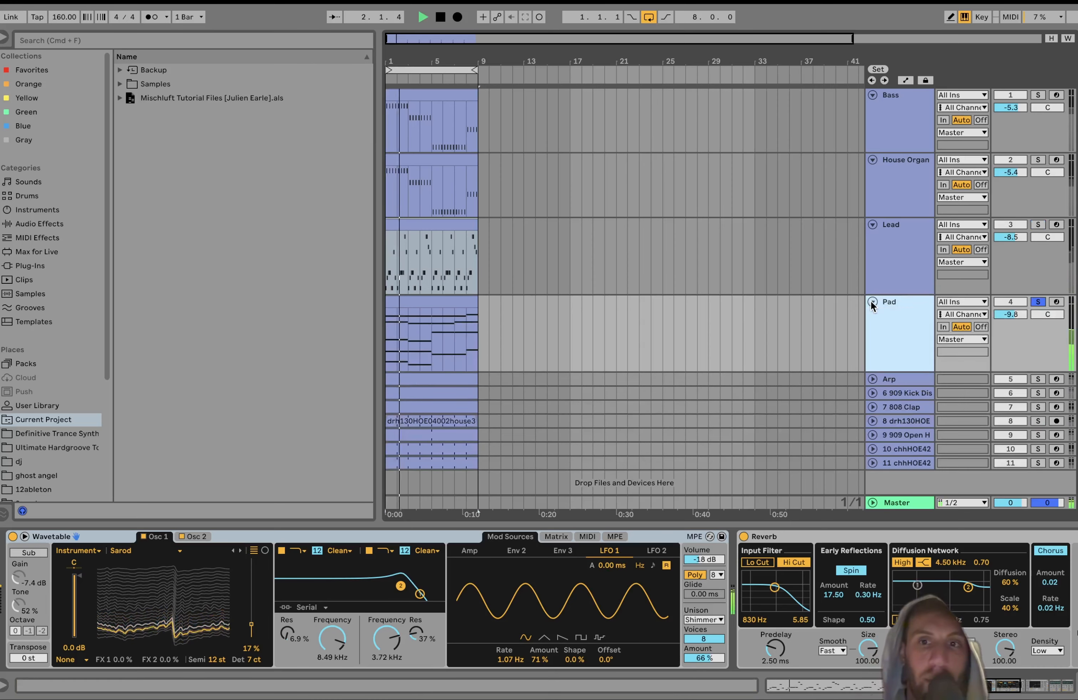
double_click(440, 306)
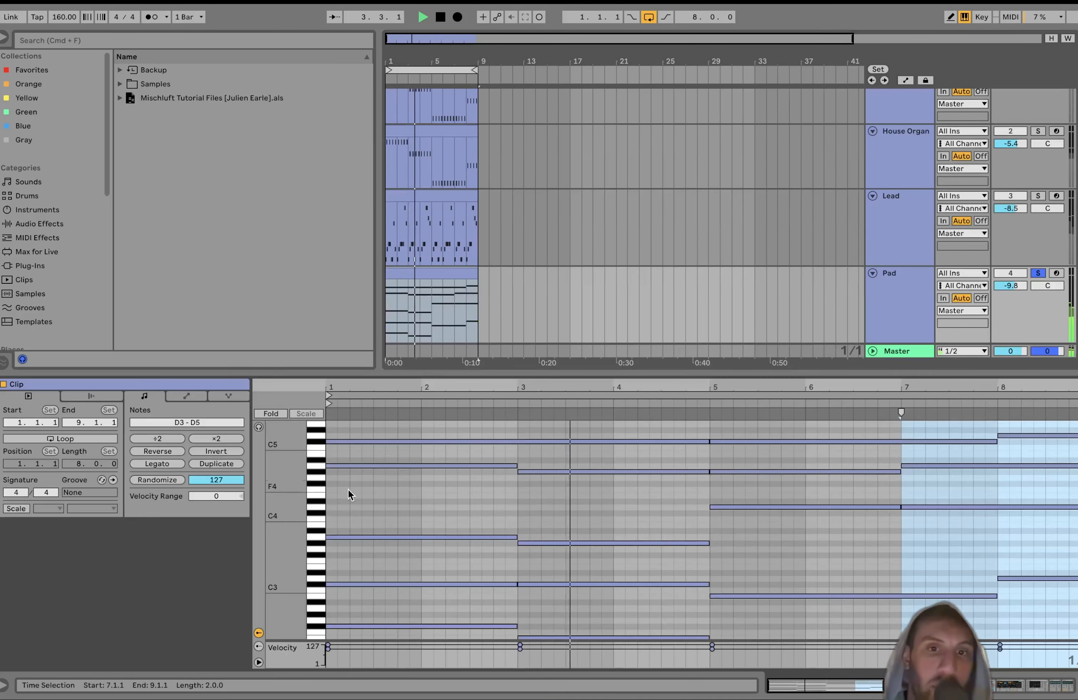
left_click_drag(286, 498, 260, 499)
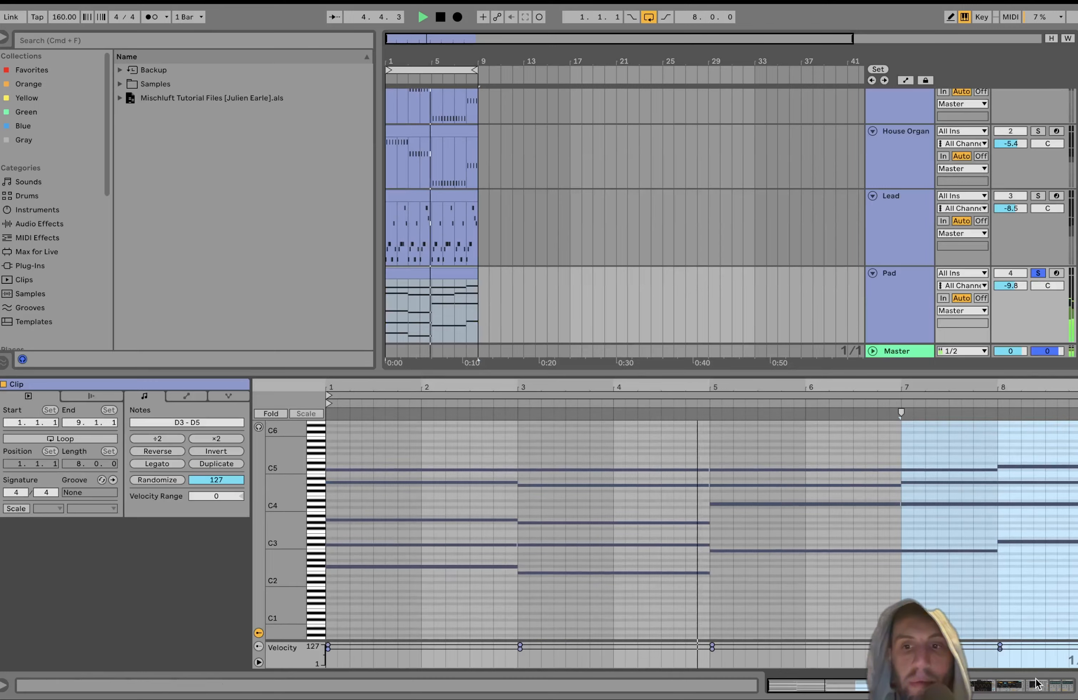
Step: Show the Pad track's devices, turn off both Auto Pans and restart playback
left_click(1035, 683)
key("space")
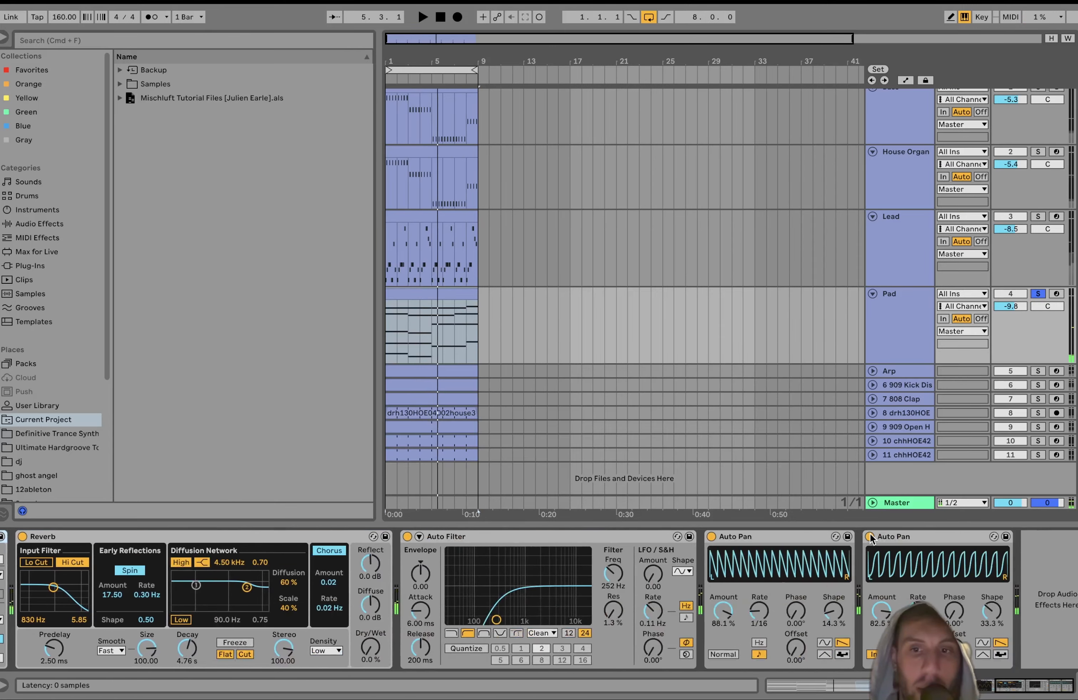
key("space")
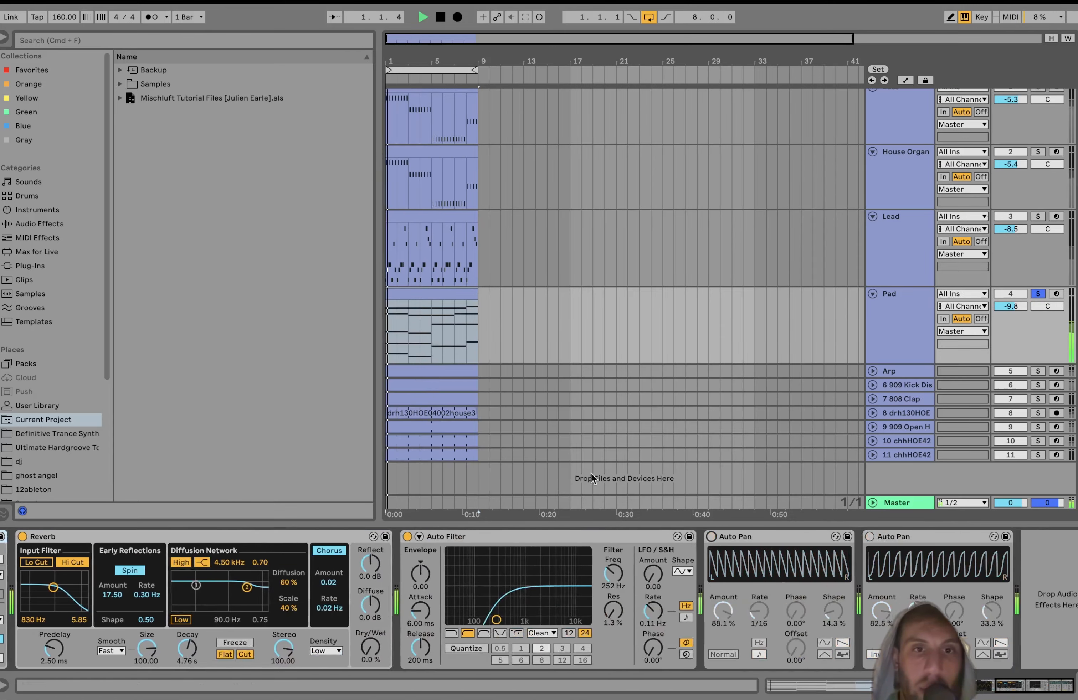
Step: Reopen the Pad clip's MIDI notes and listen to the chords without the Auto Pans
left_click(444, 302)
scroll(434, 531, "down", 3)
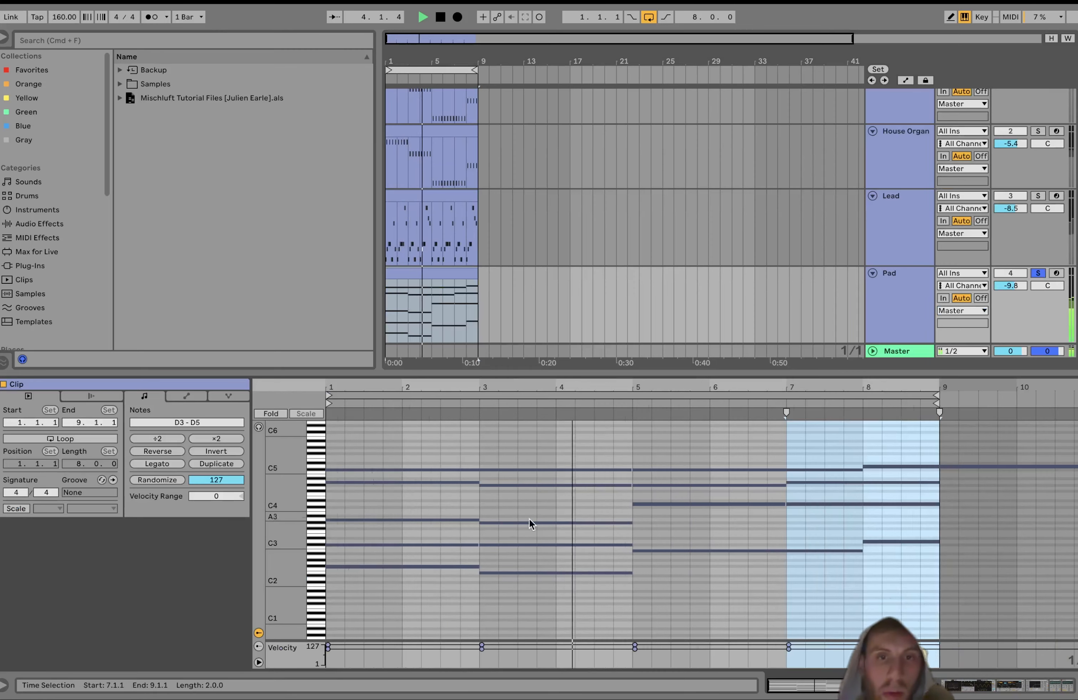
right_click(589, 432)
left_click(645, 220)
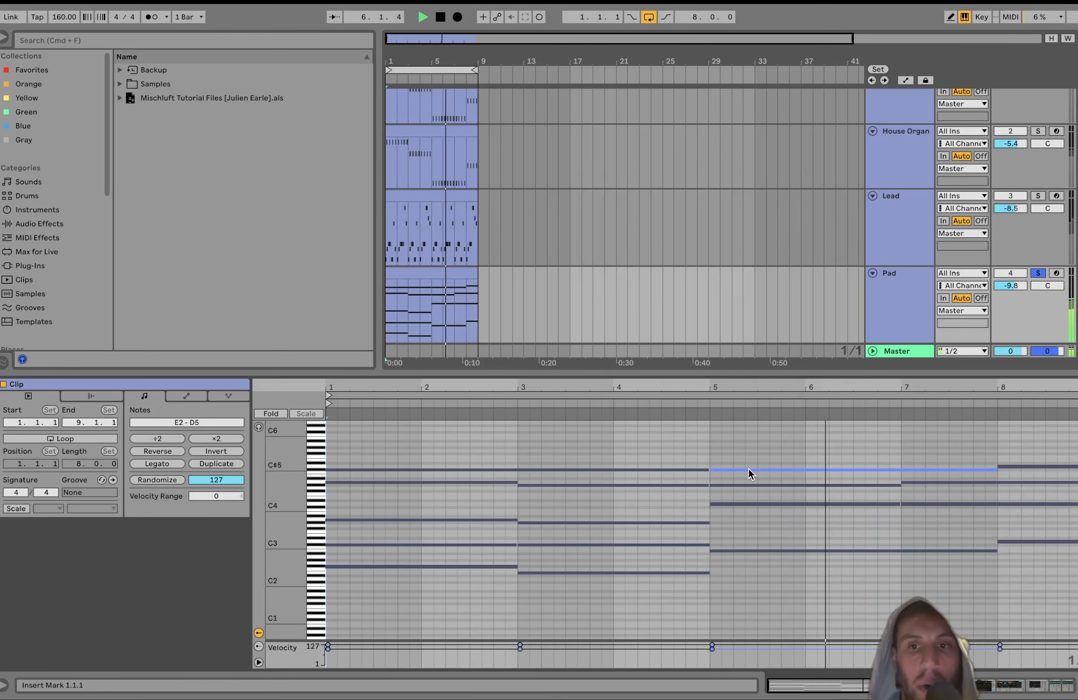
left_click(849, 443)
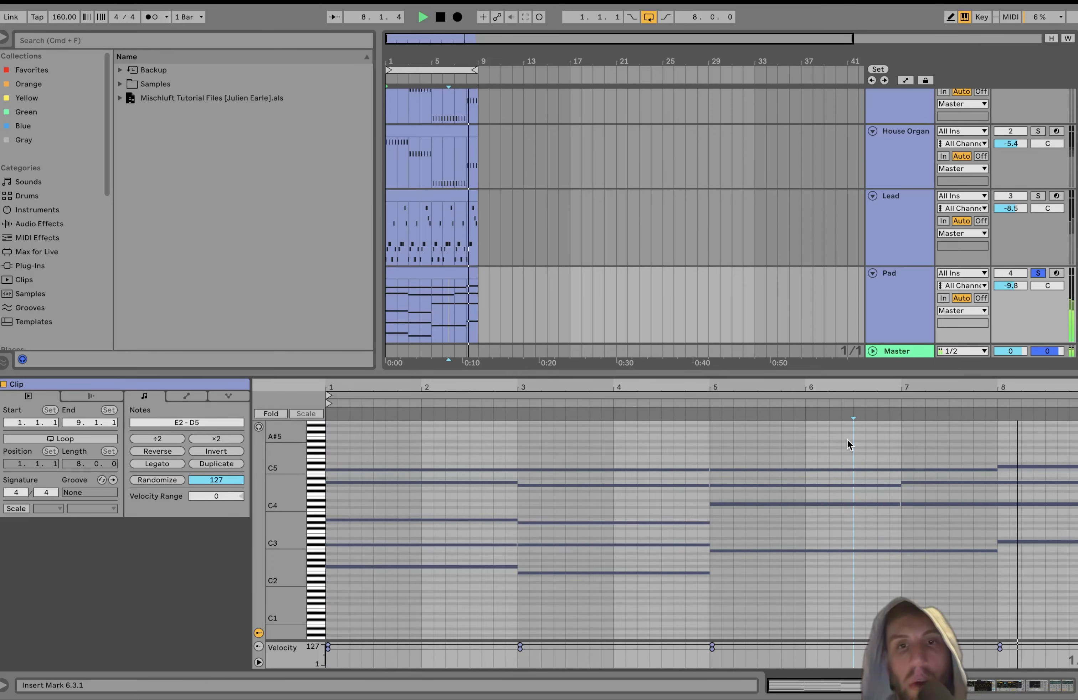
key("space")
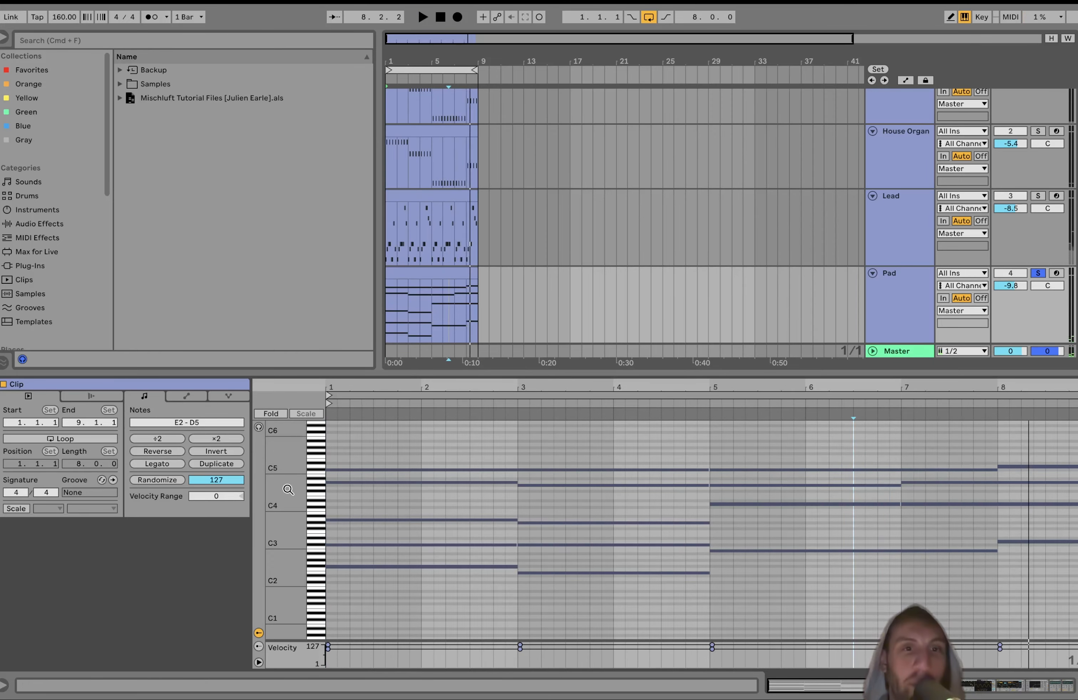
Step: Examine the Pad's low chord notes, selecting F#2 to A3 in bars 1–2 and E2 to G#3 in bars 3–4
left_click_drag(285, 484, 316, 415)
left_click_drag(300, 505, 289, 490)
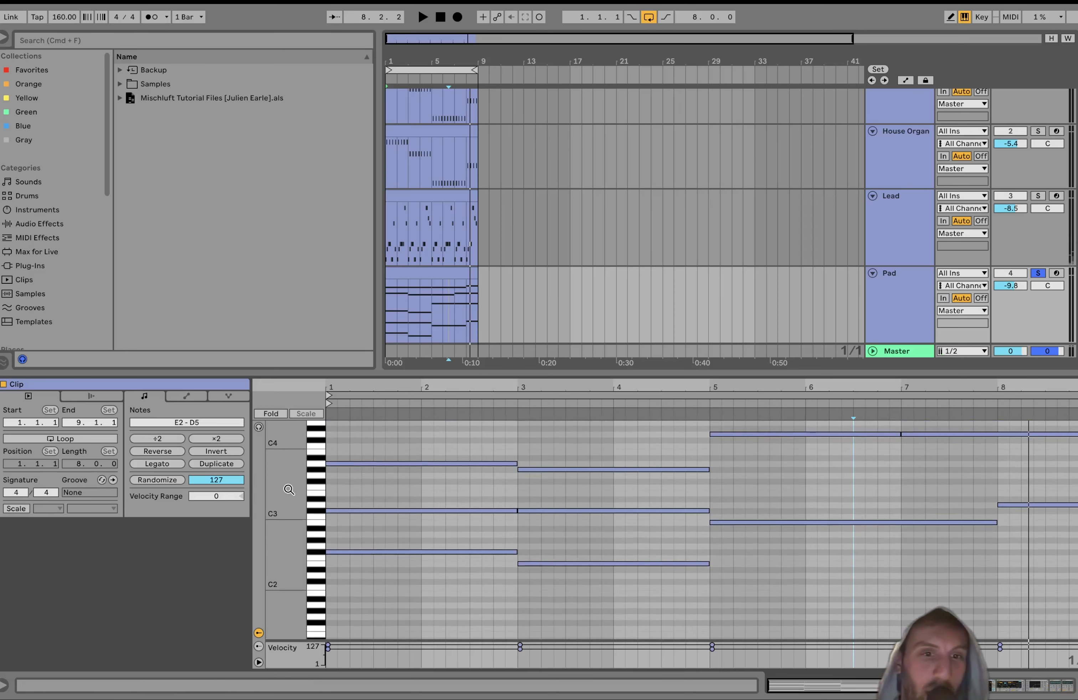
scroll(350, 537, "up", 3)
scroll(350, 537, "down", 2)
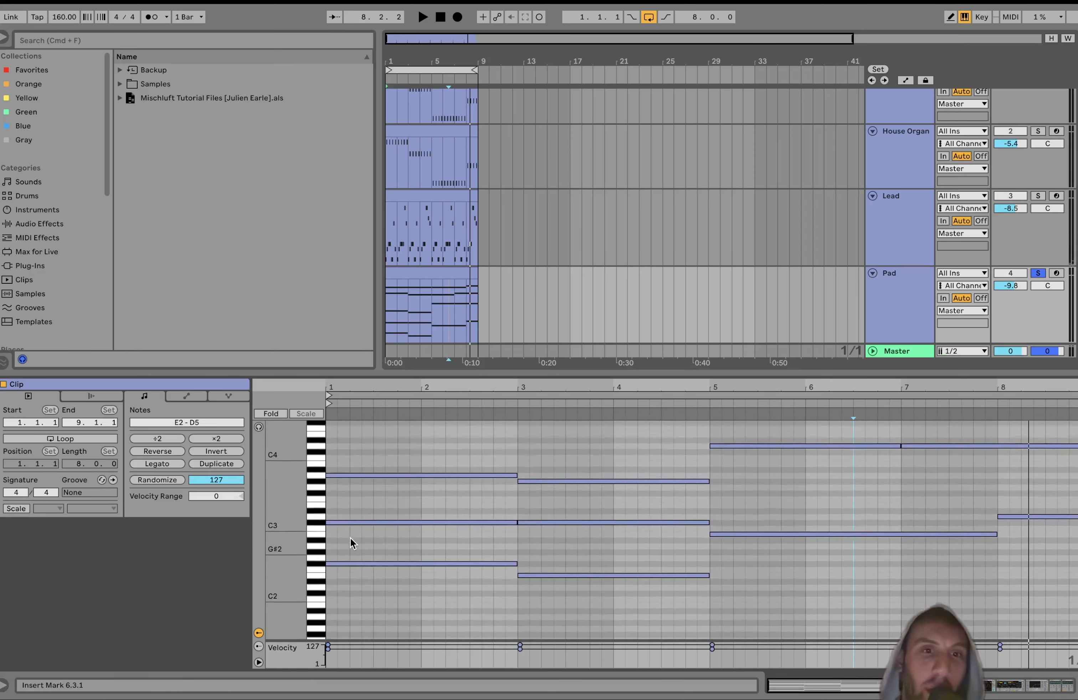
left_click_drag(354, 585, 358, 411)
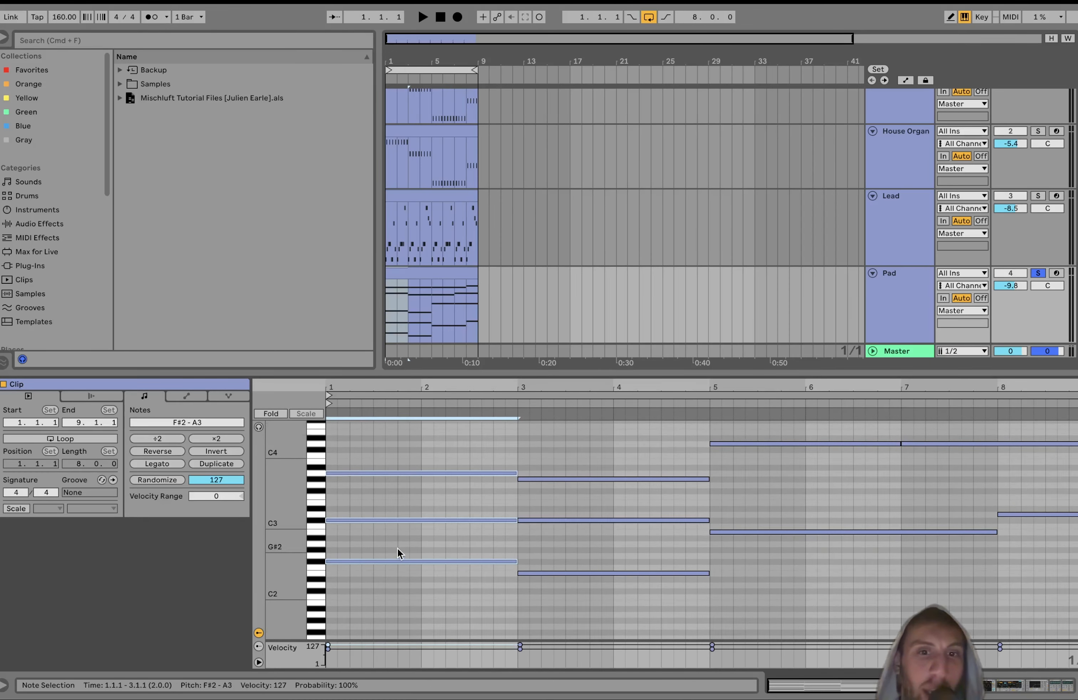
left_click_drag(579, 593, 582, 454)
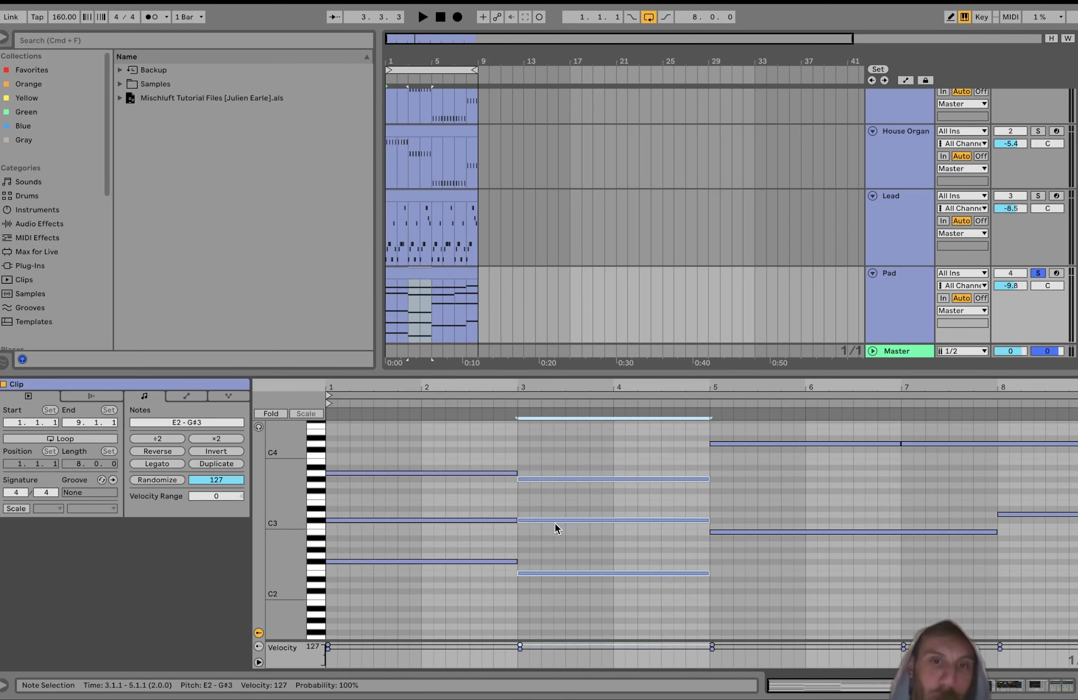
Step: Examine the Pad's upper chord notes, selecting A4 in bars 1–2 and G#4 in bars 3–4
scroll(456, 525, "up", 5)
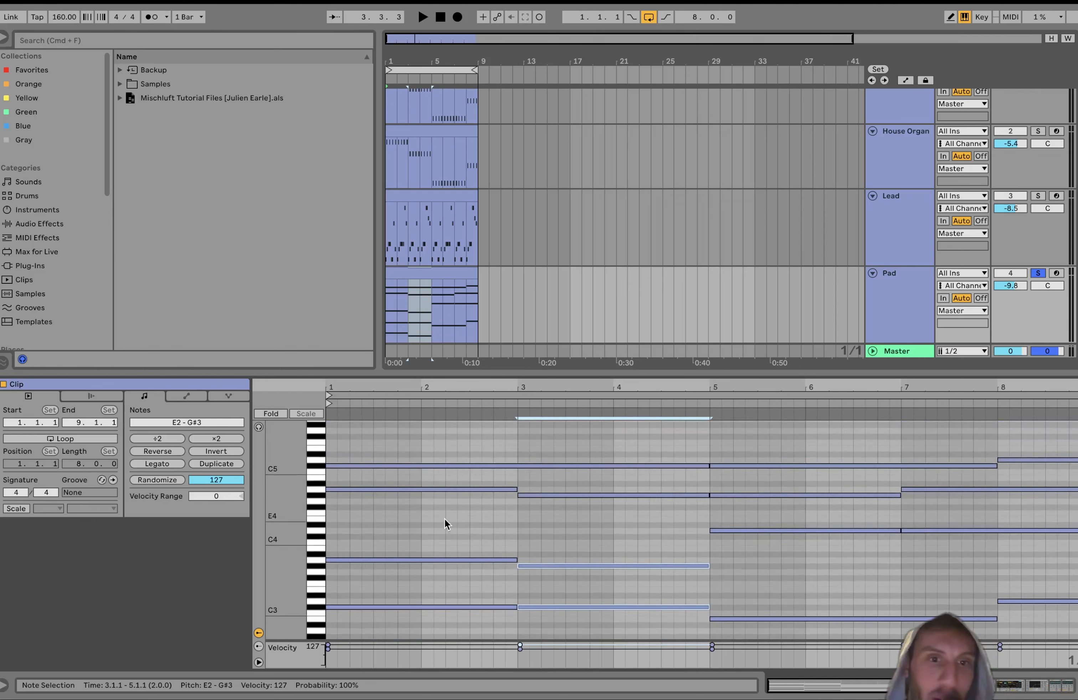
left_click(427, 489)
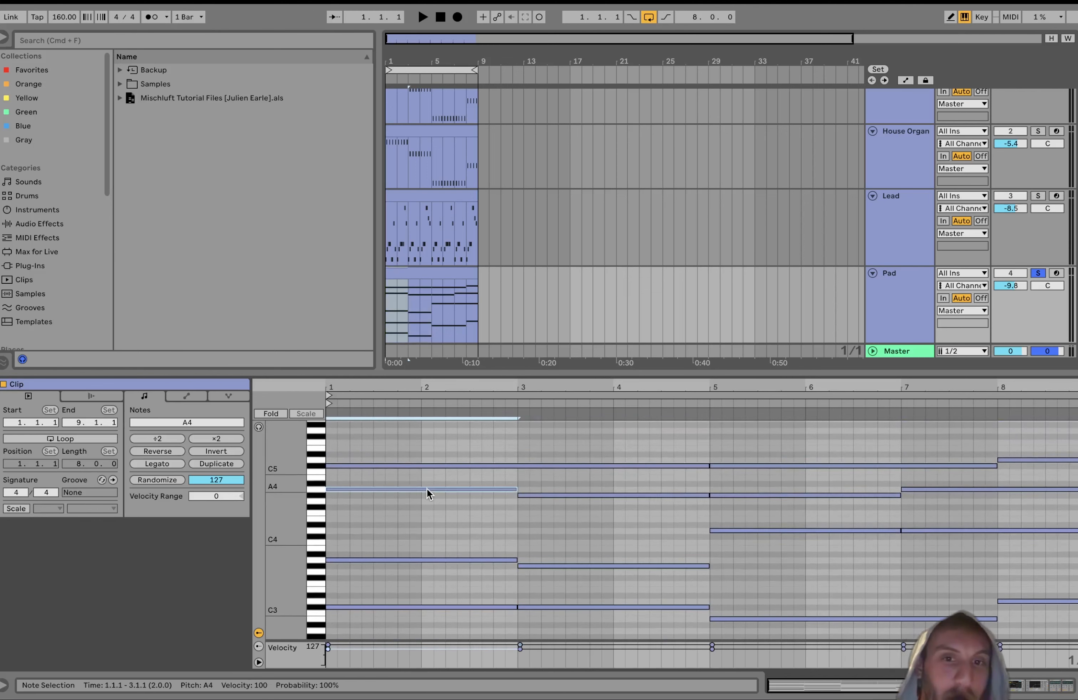
left_click(541, 497)
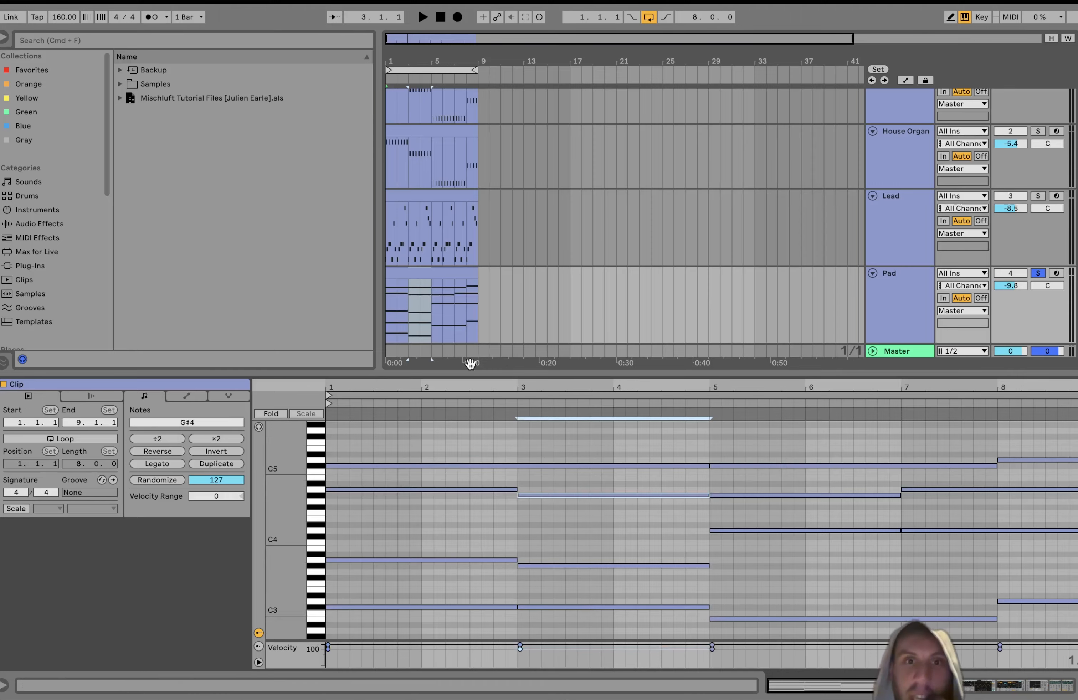
Step: Show the Pad's devices and inspect its Wavetable's oscillator 2 and modulation matrix while auditioning the sound
left_click(895, 293)
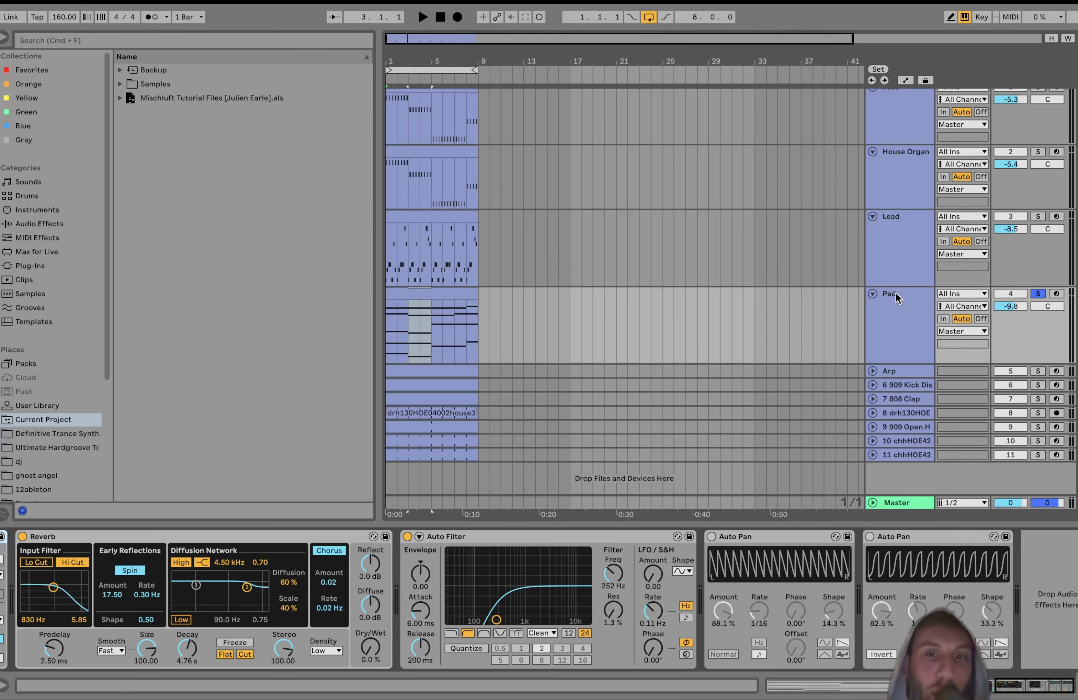
key("space")
scroll(445, 657, "left", 5)
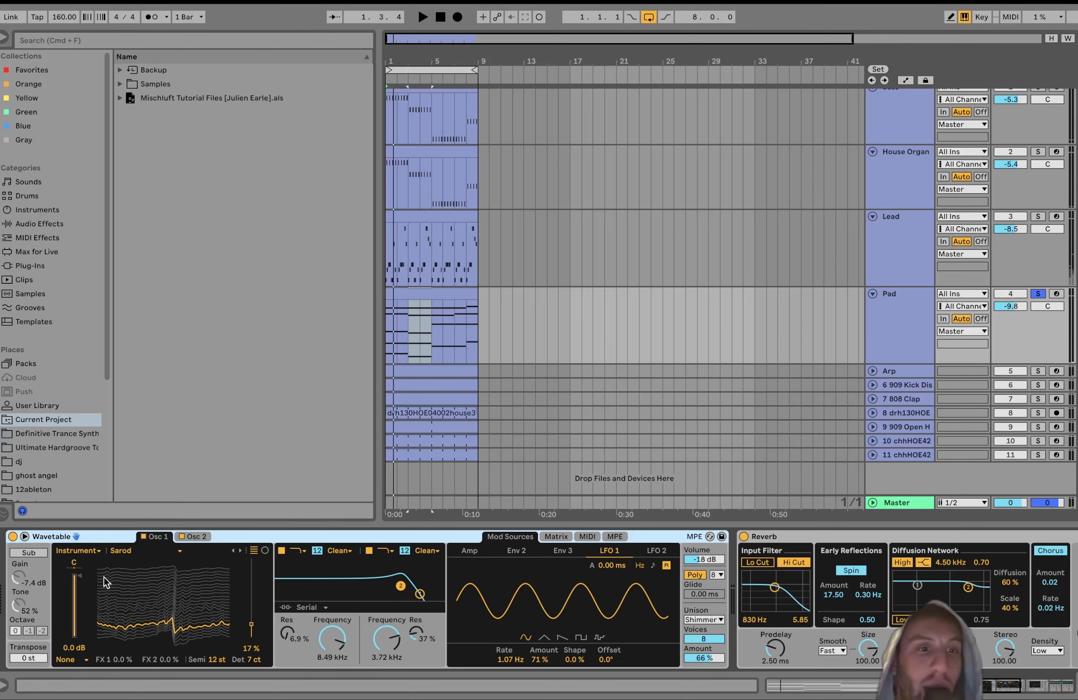
left_click(195, 537)
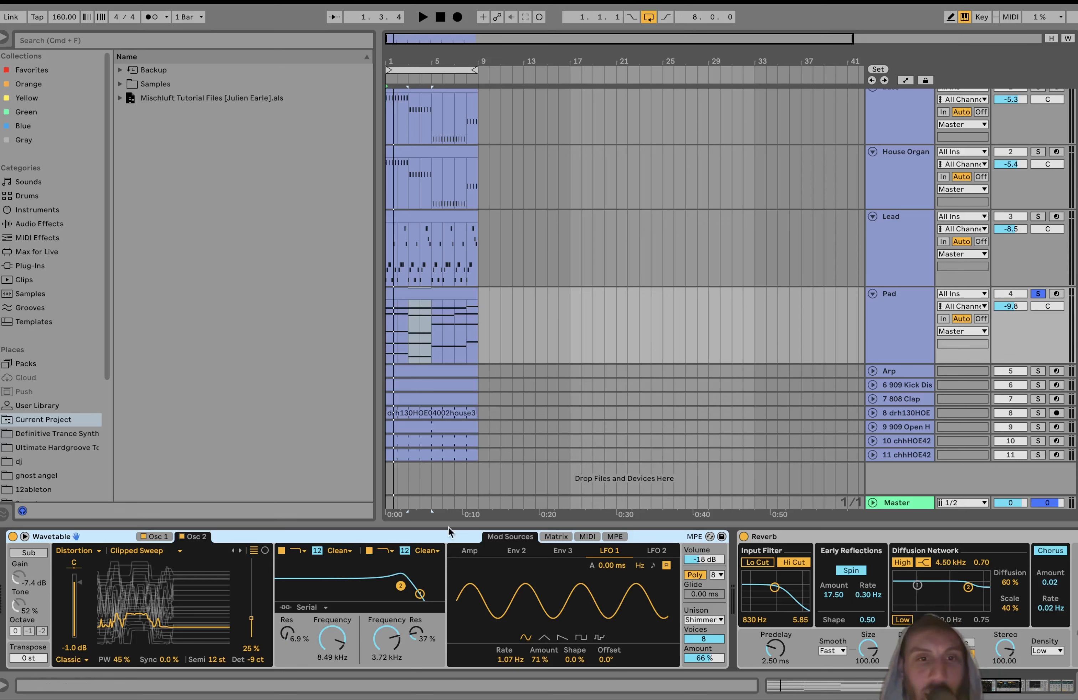
left_click(557, 538)
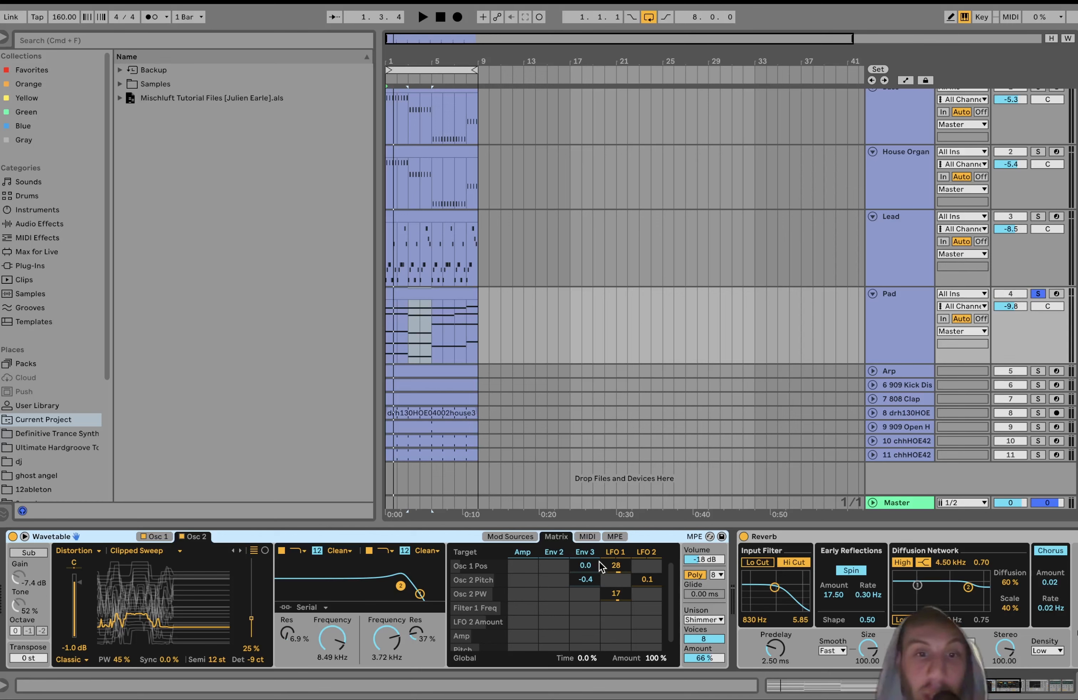
key("space")
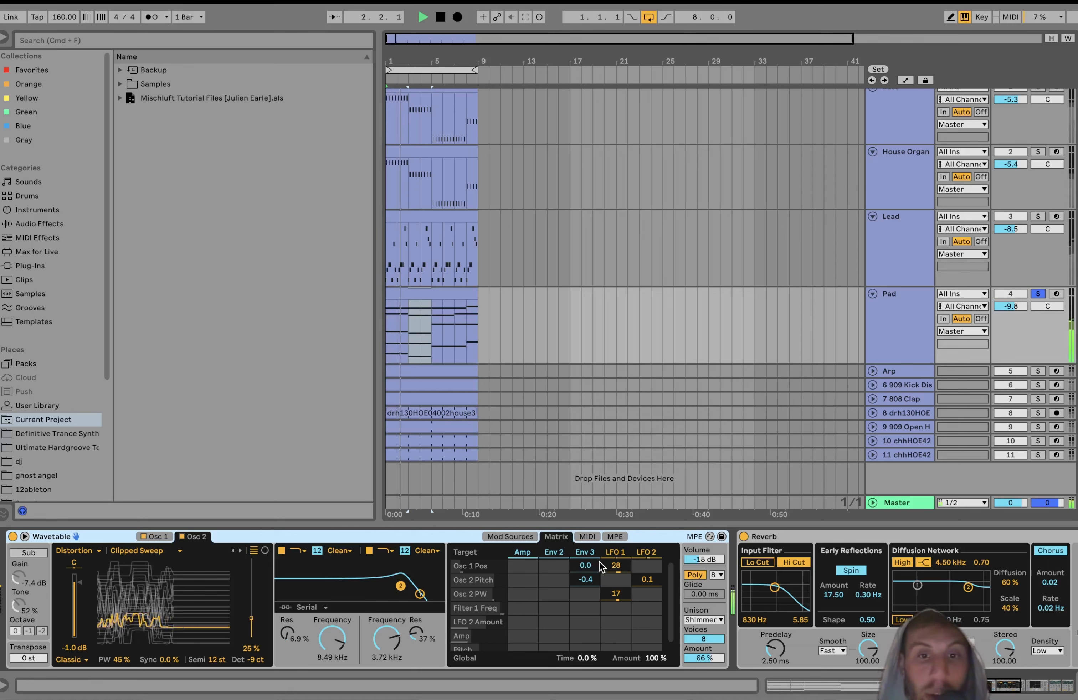
key("space")
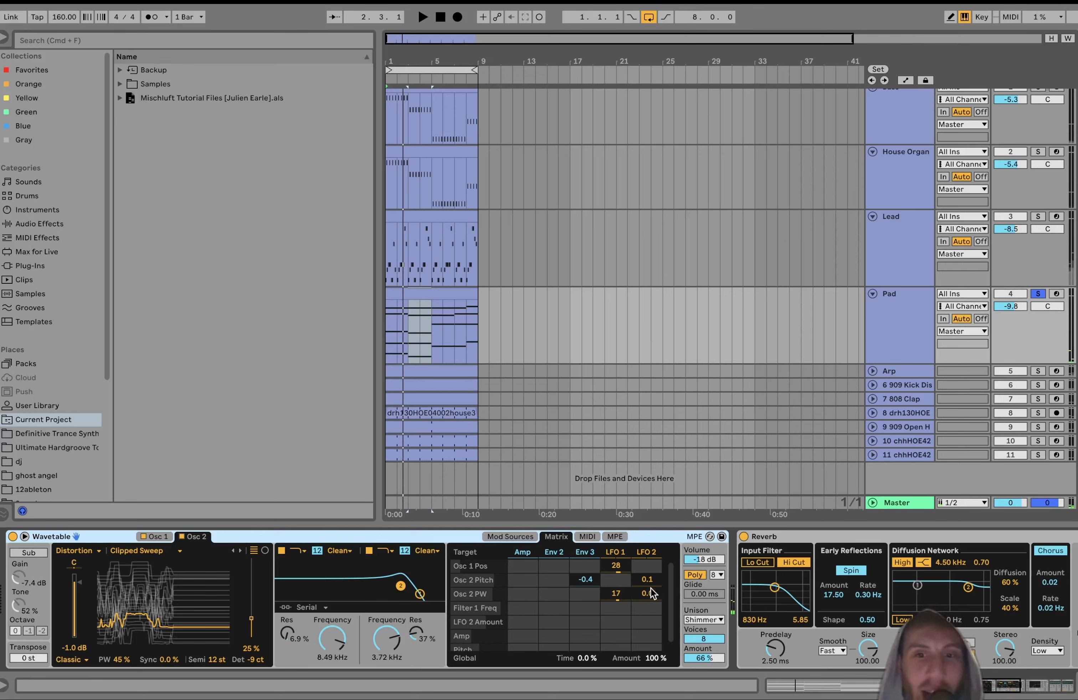
Step: Turn the Pad's first Auto Pan back on and audition the gated sound
scroll(702, 665, "right", 10)
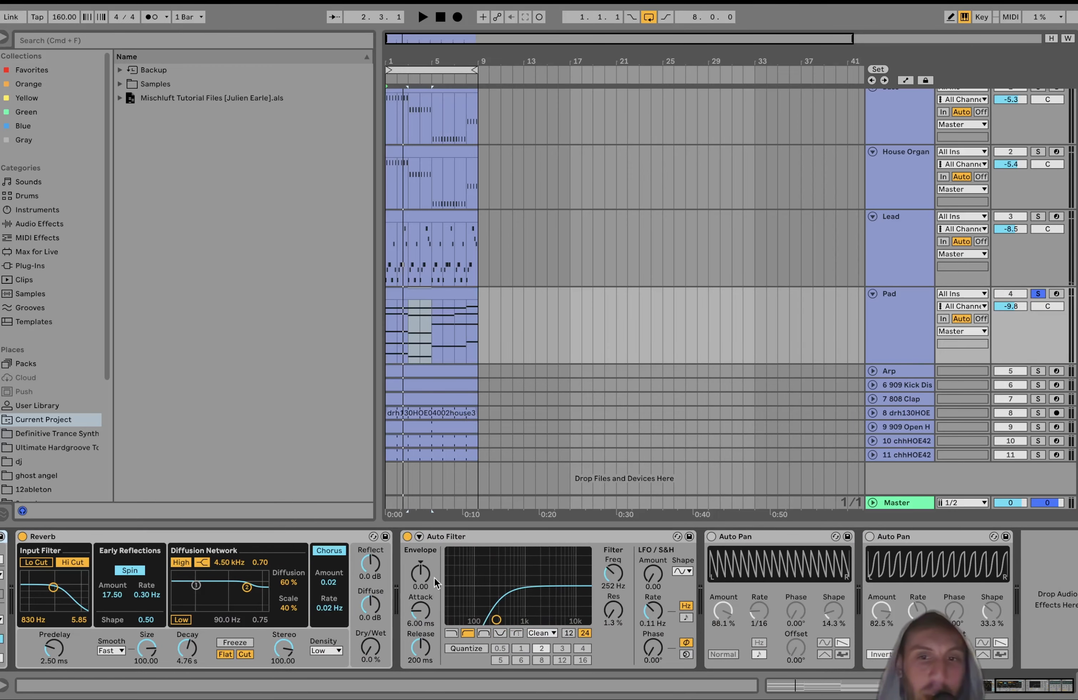
left_click(712, 537)
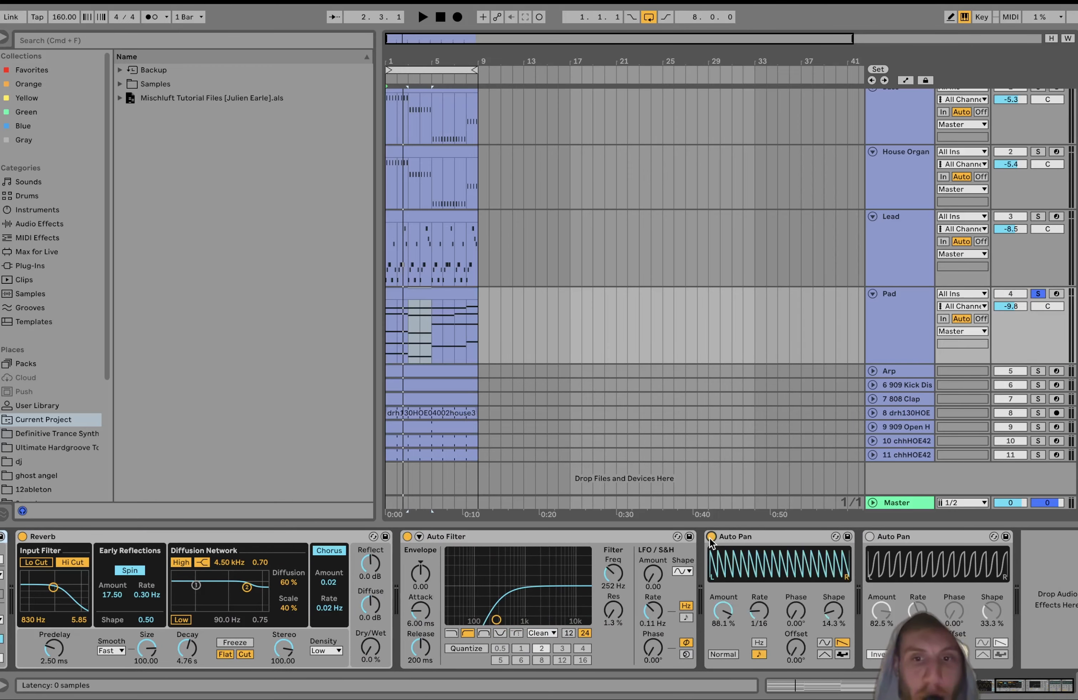
key("space")
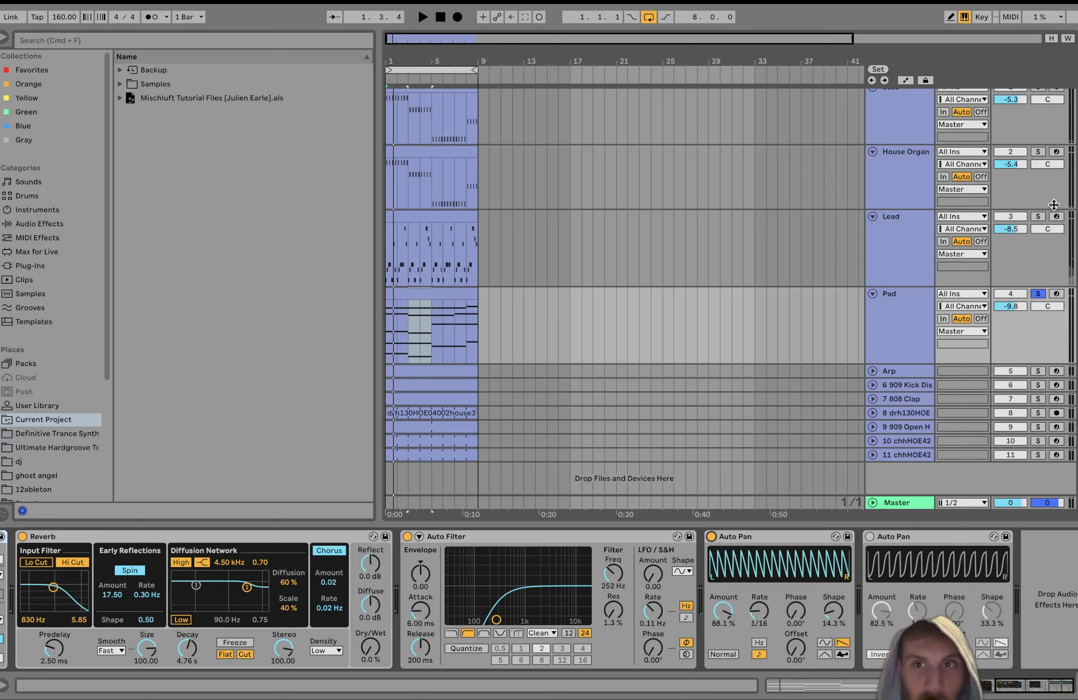
Step: Solo the Lead together with the Pad, turn the Pad's last Auto Pan back on and play both
left_click(1039, 216)
key("space")
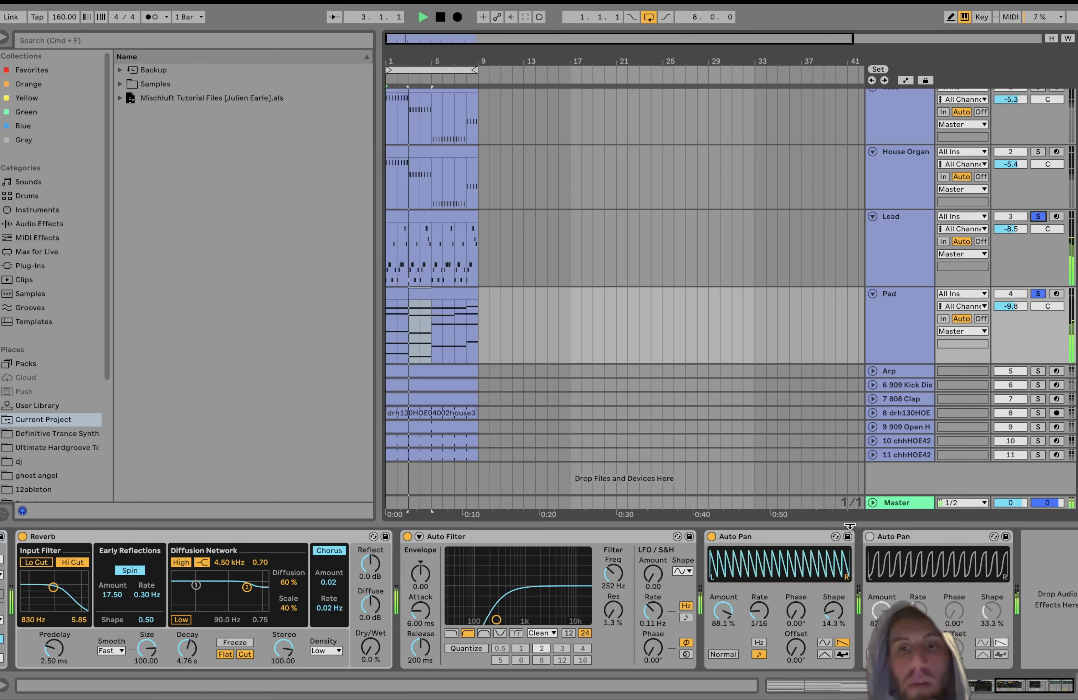
key("space")
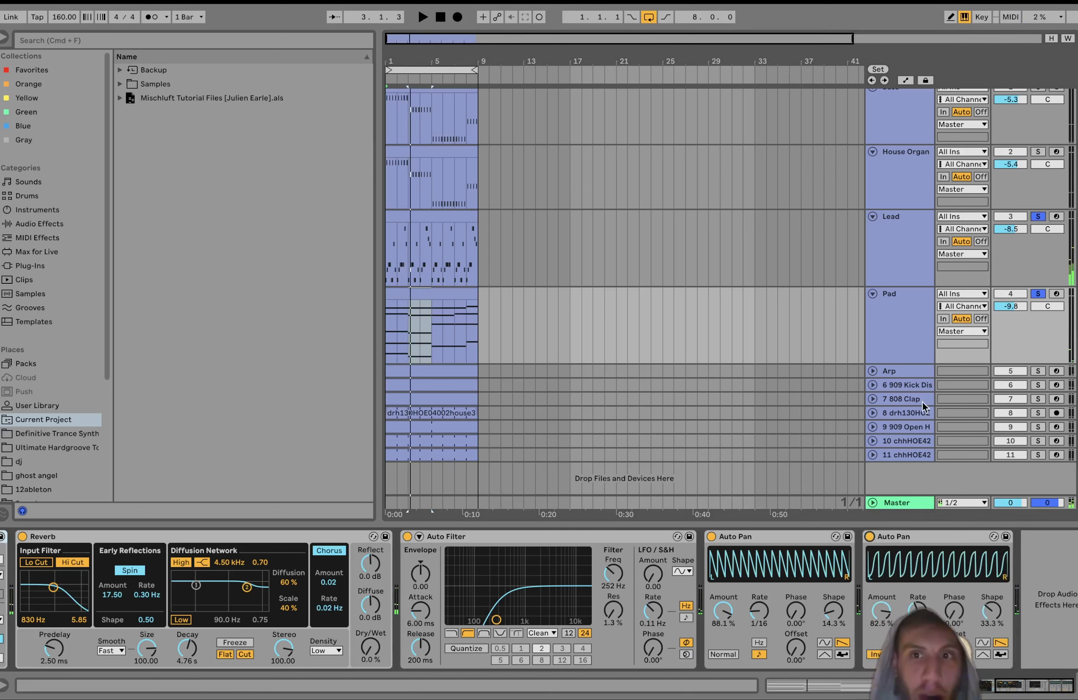
key("space")
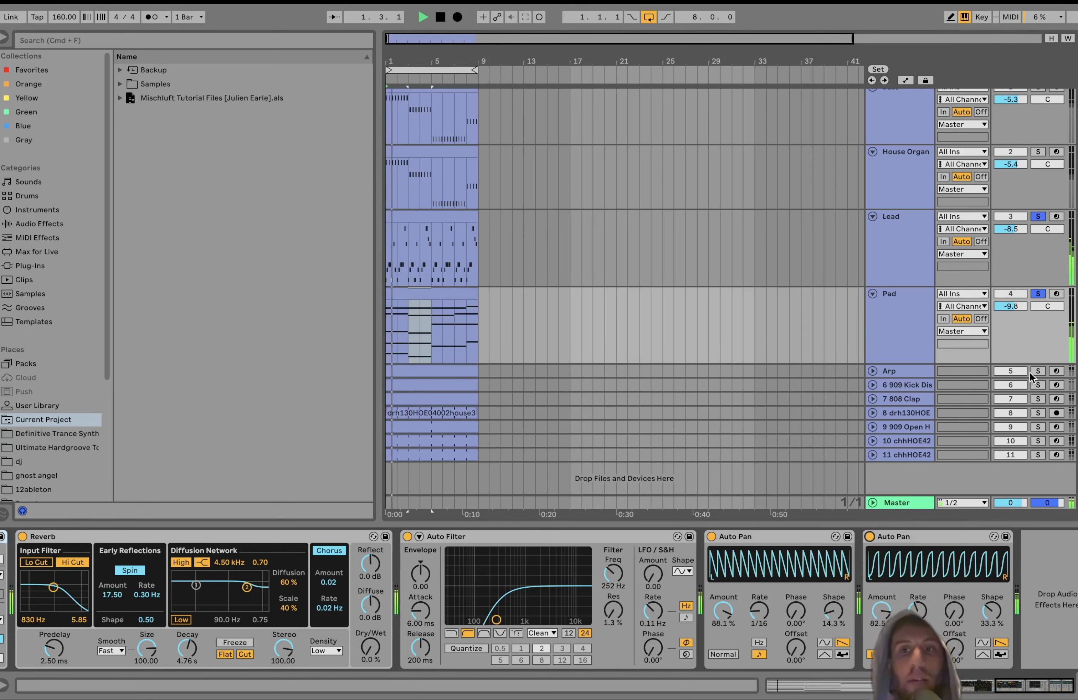
Step: Unfold and solo the Arp track, play it and look through its device chain
left_click(898, 371)
key("space")
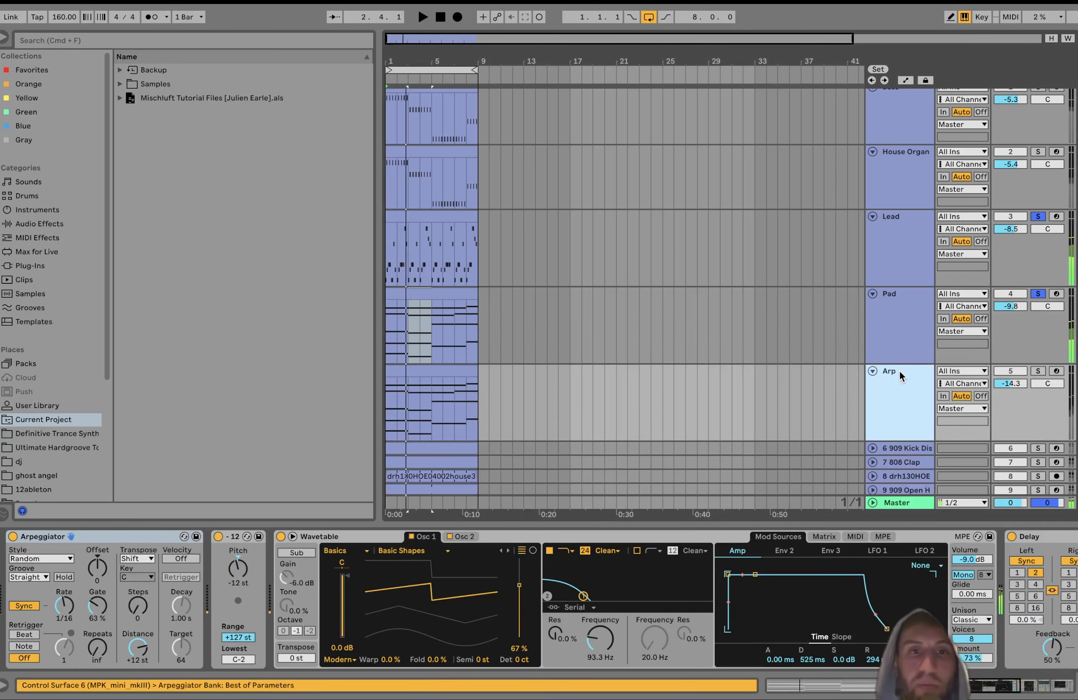
left_click(1038, 372)
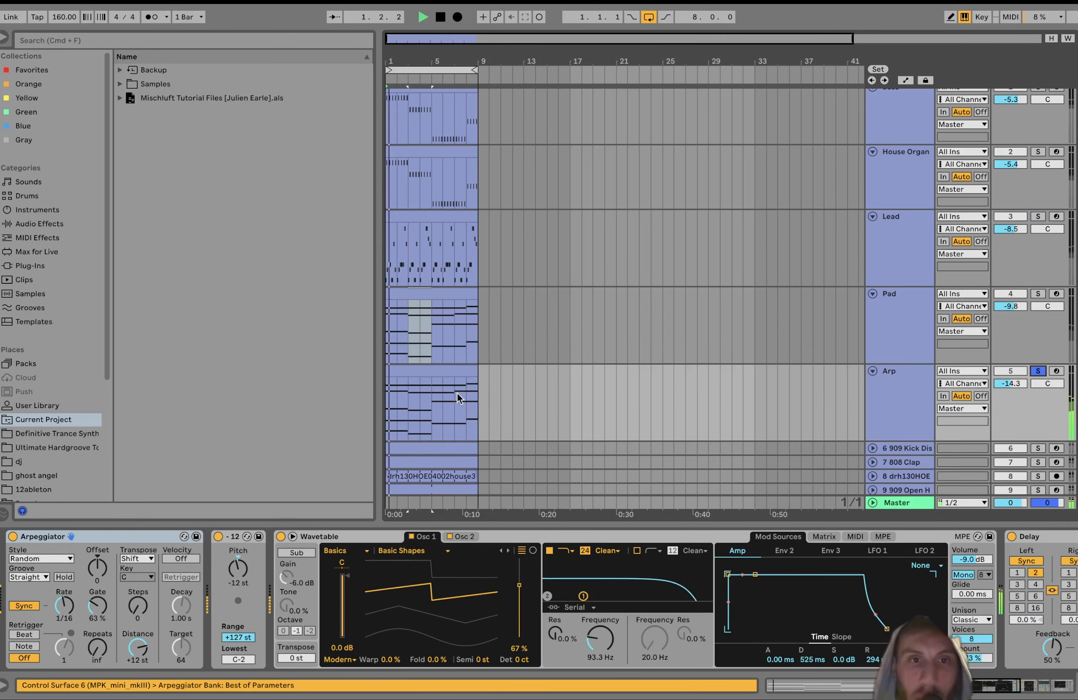
left_click(409, 371)
scroll(1010, 590, "right", 10)
scroll(1010, 590, "right", 5)
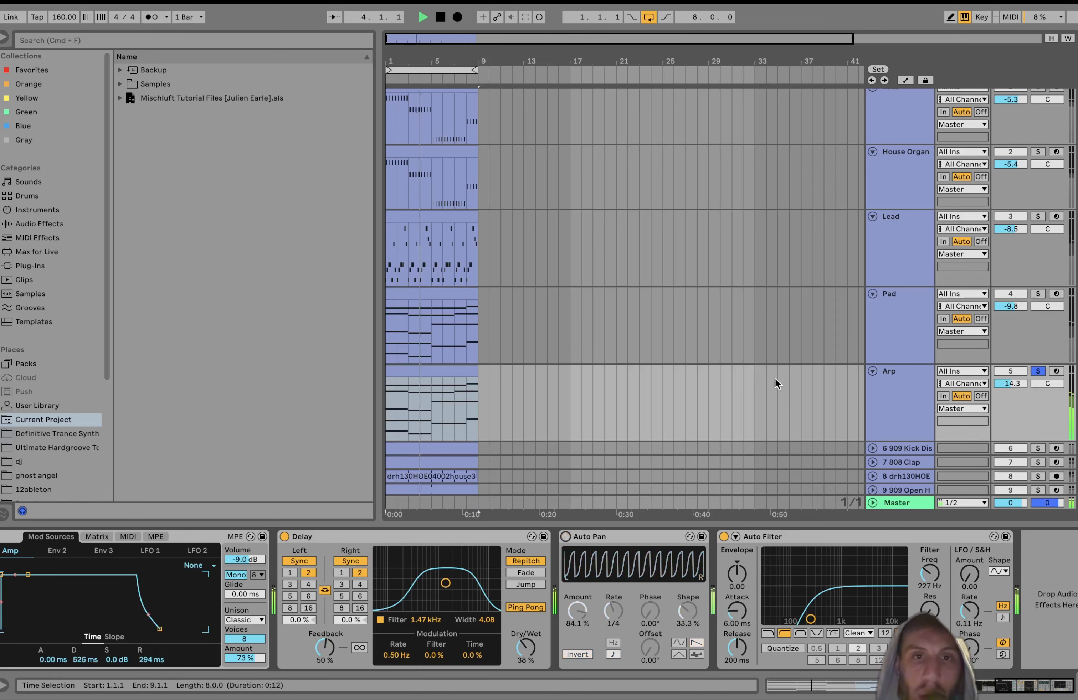
Step: Examine the chord notes in the Arp clip, and return to the track's devices
double_click(411, 369)
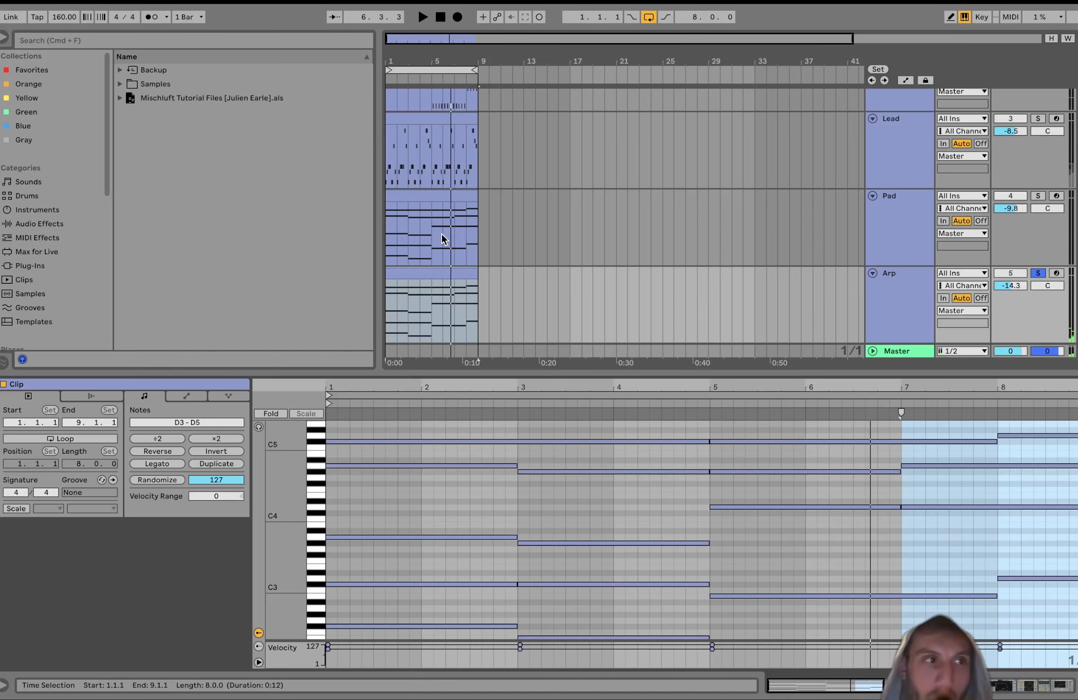
left_click(422, 276)
double_click(905, 299)
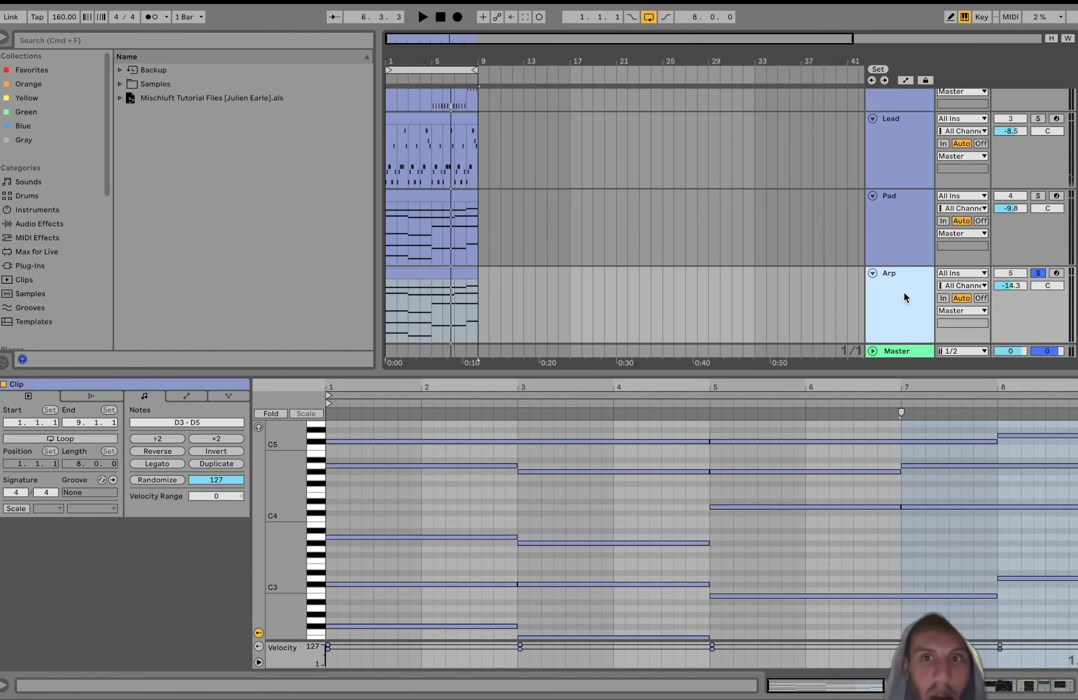
scroll(49, 537, "left", 10)
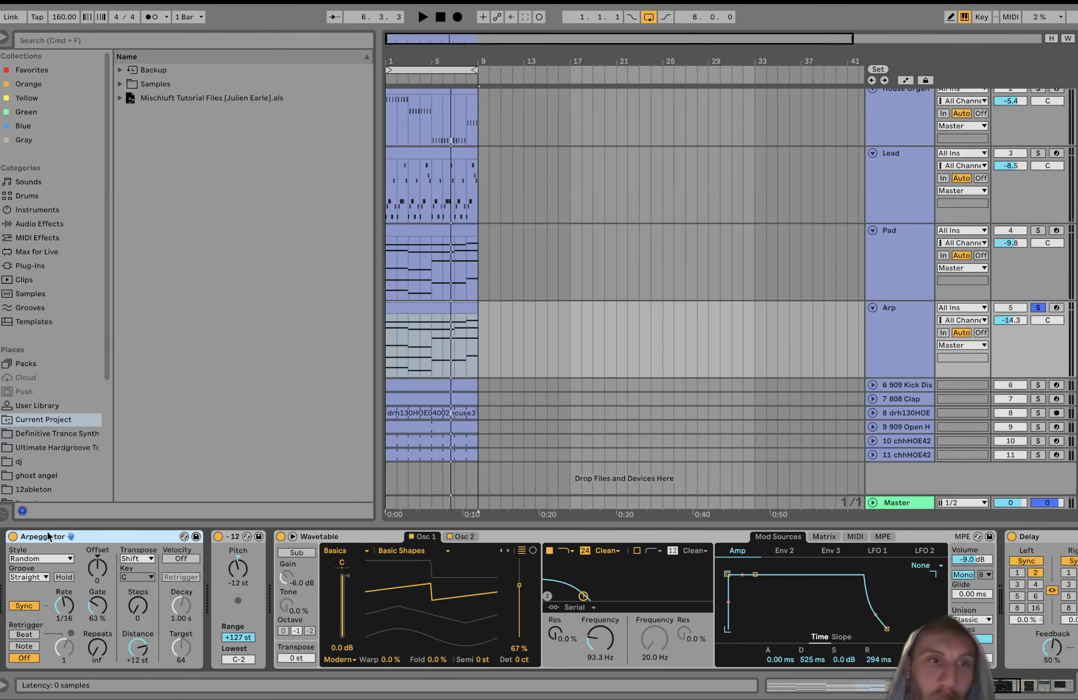
Step: Bypass the Arp's Arpeggiator to audition the plain notes, and turn it back on
left_click(13, 537)
key("space")
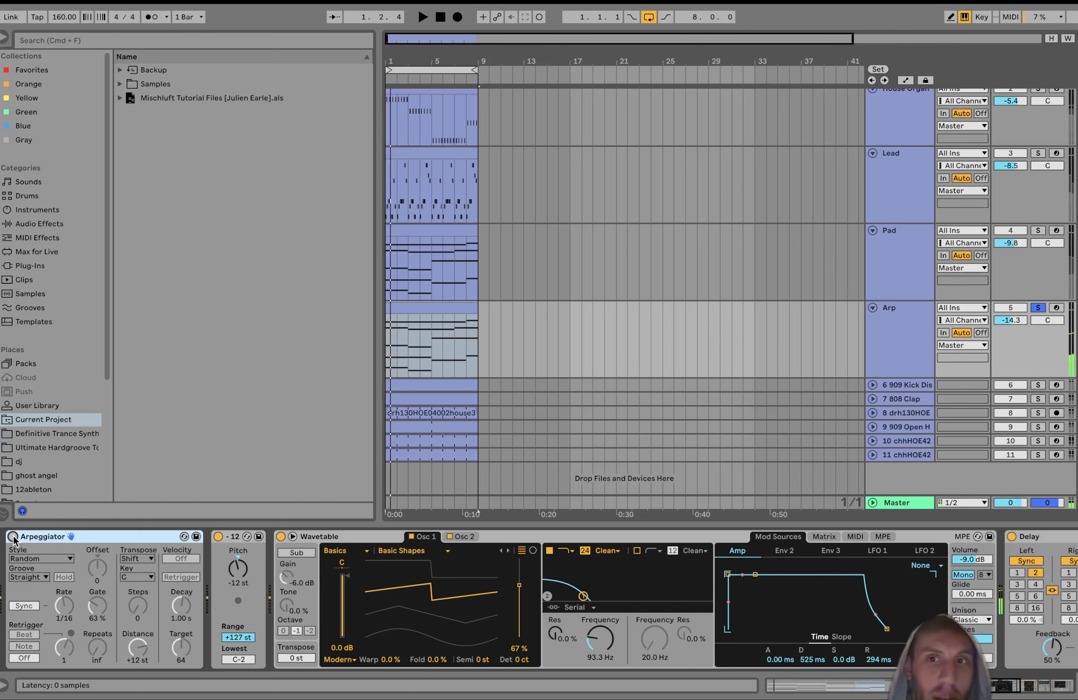
left_click(13, 537)
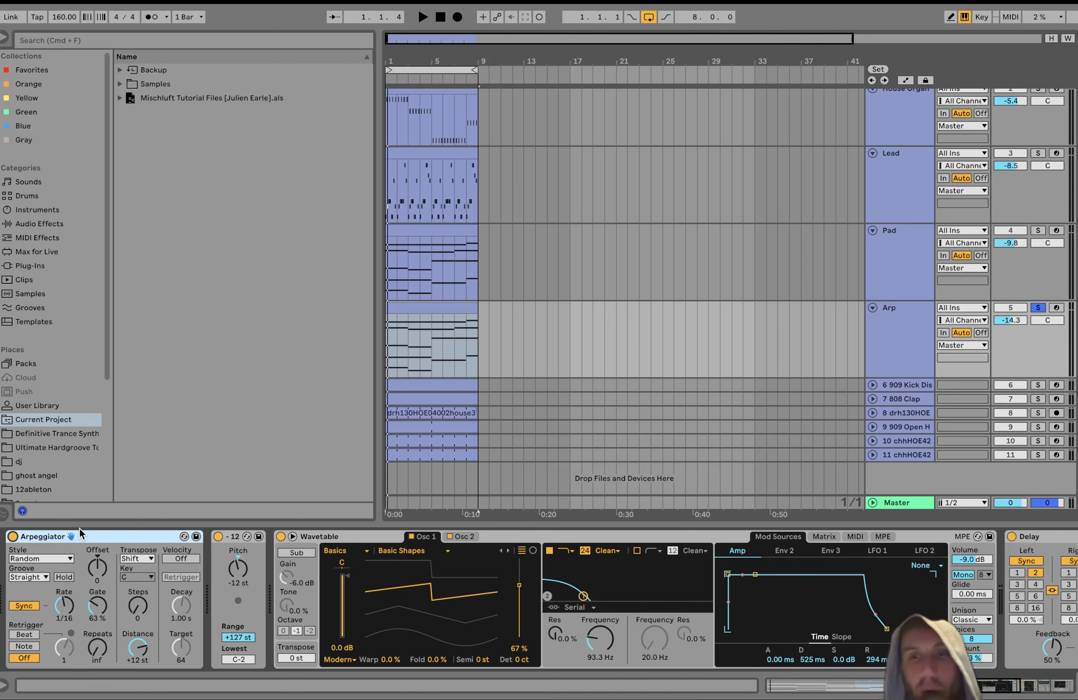
Step: Review the Arp clip's held chords and audition them with the Arpeggiator active
double_click(414, 308)
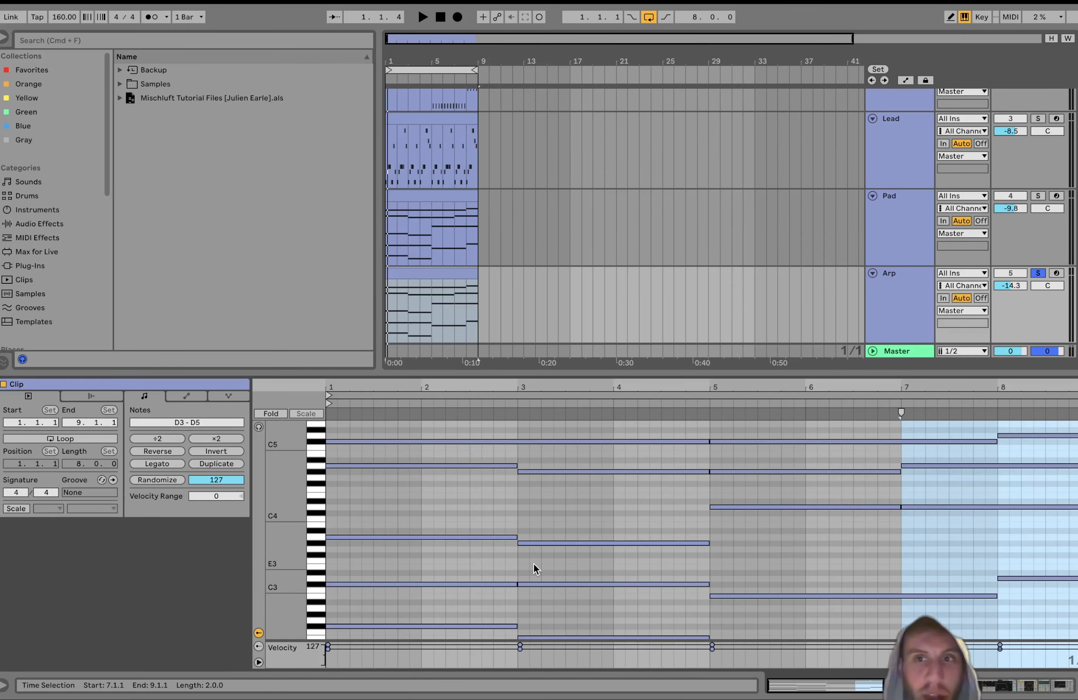
key("space")
left_click(903, 318)
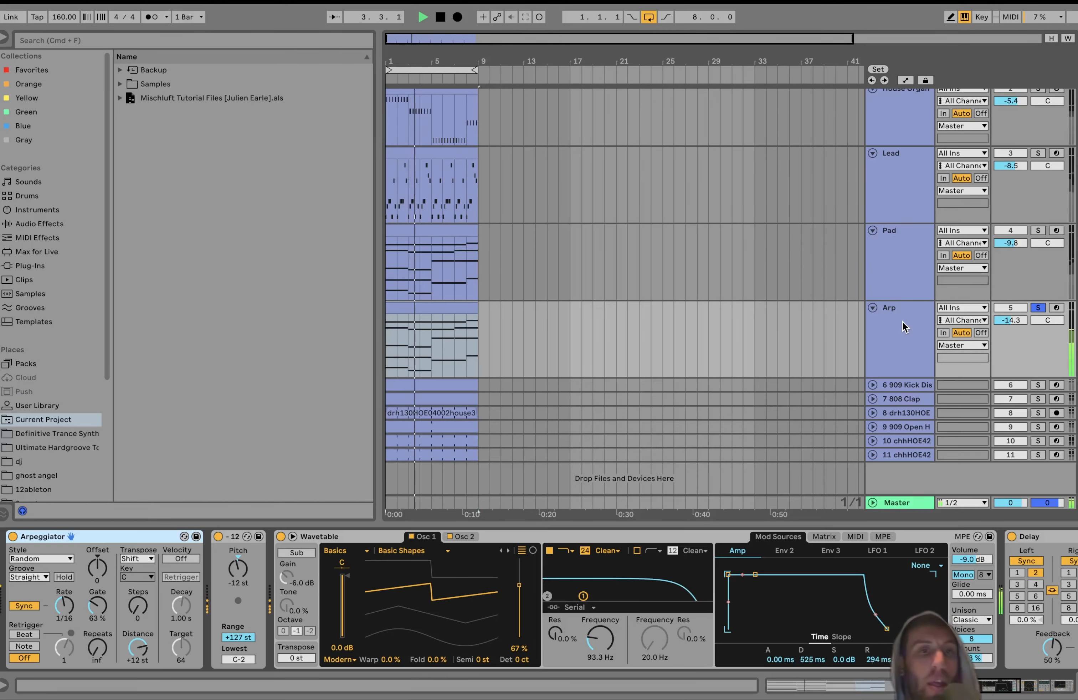
key("space")
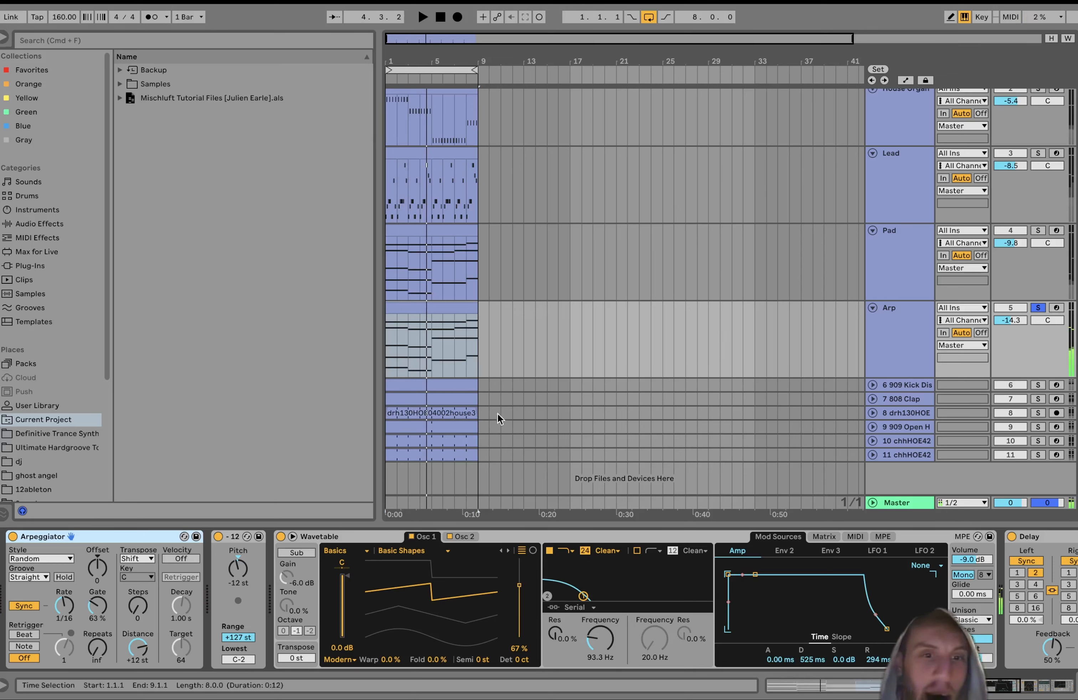
Step: Inspect both oscillators and the modulation matrix of the Arp's Wavetable, and audition the sound
left_click(463, 536)
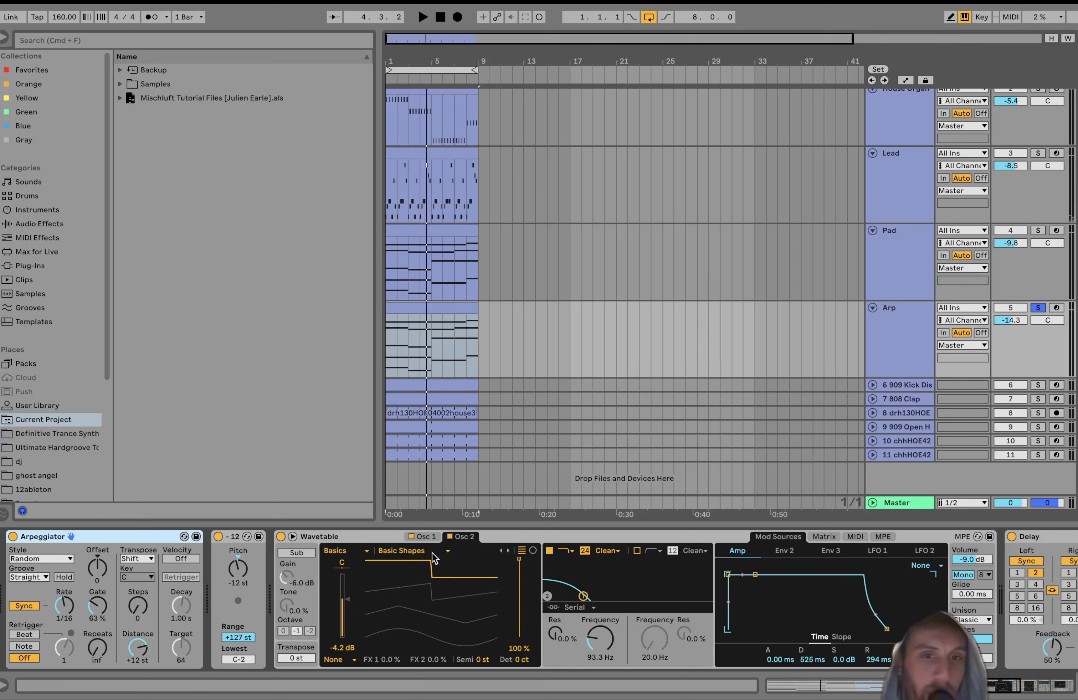
left_click(428, 535)
left_click(465, 537)
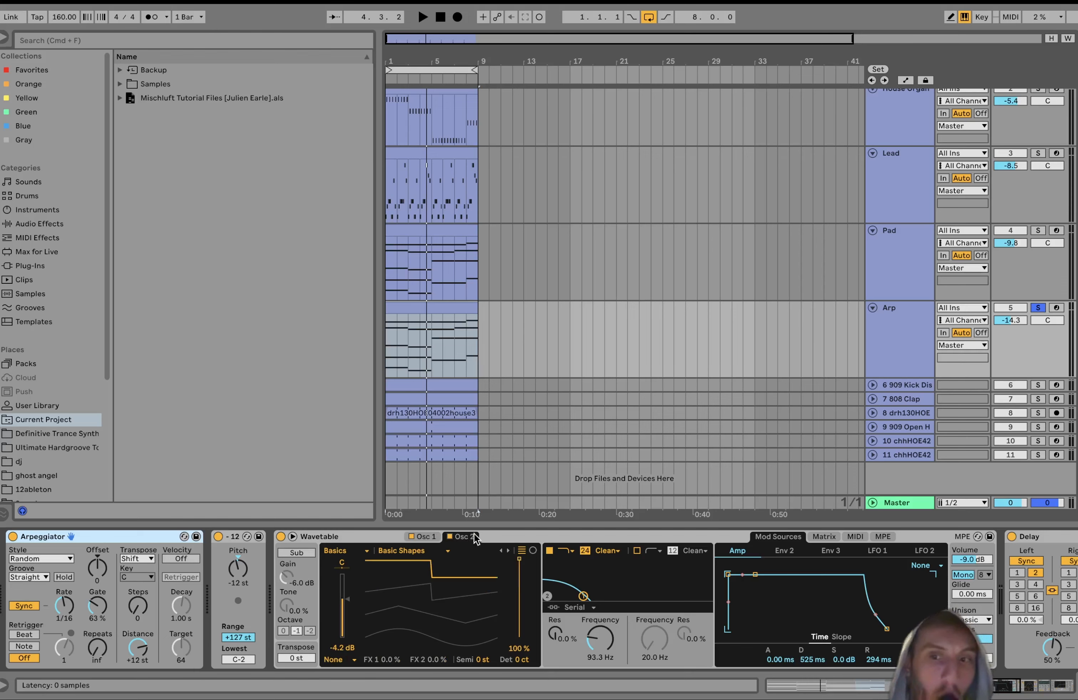
scroll(494, 619, "right", 5)
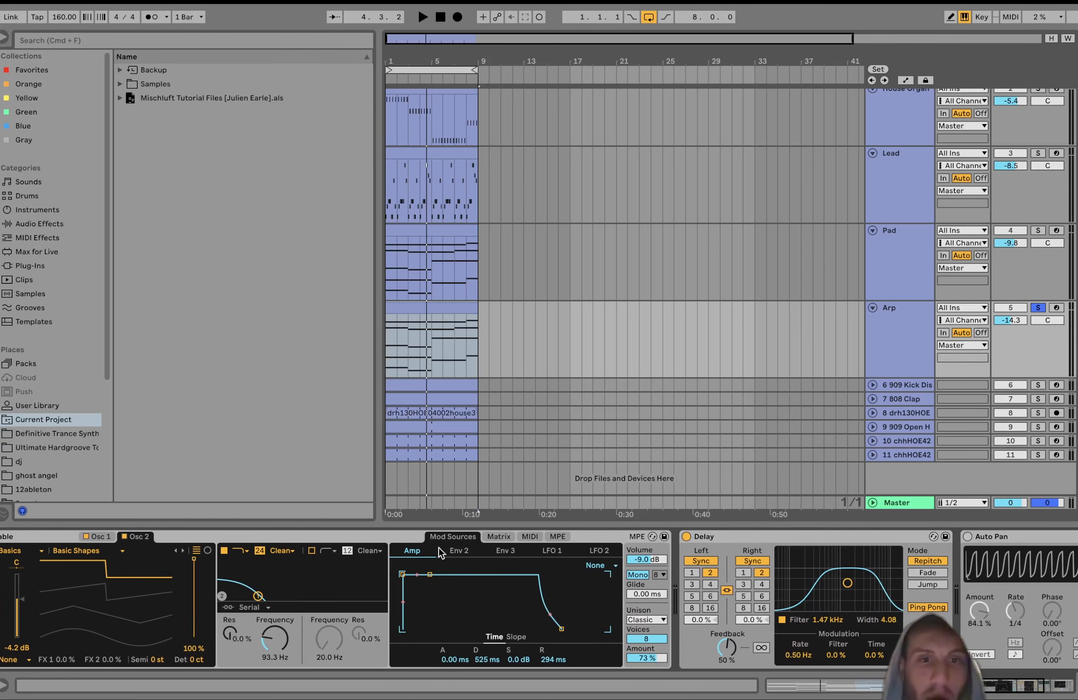
left_click(496, 539)
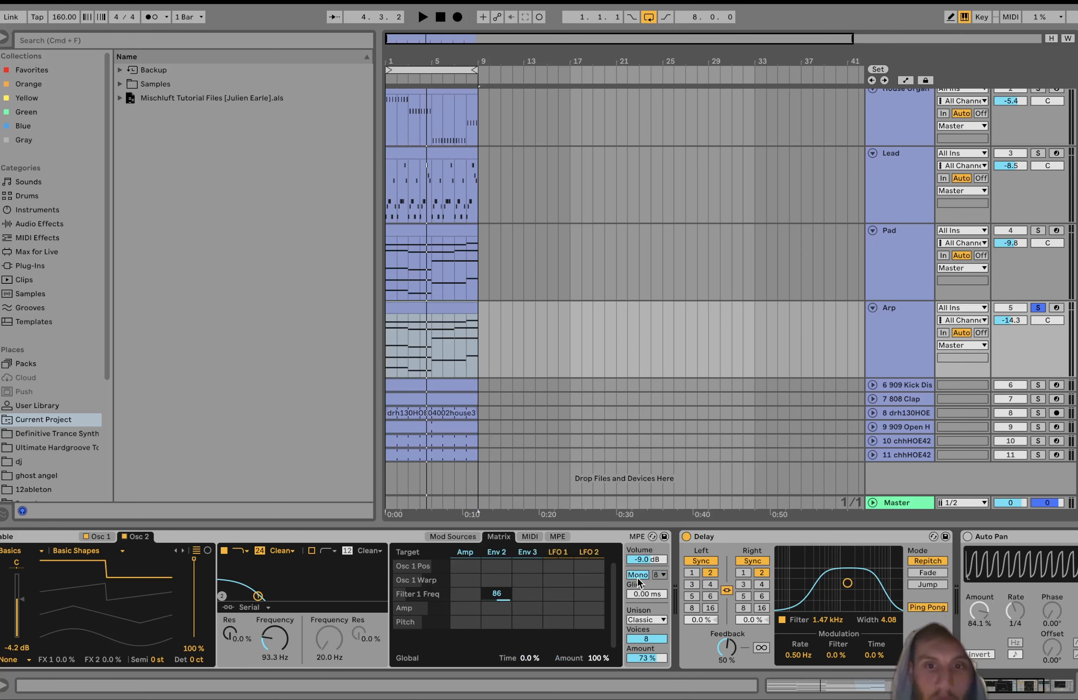
key("space")
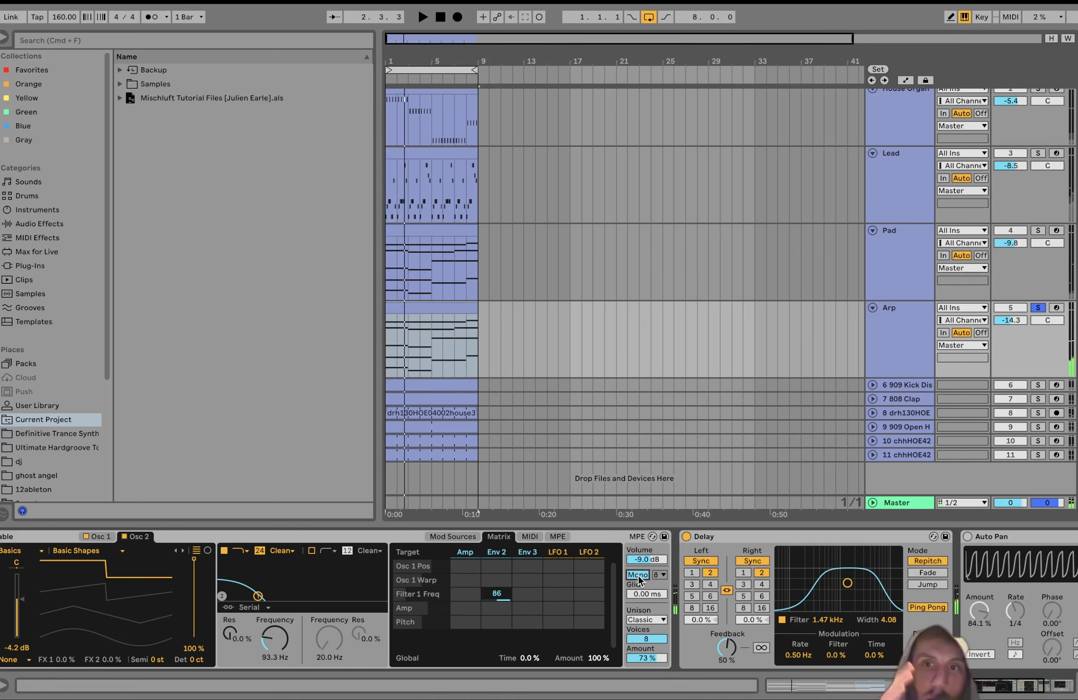
Step: Turn on the Auto Pan after the Arp's Delay and audition the result
scroll(638, 576, "right", 5)
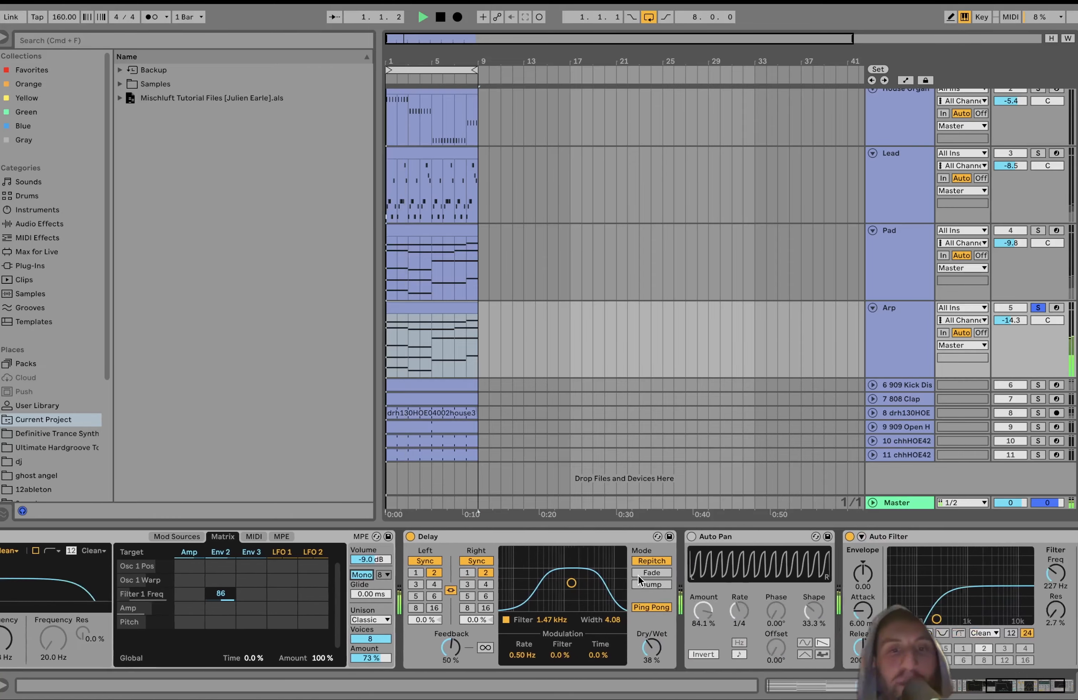
scroll(490, 602, "right", 2)
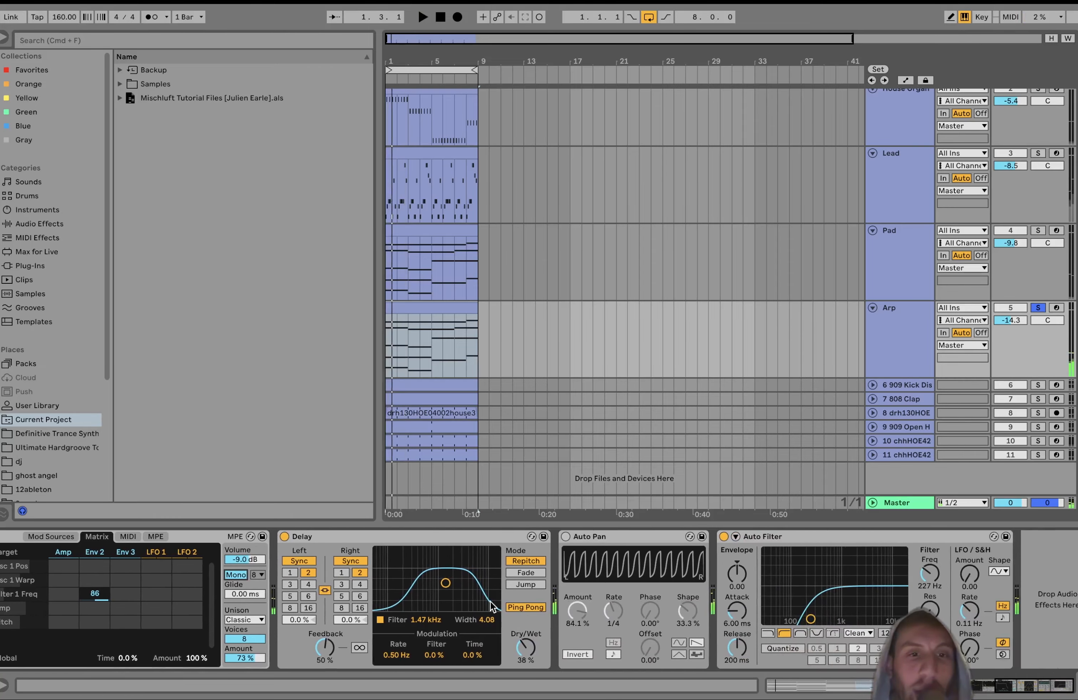
left_click(566, 537)
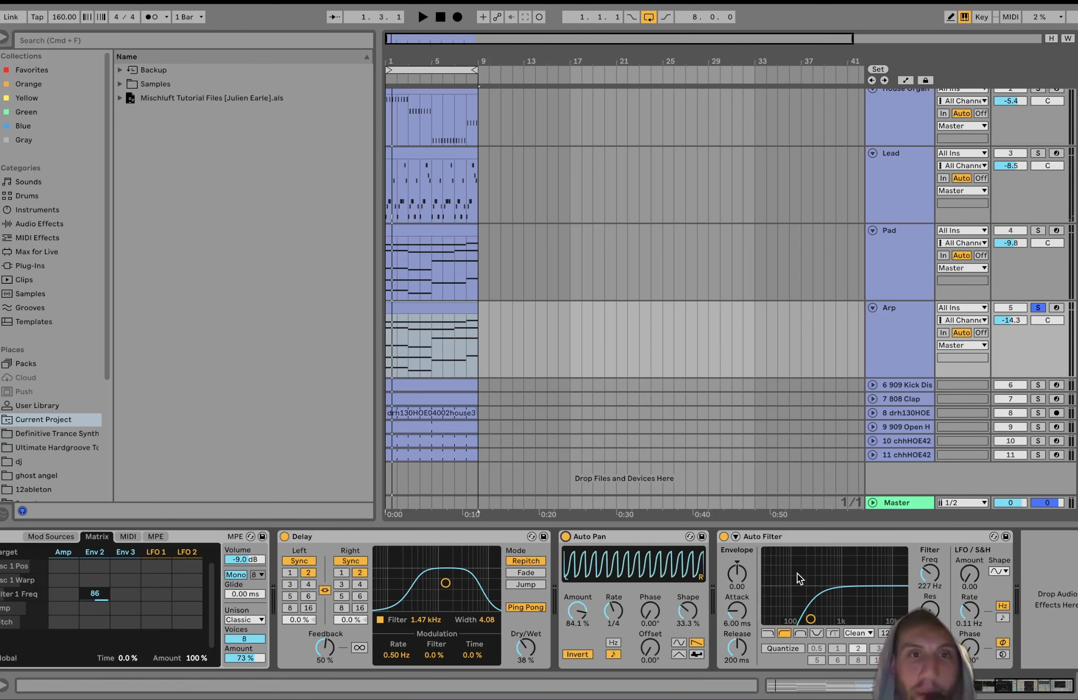
key("space")
Step: Solo all the drum tracks from the 909 kick through the last hi-hat (6–11) and unfold them
left_click(884, 384)
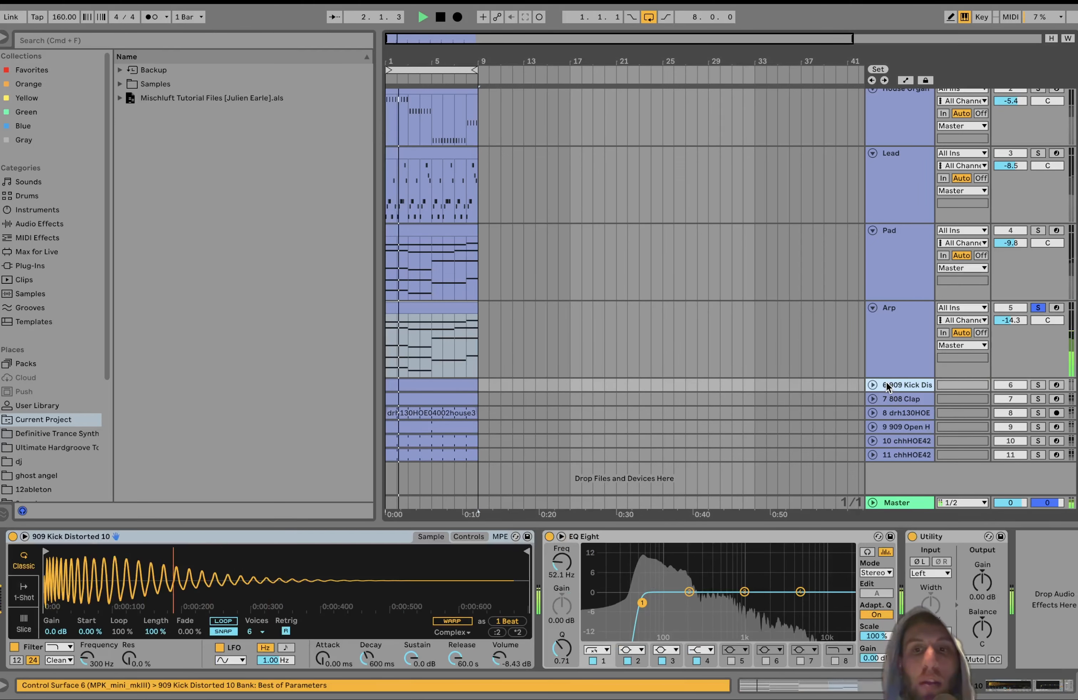
left_click(899, 452, "shift")
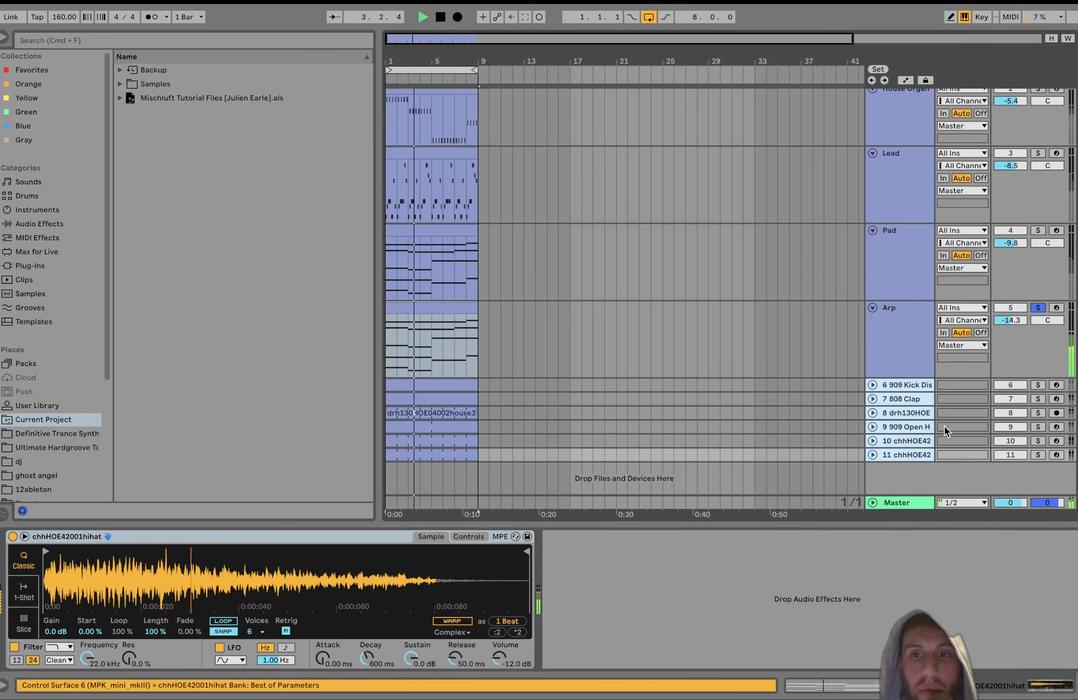
left_click(1038, 385)
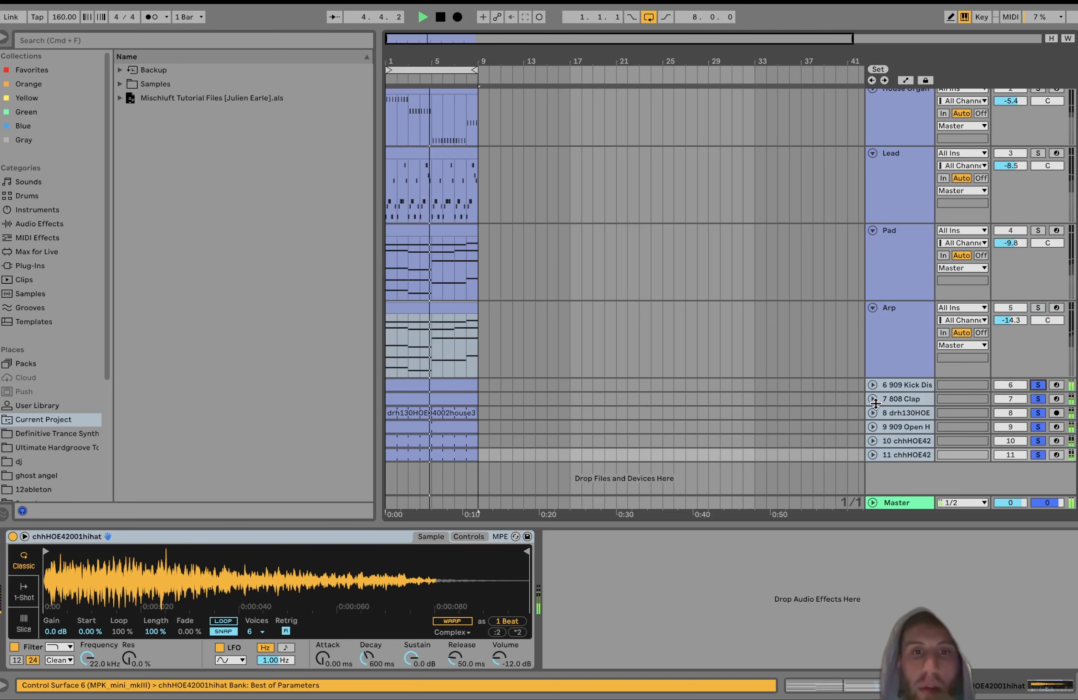
left_click(873, 384)
key("space")
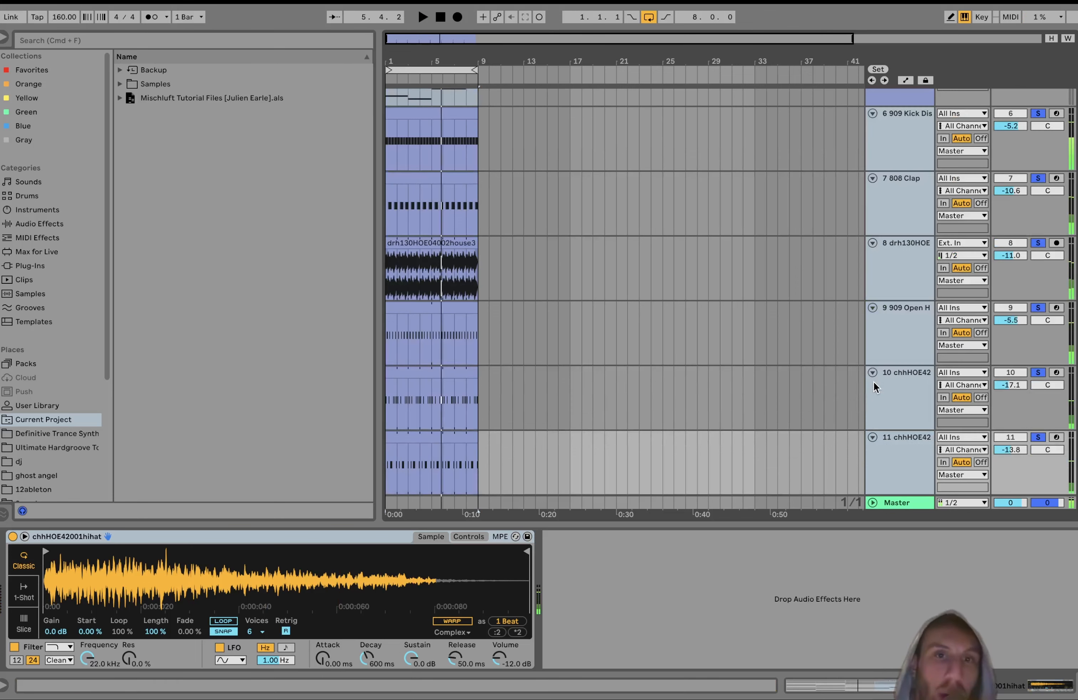
Step: Solo only the 909 Kick track, audition it and show its sampler's detailed controls
scroll(900, 327, "up", 5)
left_click(929, 263)
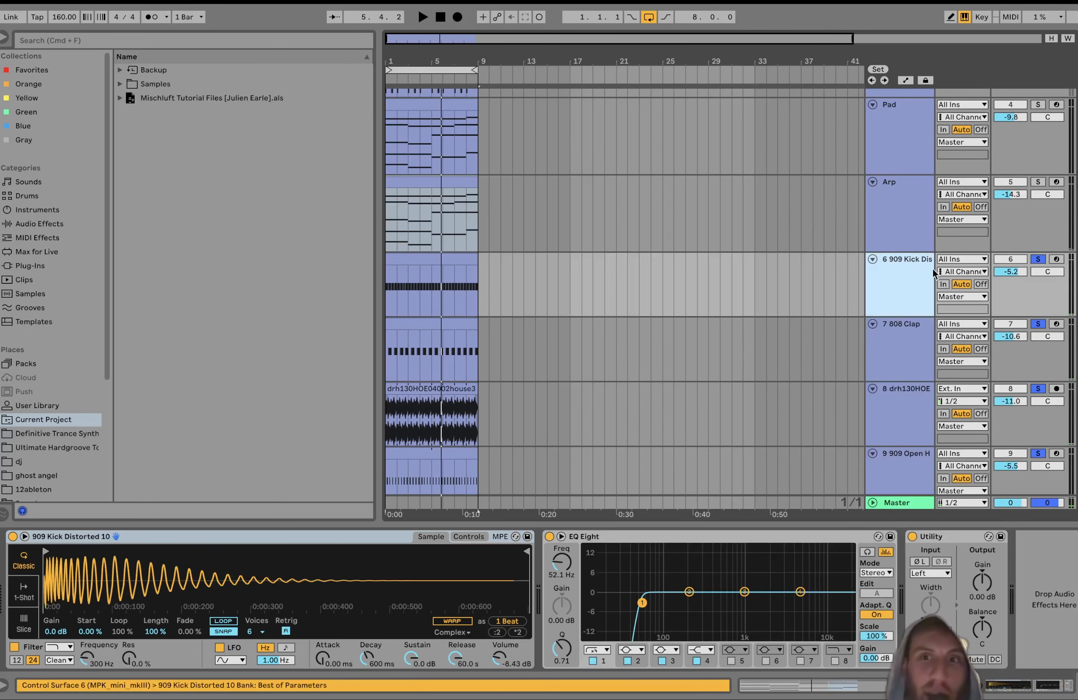
left_click(1039, 259)
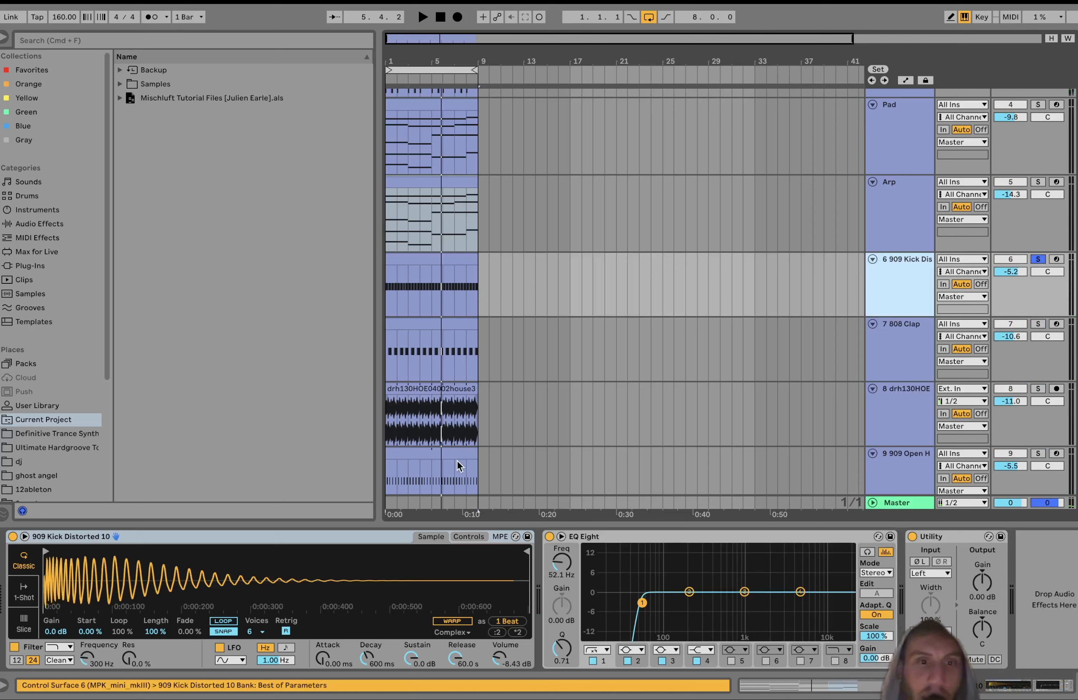
key("space")
left_click(473, 539)
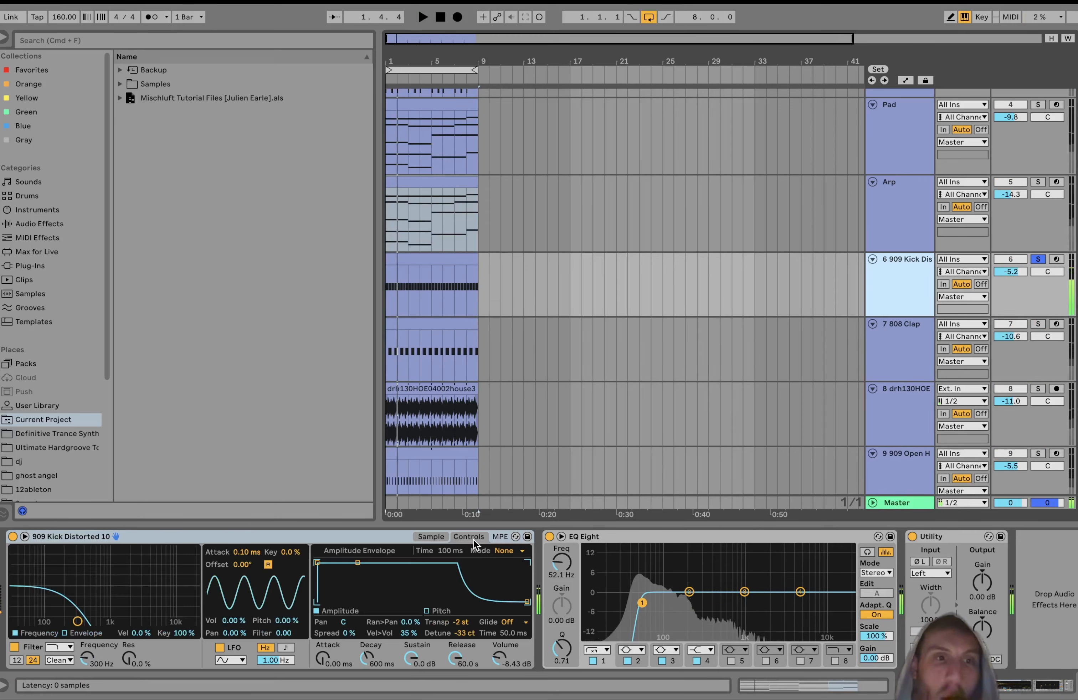
Step: Bypass the kick sampler's filter to audition the unfiltered kick, and turn the filter back on
left_click(15, 647)
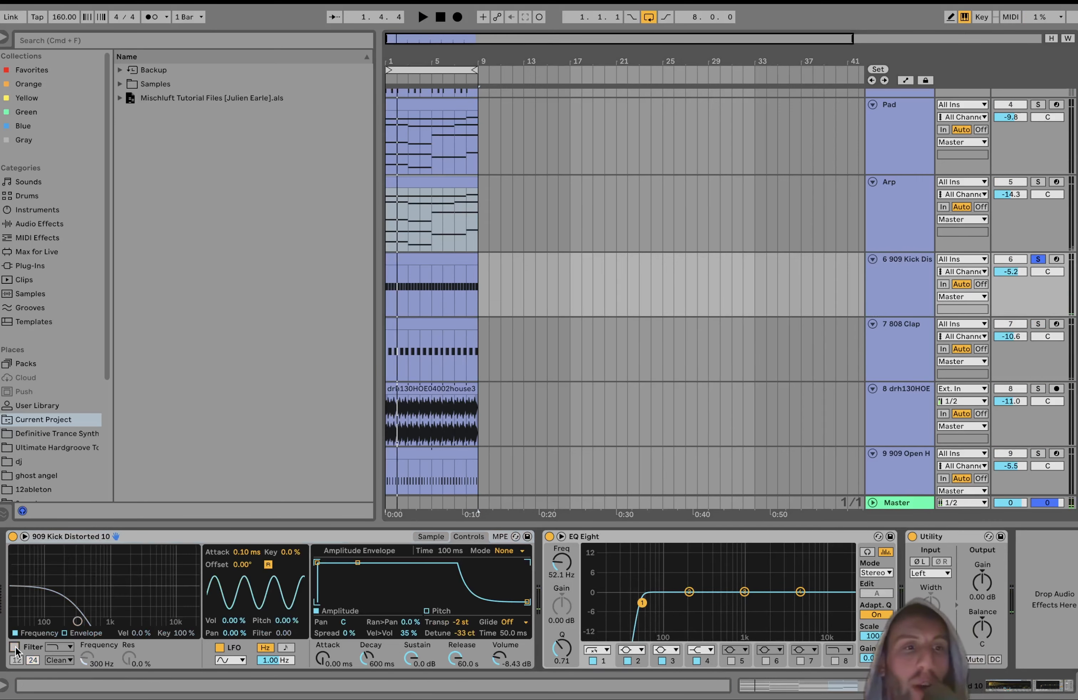
key("space")
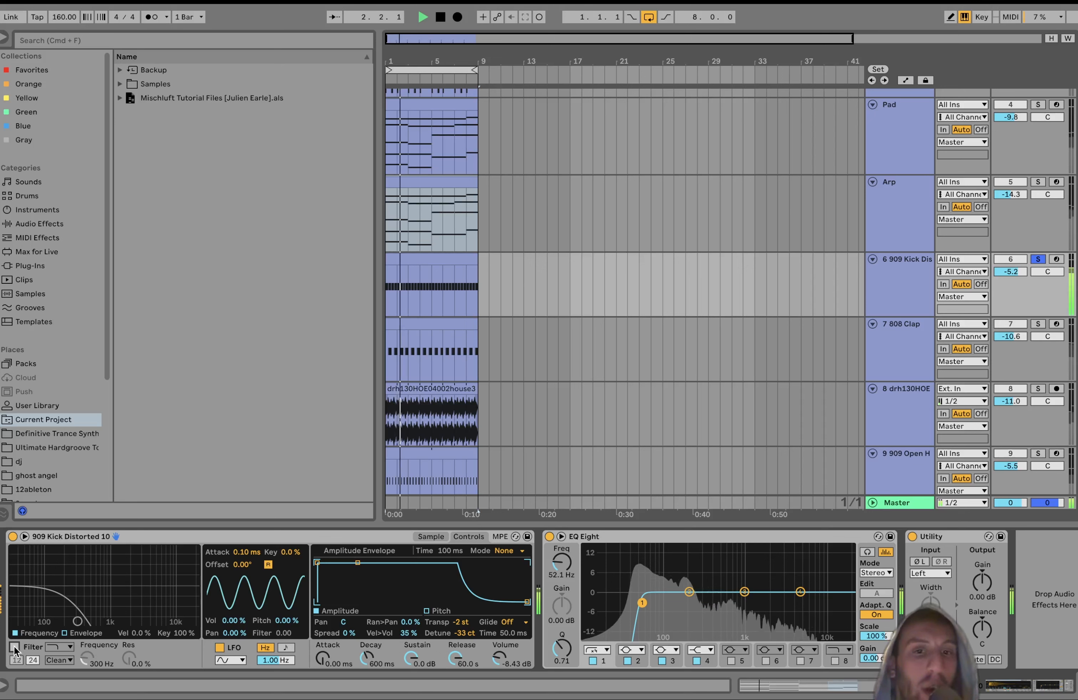
key("space")
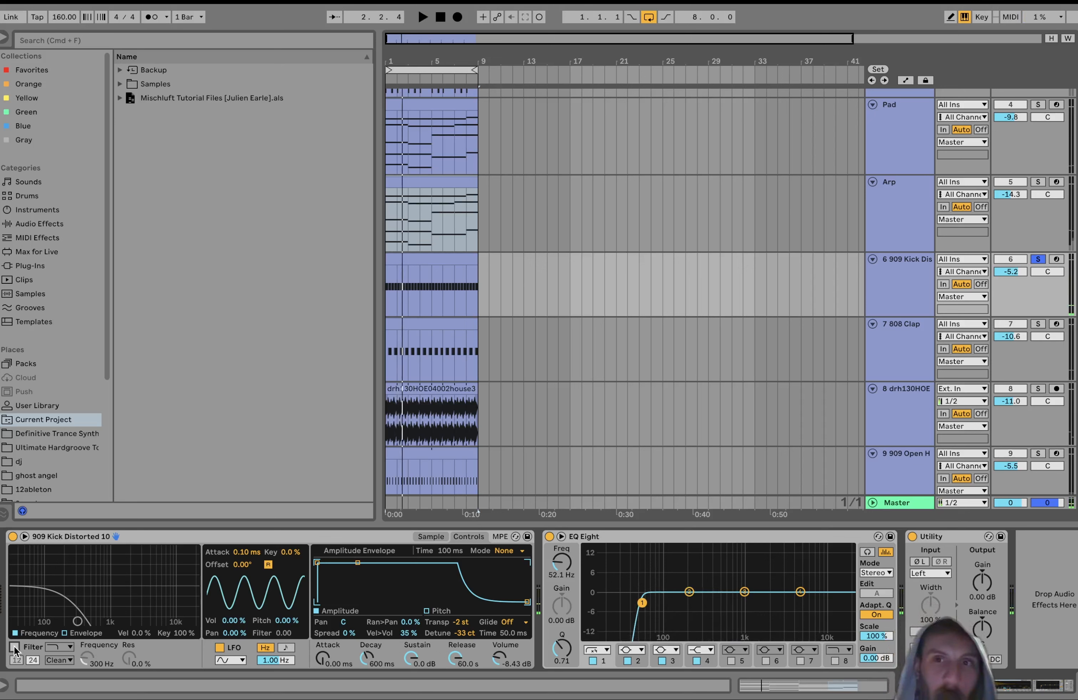
left_click(15, 647)
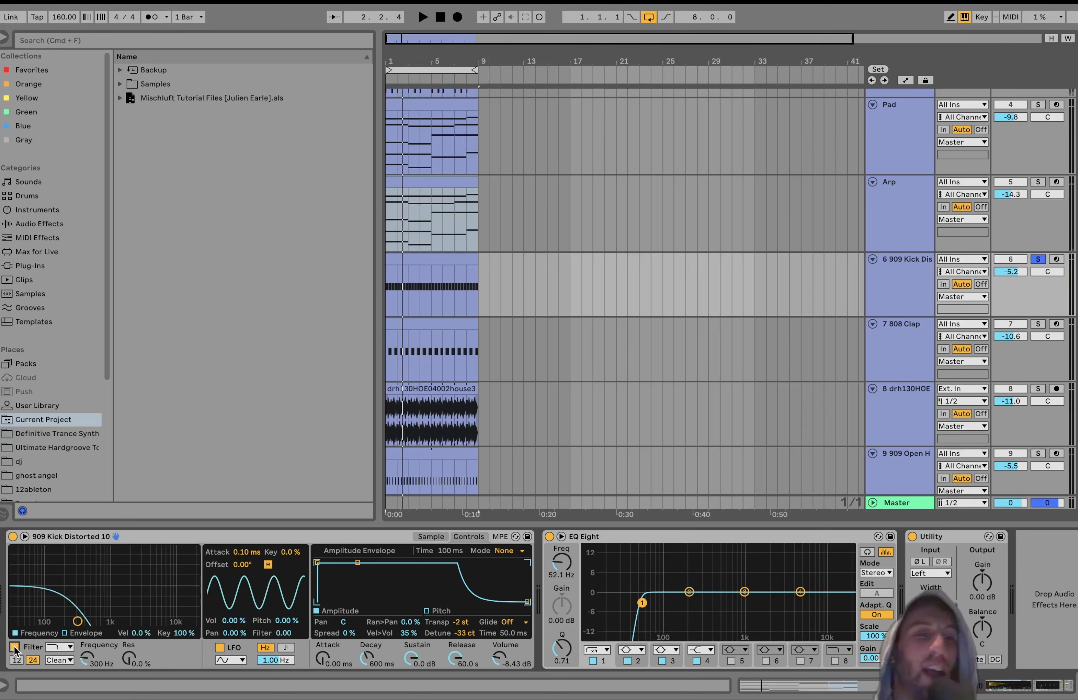
Step: Inspect the kick's filter envelope while auditioning it, and return to its sample waveform
left_click(76, 633)
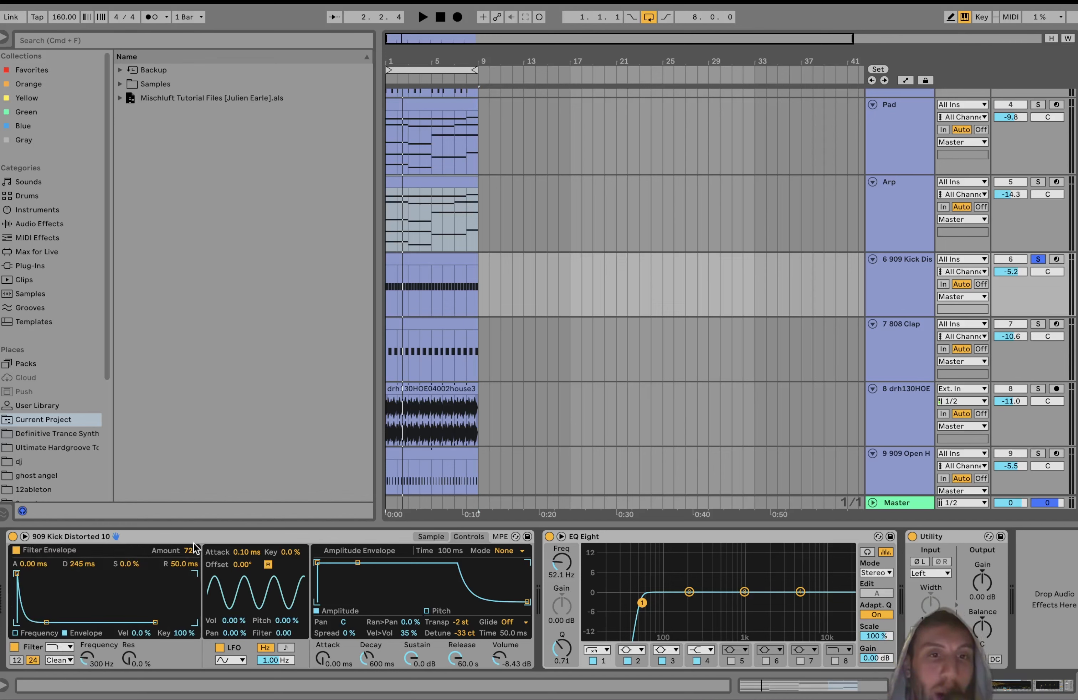
key("space")
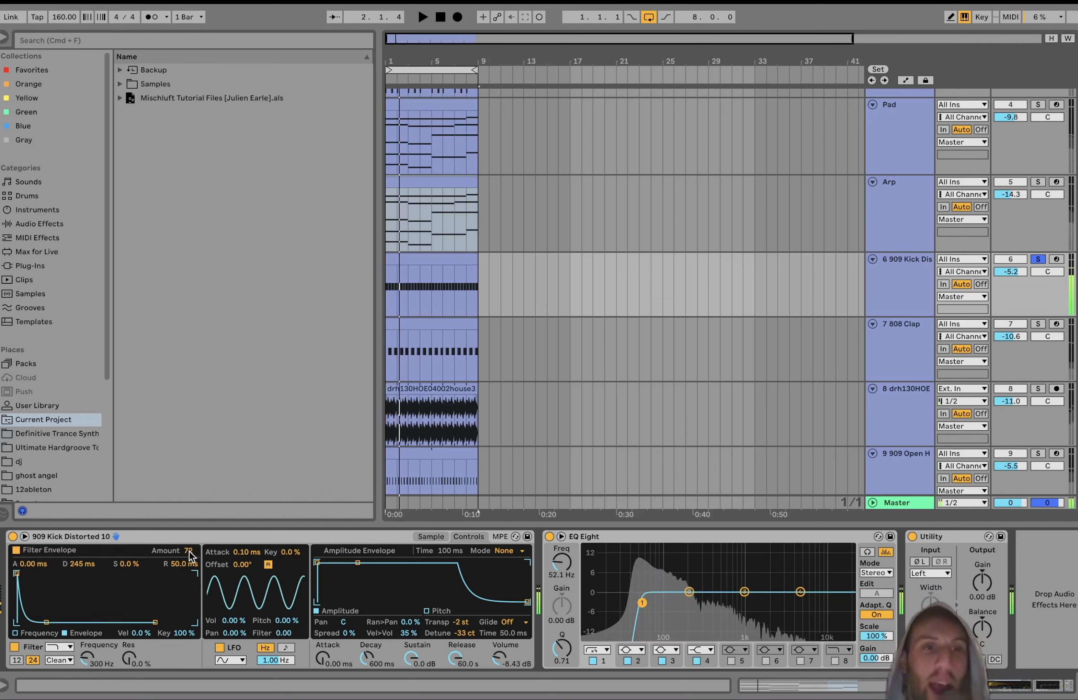
key("space")
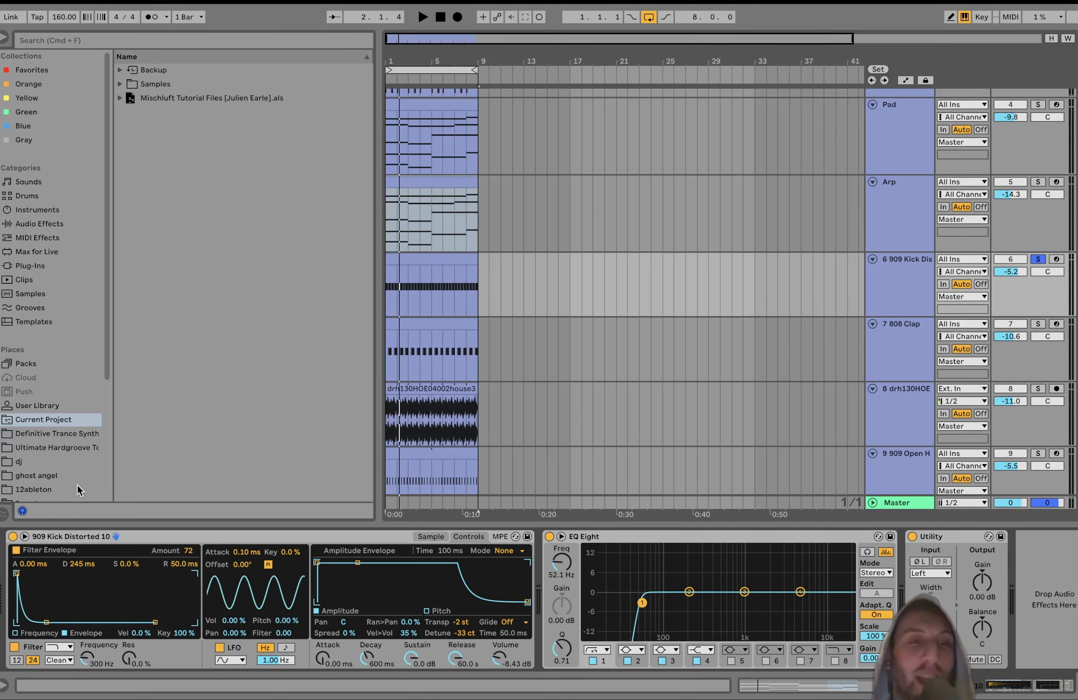
left_click(427, 537)
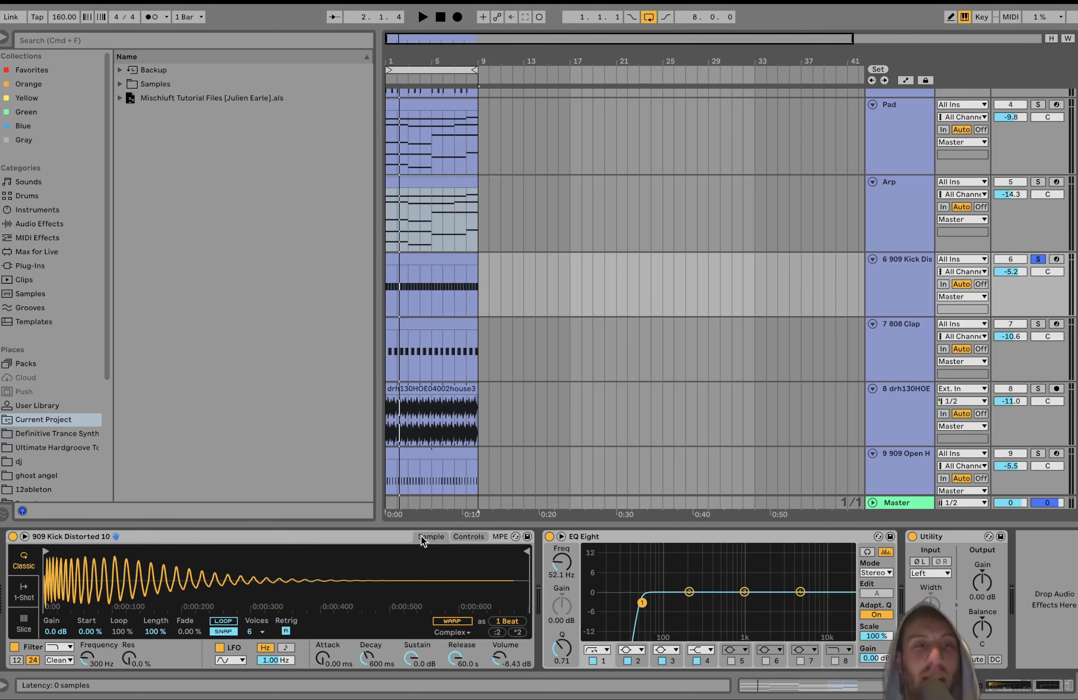
scroll(924, 284, "up", 5)
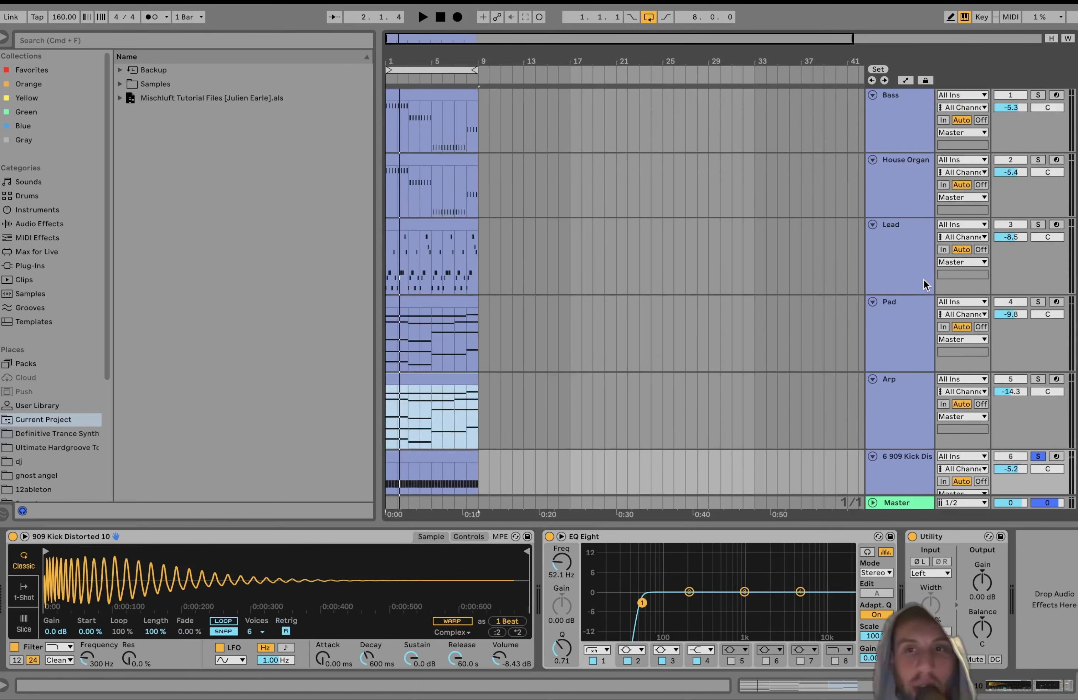
Step: Audition the soloed 909 Kick track with its sampler filter active
key("space")
scroll(927, 230, "down", 5)
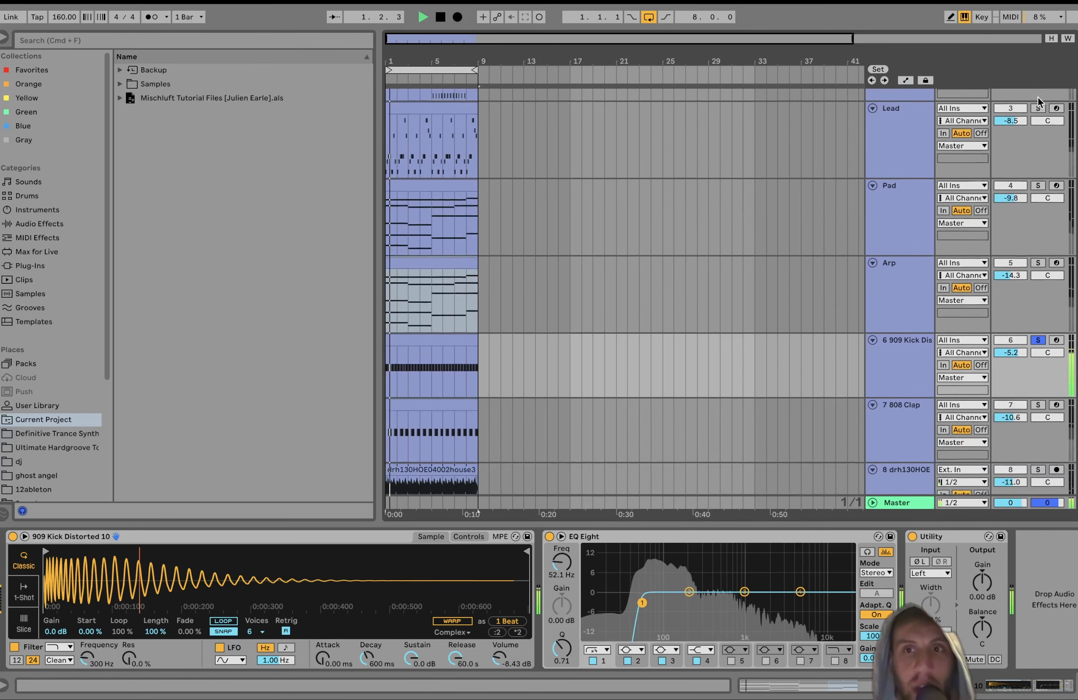
left_click(927, 229)
key("space")
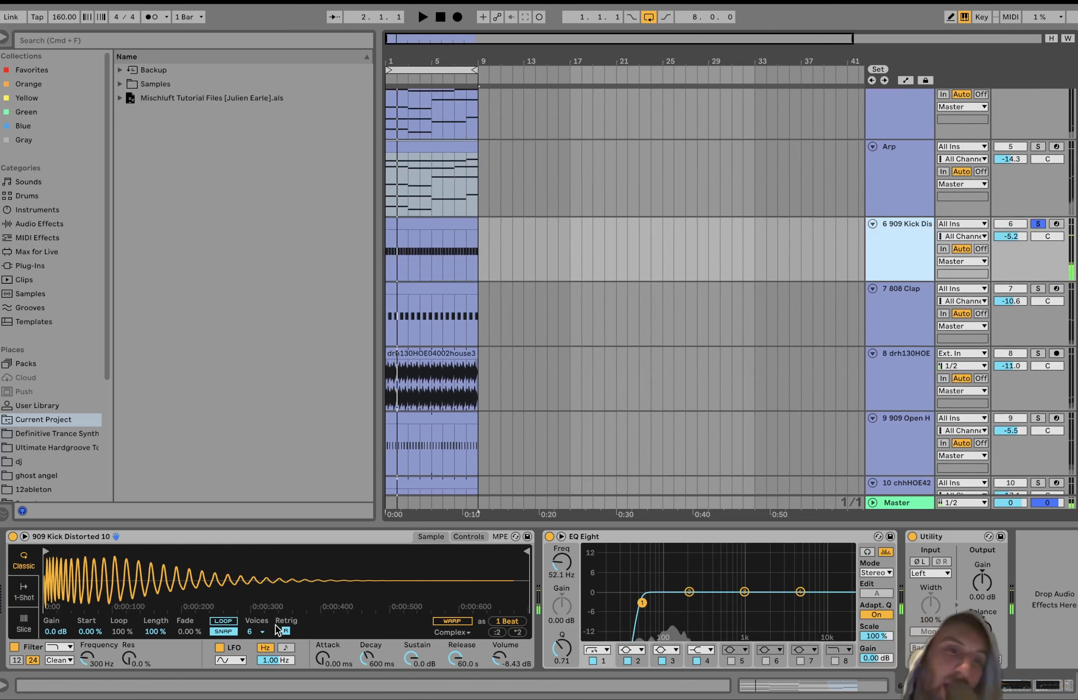
left_click(1032, 225)
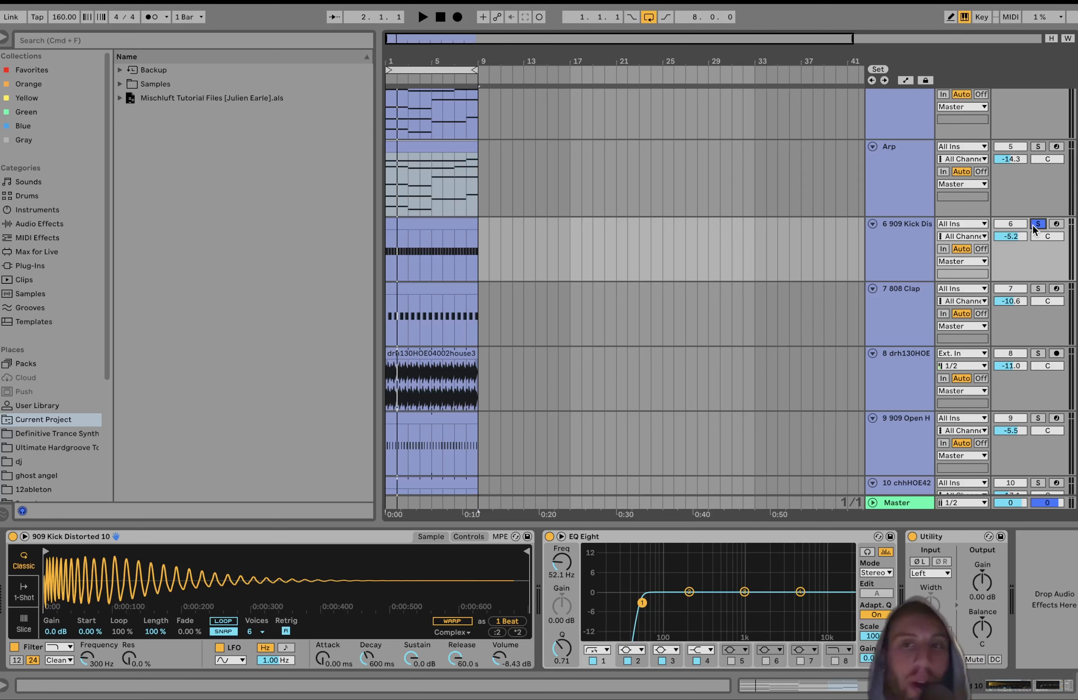
Step: Audition the kick with its sampler filter bypassed, turn the filter back on and replay it with the filter envelope shown
left_click(14, 647)
key("space")
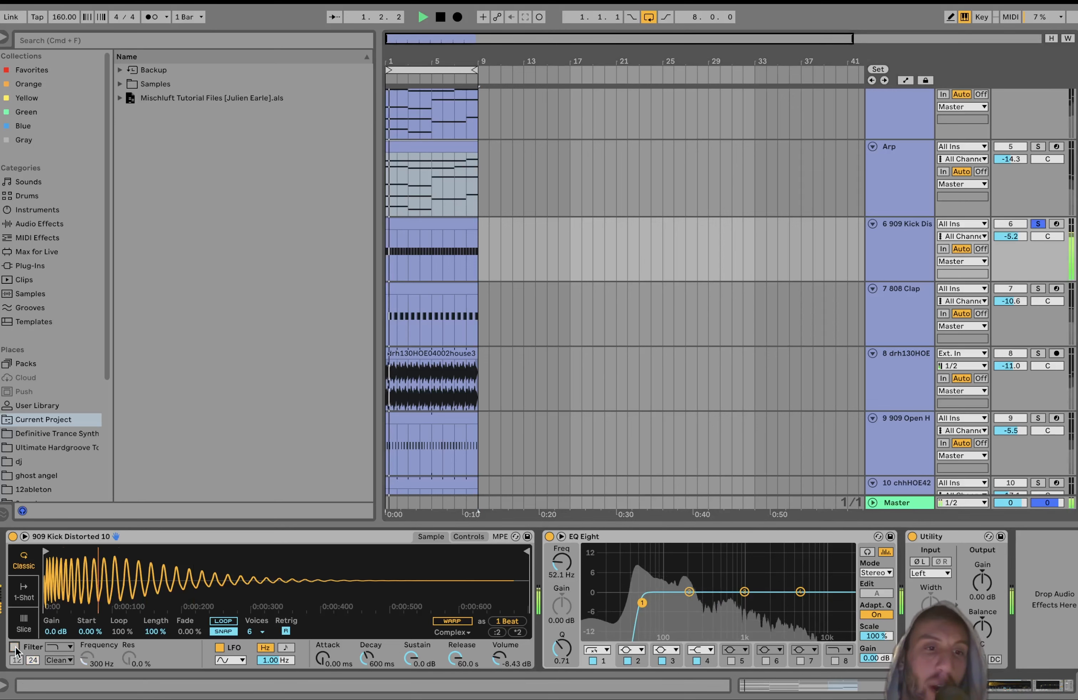
left_click(15, 647)
key("space")
left_click(472, 536)
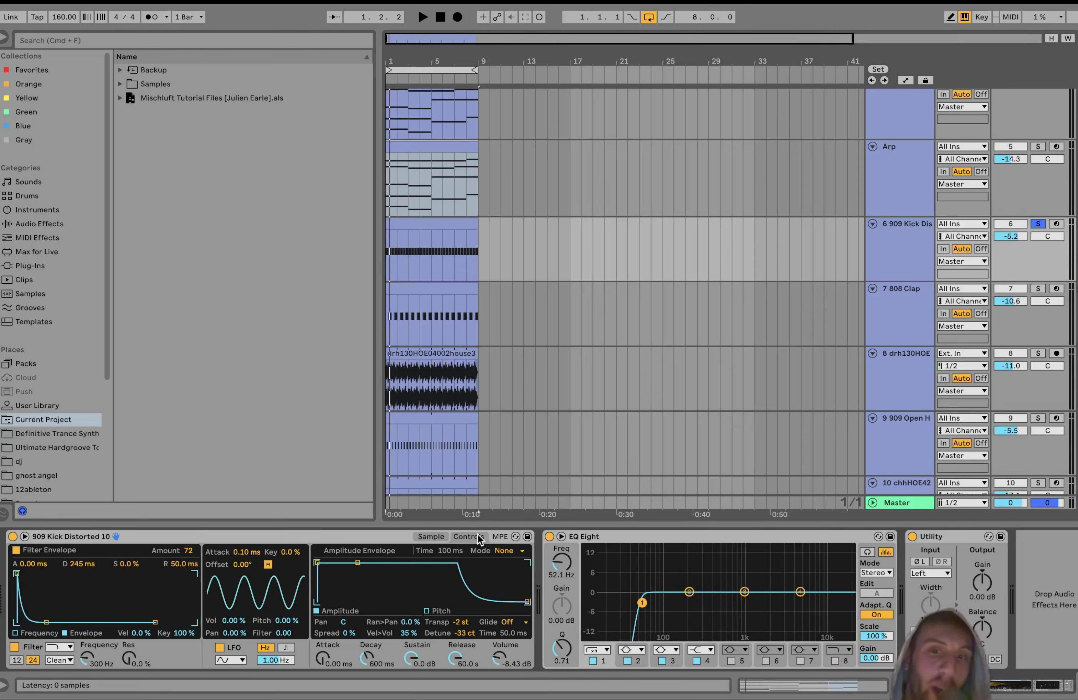
key("space")
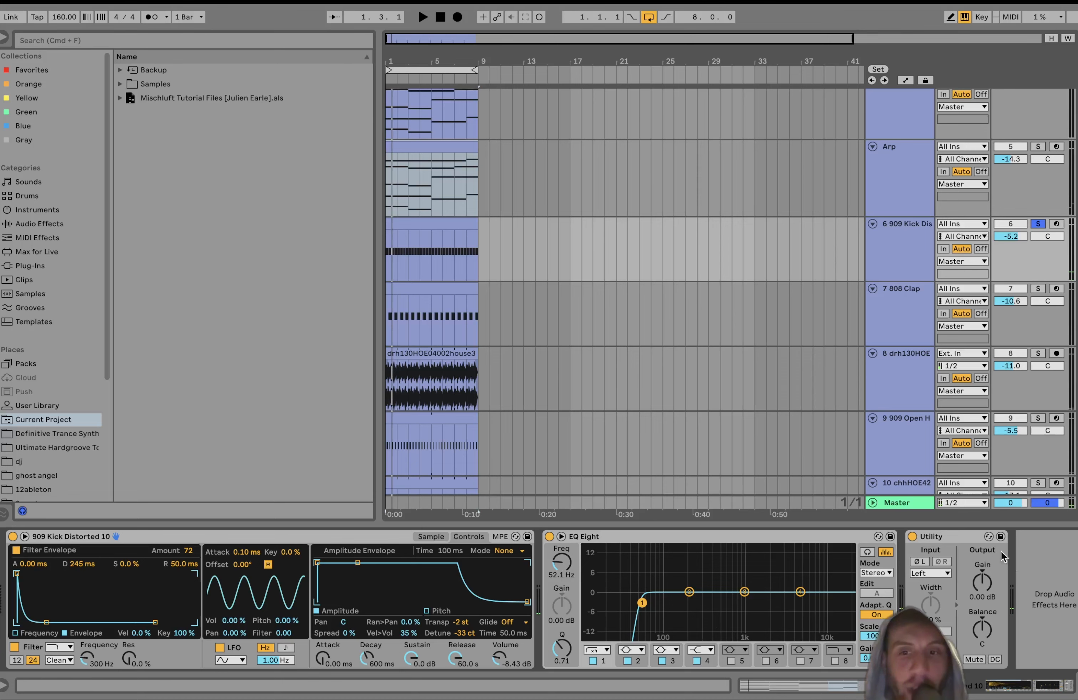
Step: Solo only the 808 Clap track, audition it and show its sampler's detailed controls
scroll(875, 440, "down", 5)
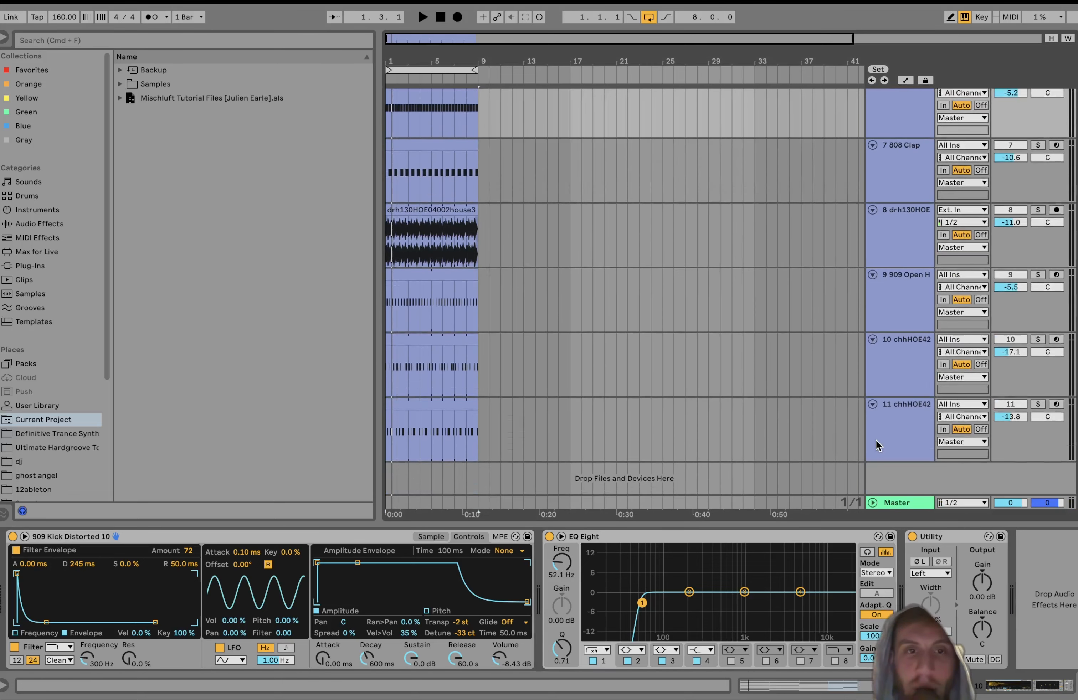
left_click(893, 161)
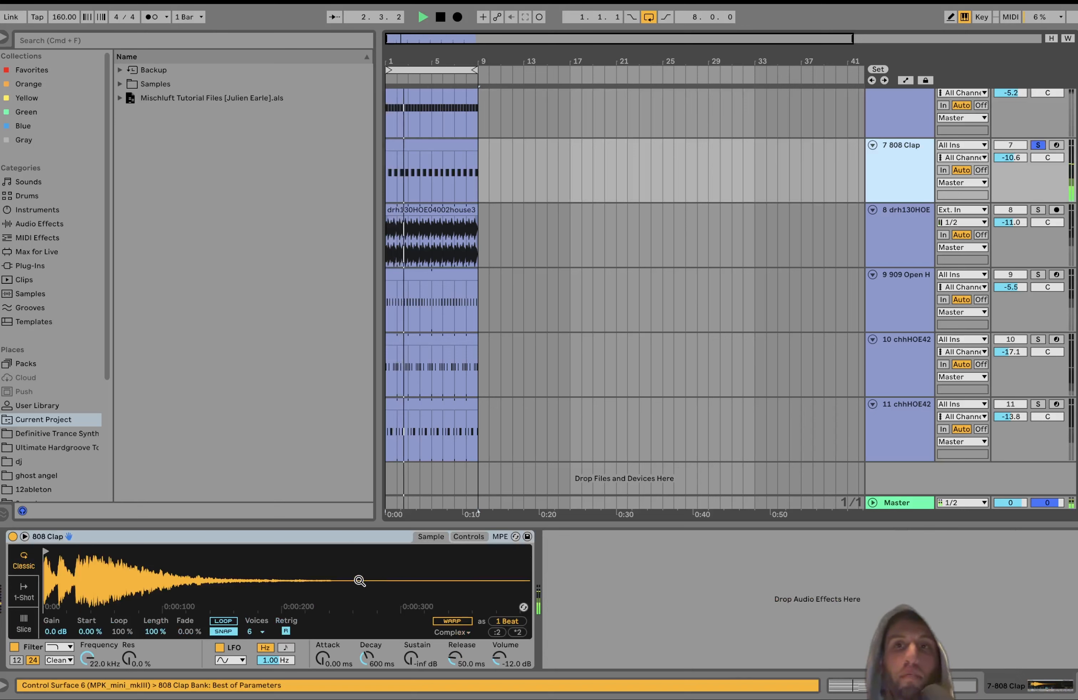
key("space")
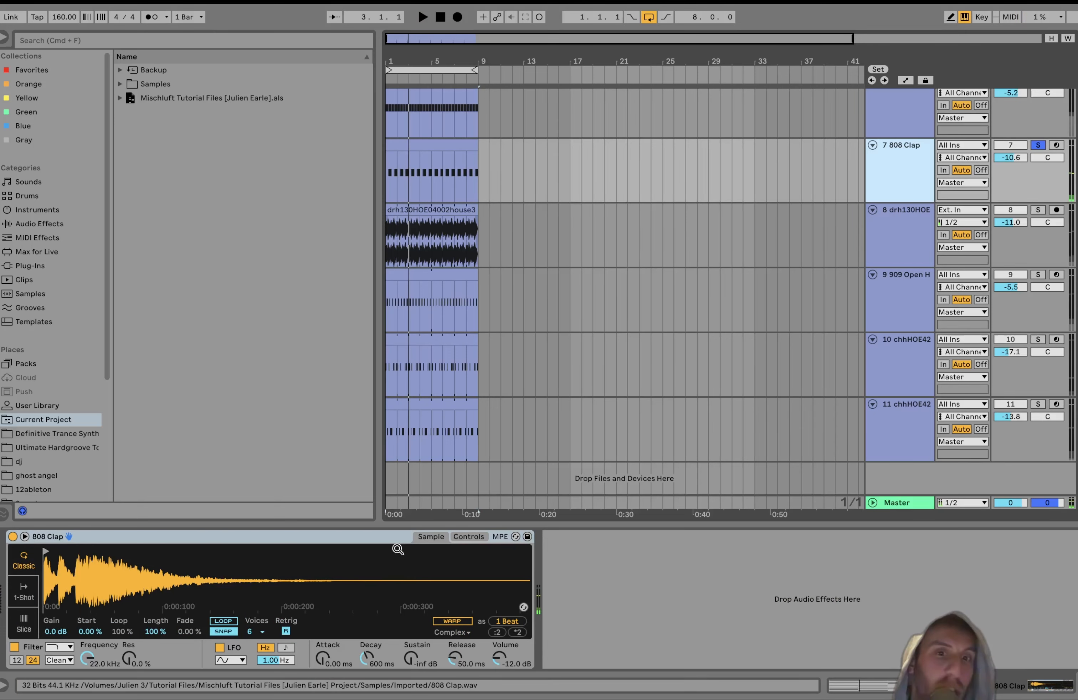
left_click(470, 539)
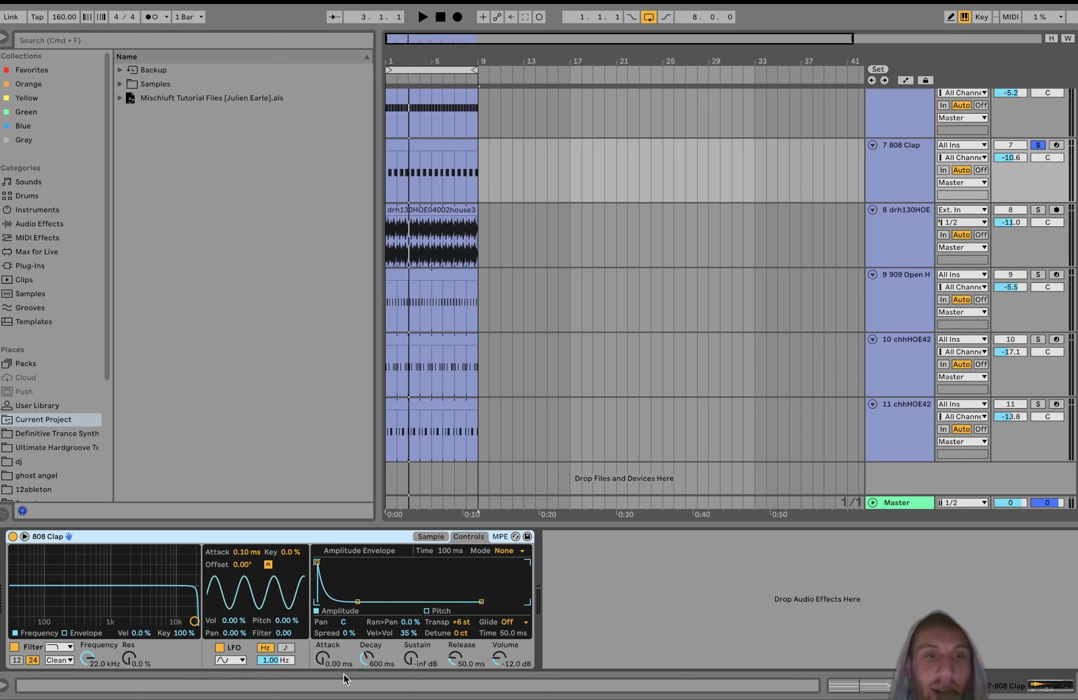
Step: Try shortening the clap's amplitude decay to 122 ms while auditioning it, and undo the change
left_click_drag(368, 670, 368, 695)
key("space")
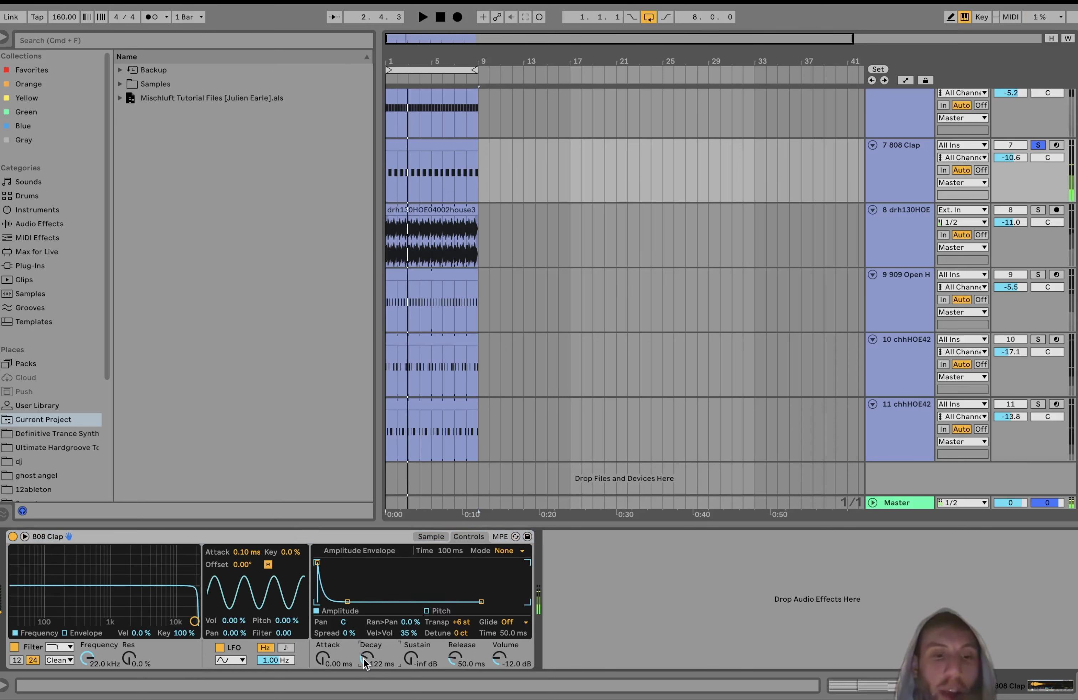
key("super+z")
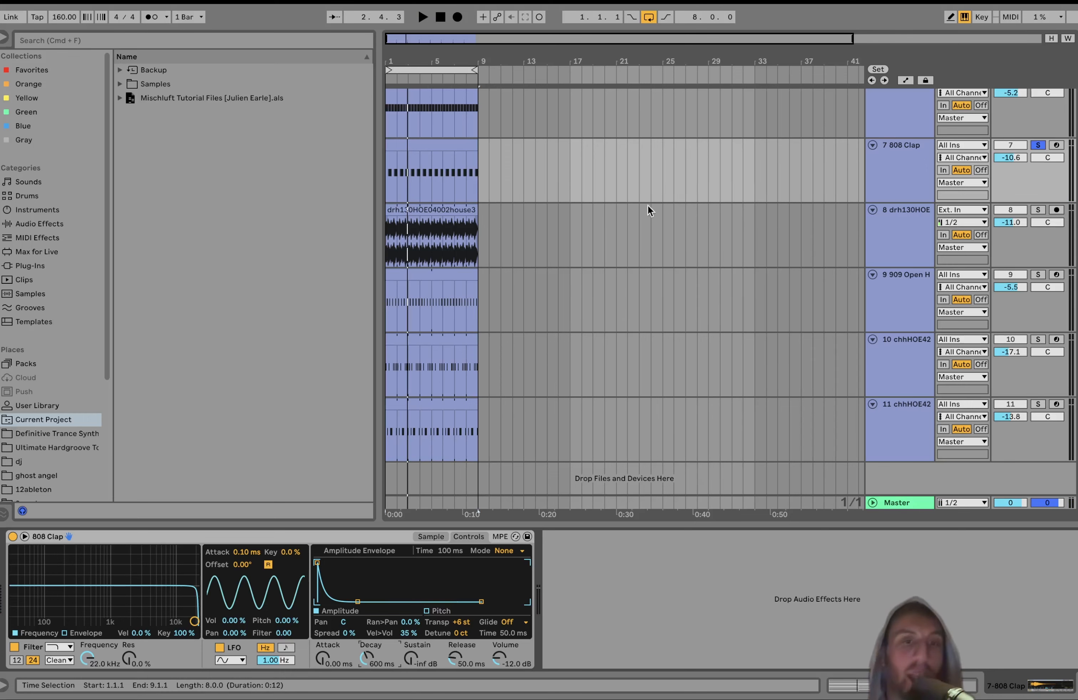
Step: Replay the clap, and solo only the drum loop on track 8 to audition it with its effects shown
key("space")
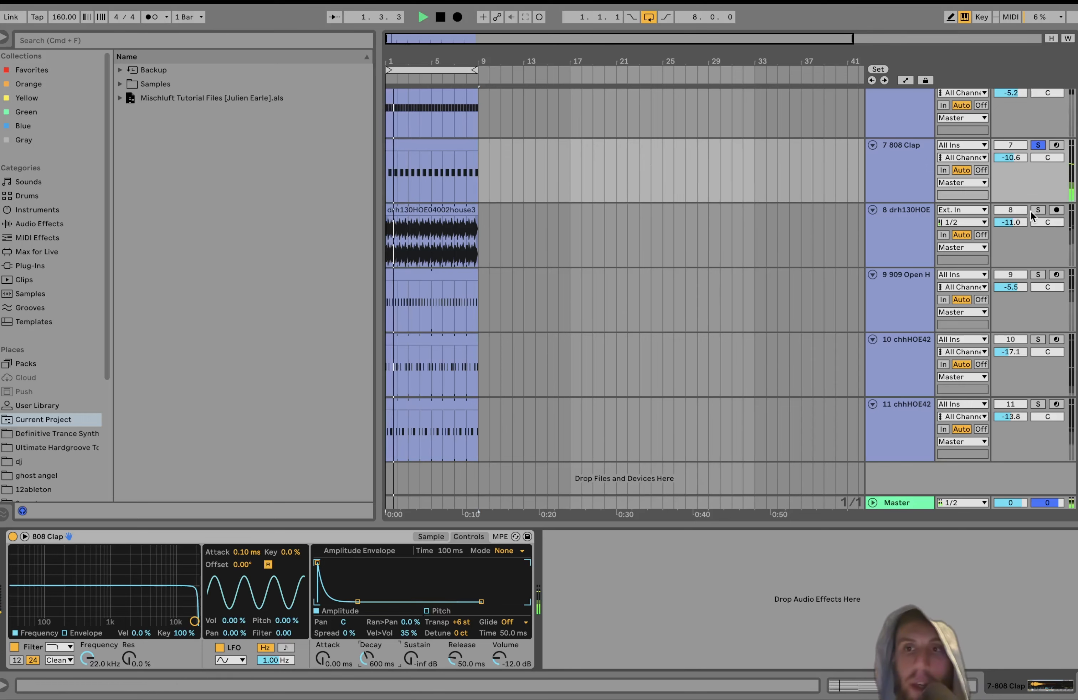
left_click(1036, 210)
left_click(904, 230)
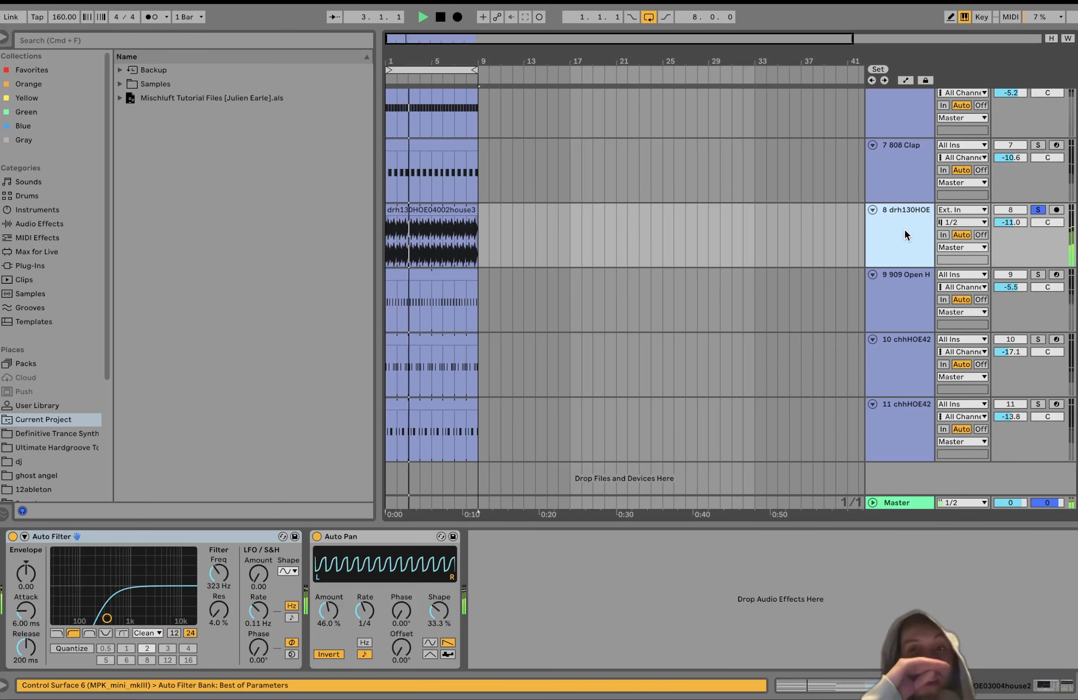
key("space")
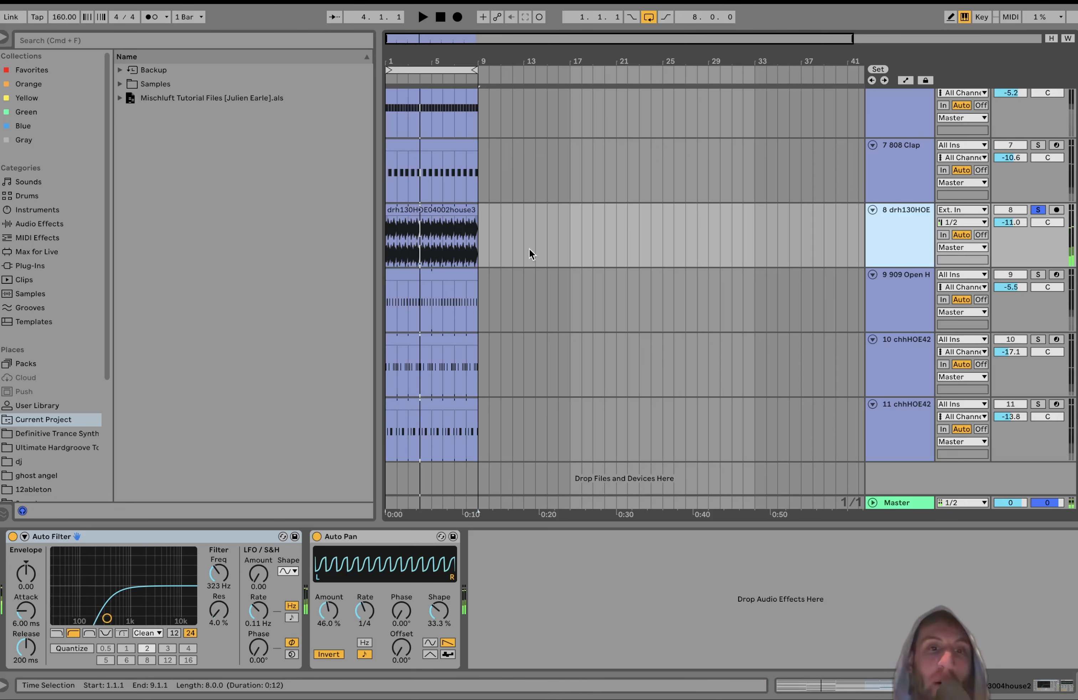
Step: Bypass the drum loop's Auto Pan and Auto Filter to audition and view the raw clip, and turn both effects back on
left_click(317, 536)
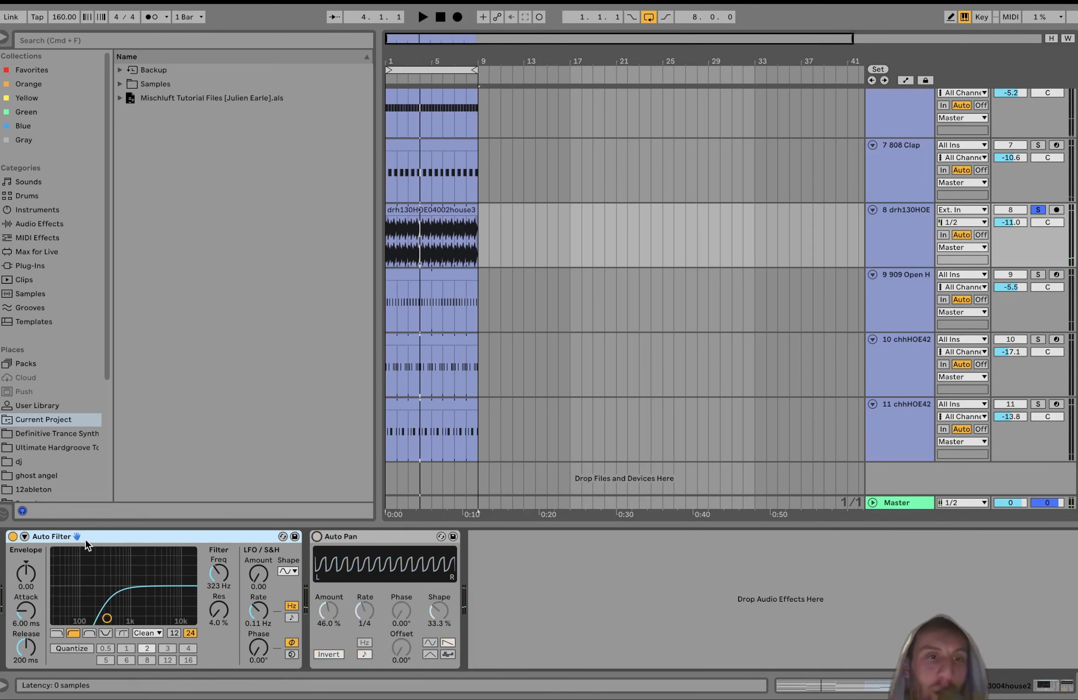
left_click(13, 536)
key("space")
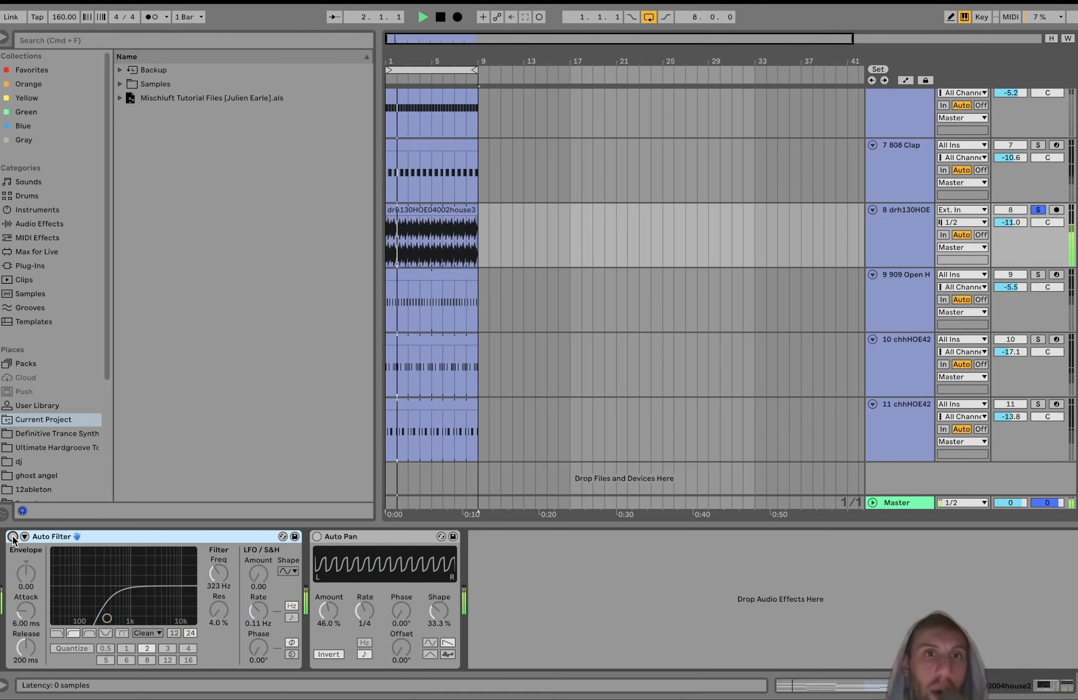
left_click(445, 206)
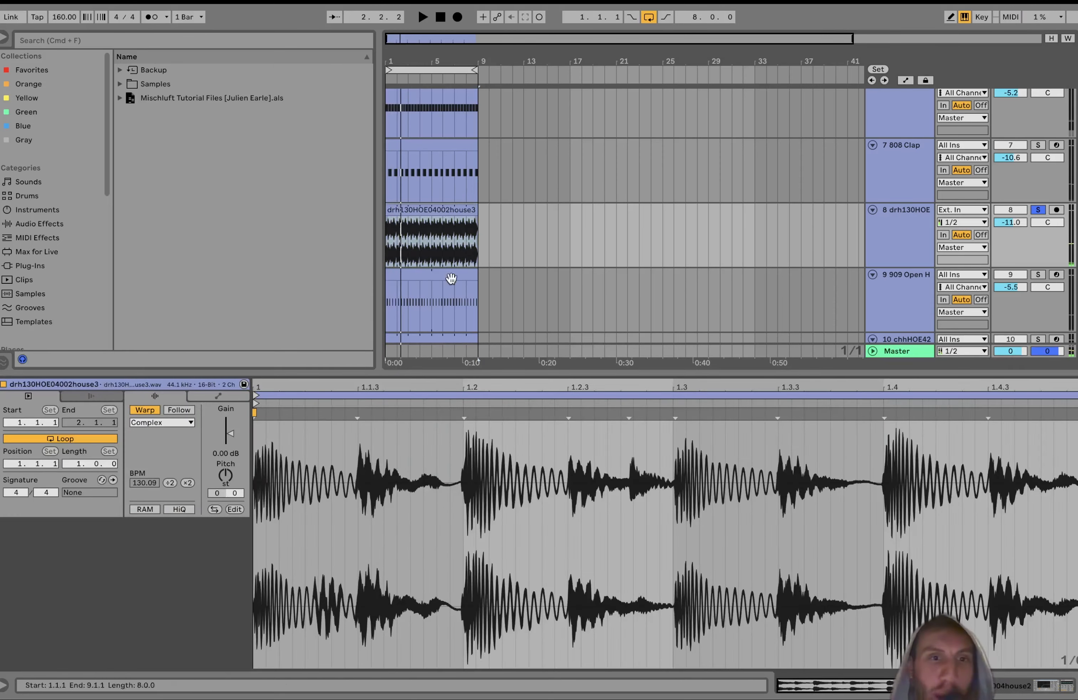
left_click(900, 218)
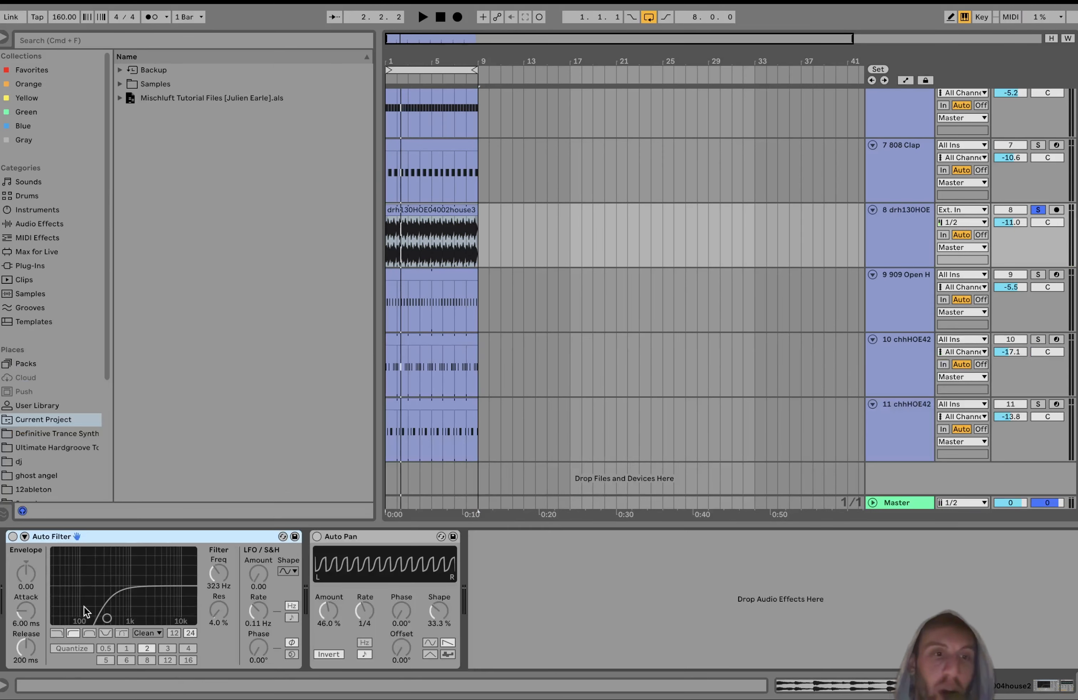
left_click(13, 537)
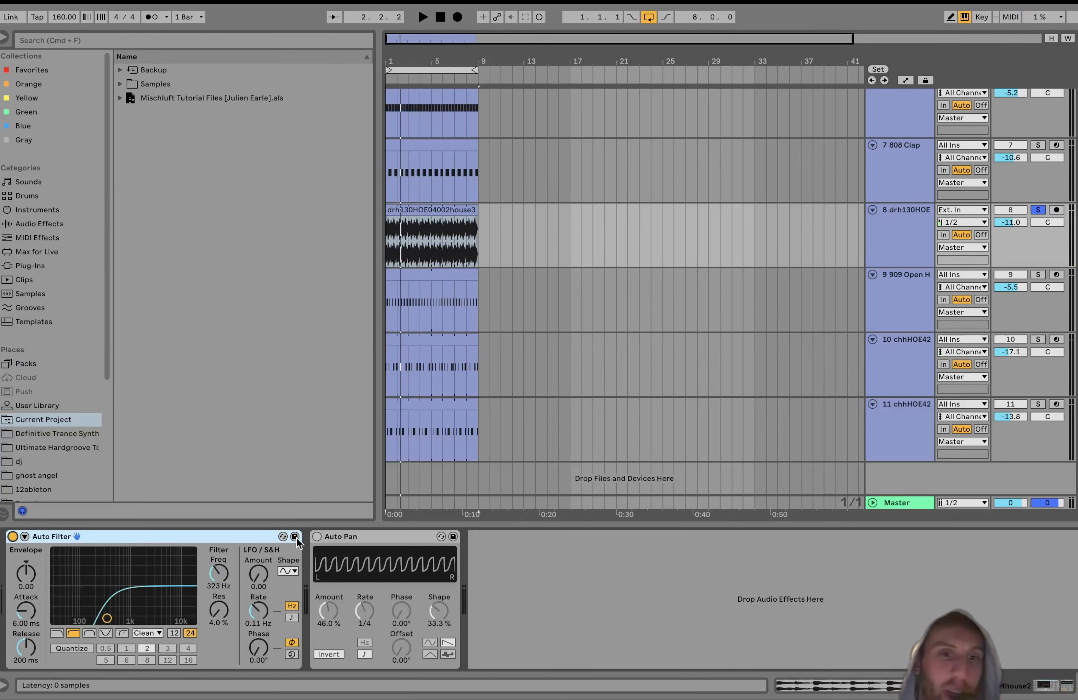
left_click(317, 536)
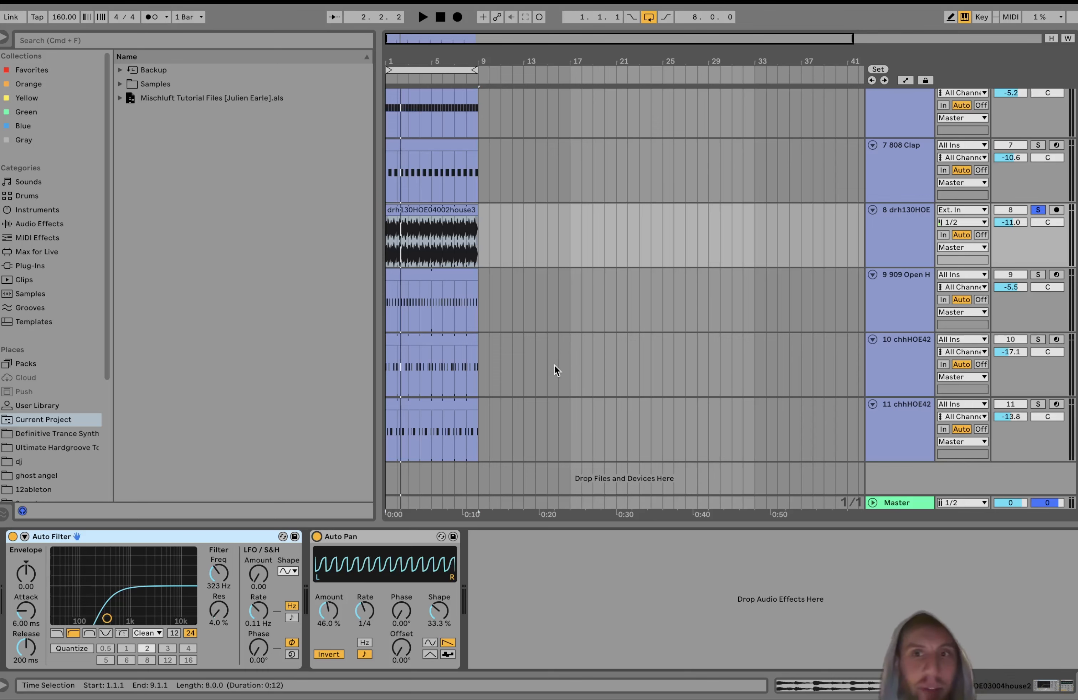
Step: Solo the three hi-hat tracks (9–11) together, audition them and show the 909 Open Hat sampler
left_click(911, 287)
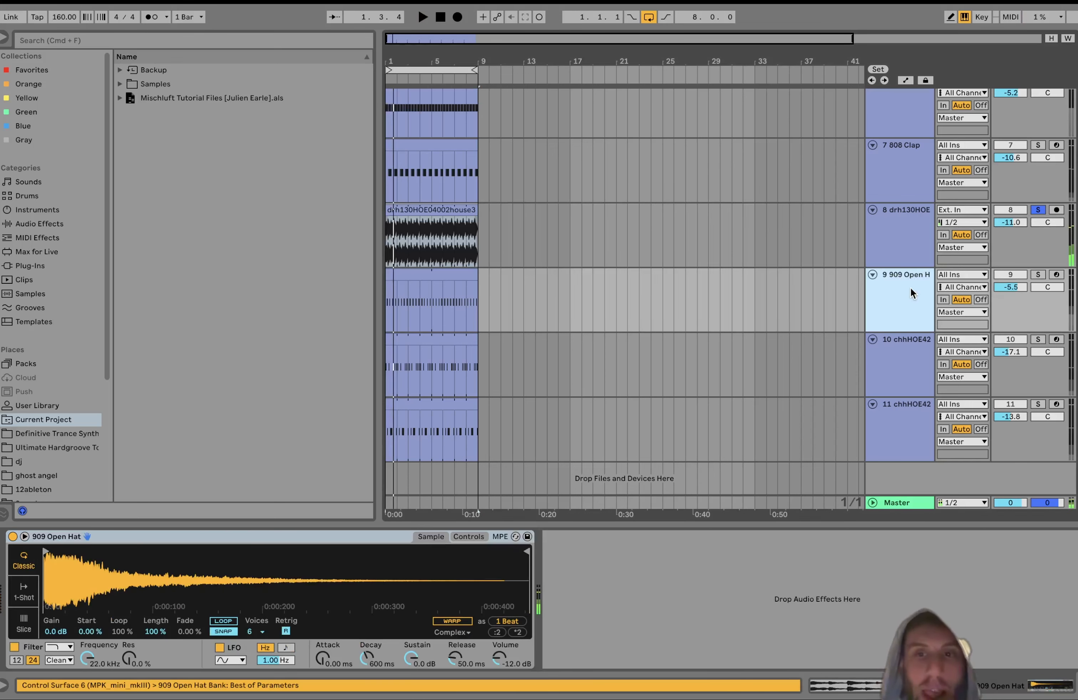
left_click(913, 413, "shift")
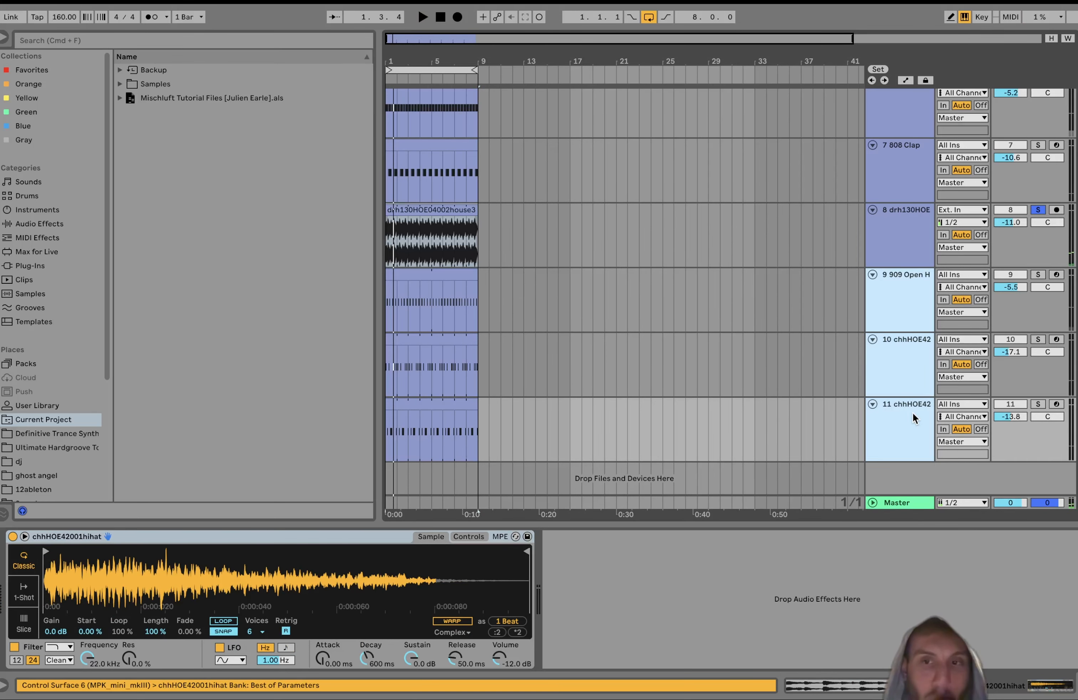
left_click(1038, 275)
key("space")
left_click(902, 293)
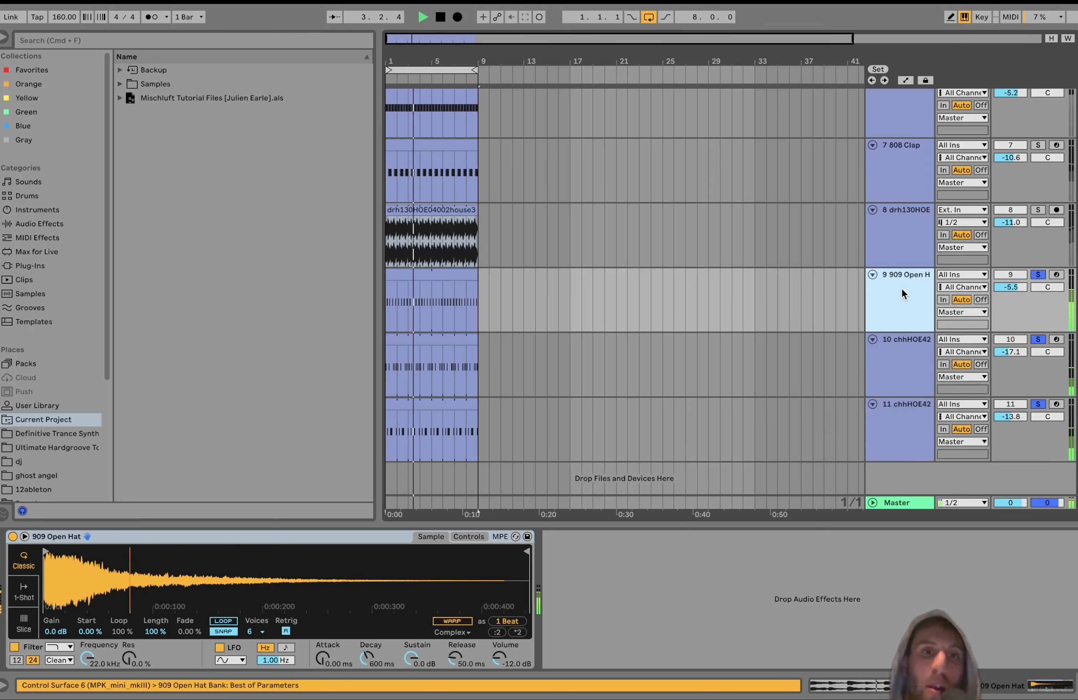
key("space")
Step: Solo only the 909 Open Hat track, audition it and examine the notes in its clip
left_click(1039, 275)
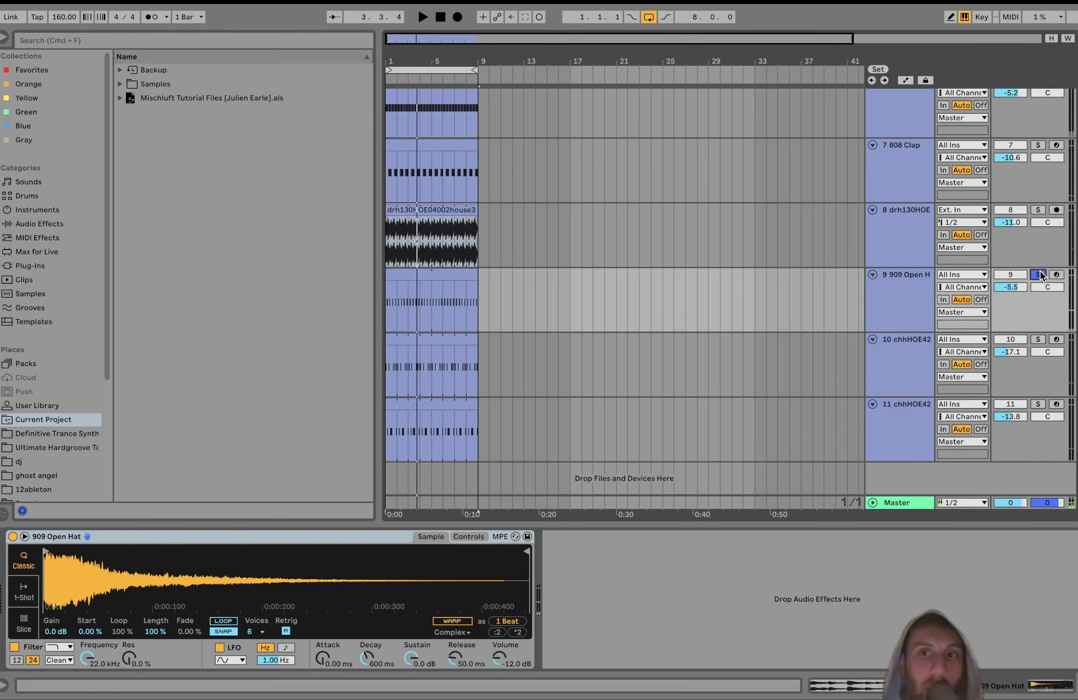
left_click(878, 291)
key("space")
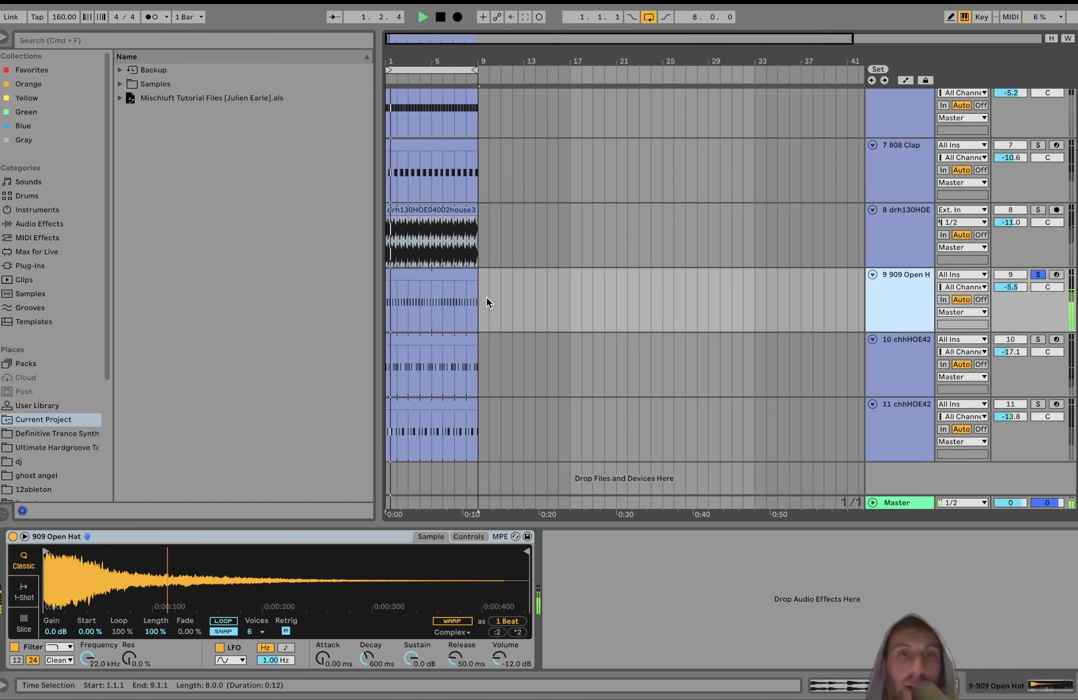
double_click(453, 273)
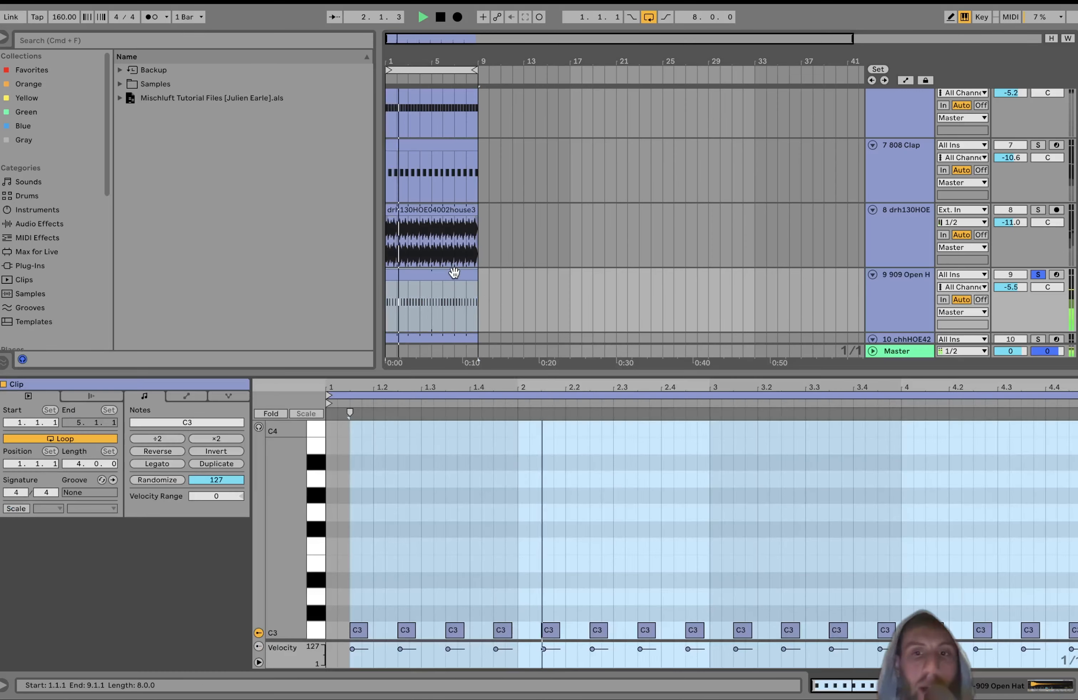
left_click(880, 301)
Step: Solo and audition the two closed hi-hat tracks (10 and 11), adding the open hat and the drum loop to the solo
left_click(911, 352)
left_click(903, 436, "shift")
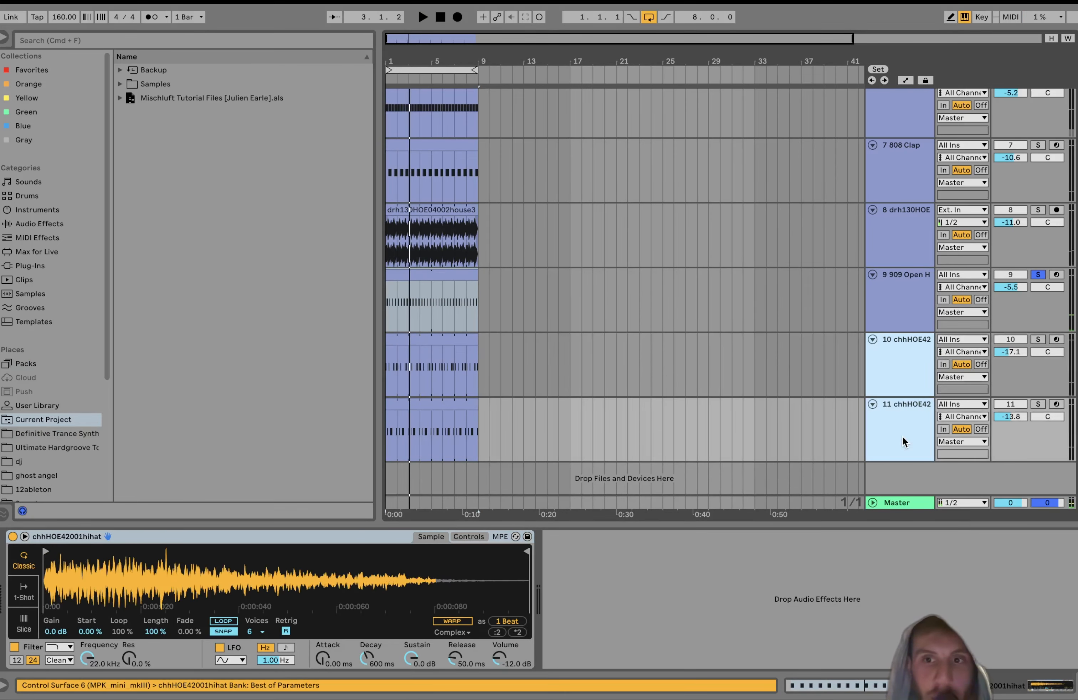
left_click(1038, 405)
key("space")
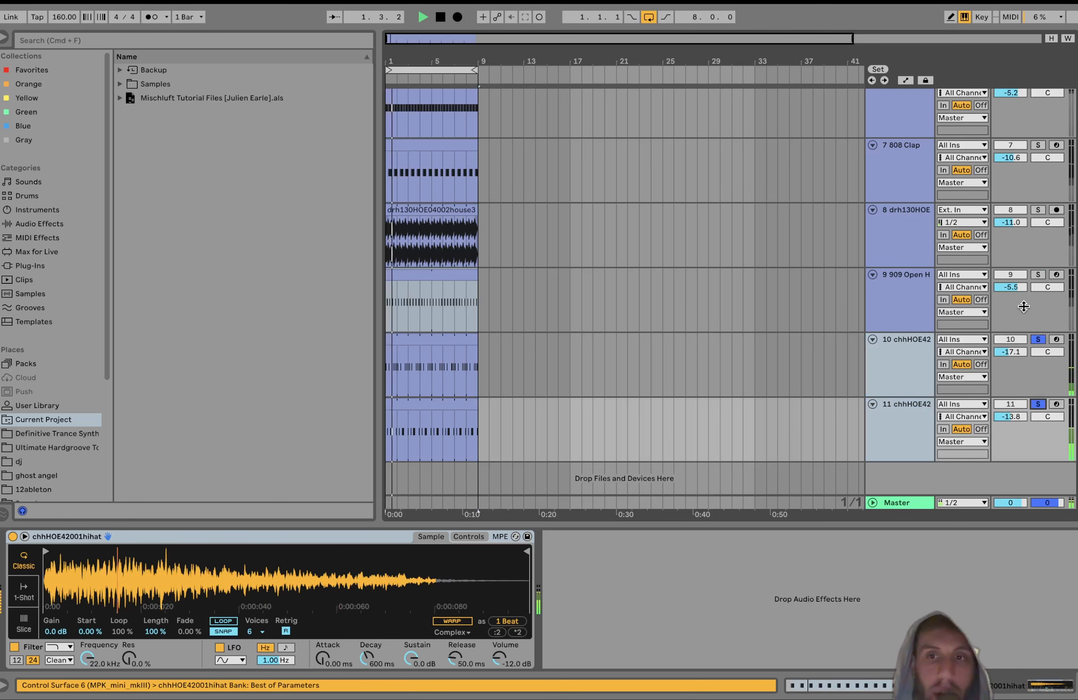
left_click(1037, 274)
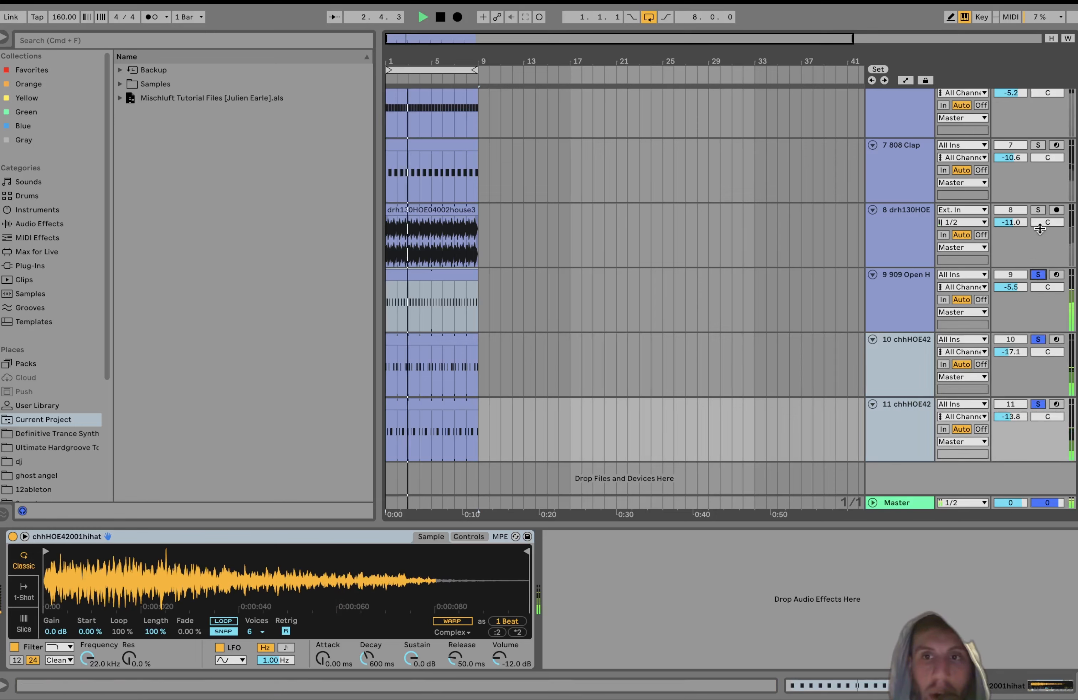
left_click(1039, 210)
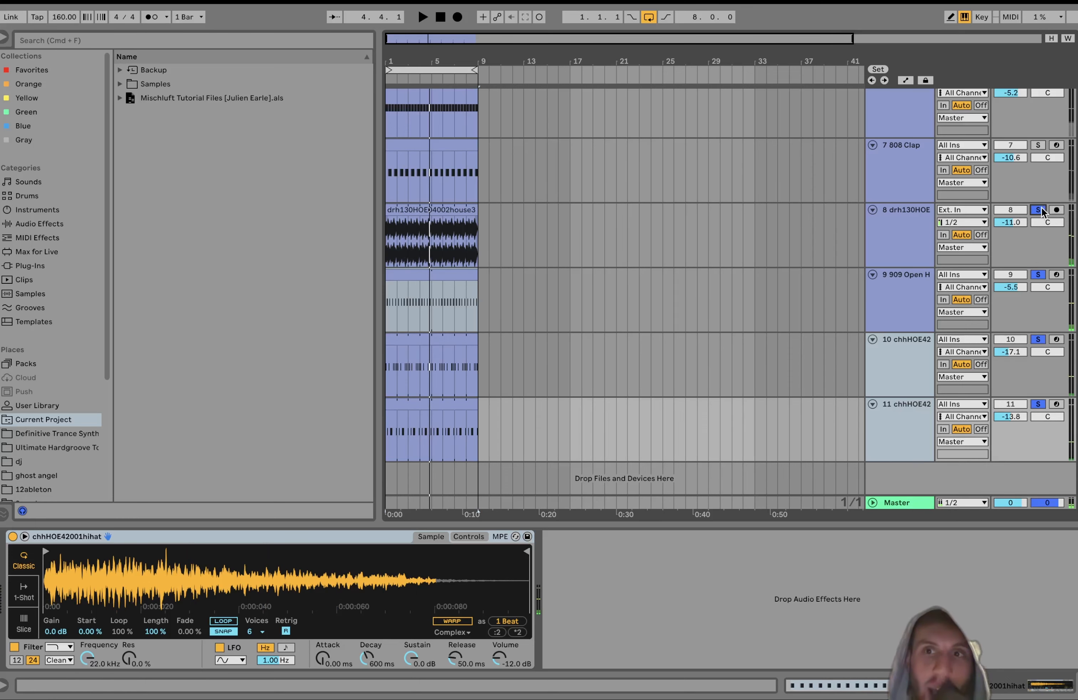
Step: Unsolo all the tracks, play the full mix and fold every track in the arrangement
left_click(1041, 208)
key("space")
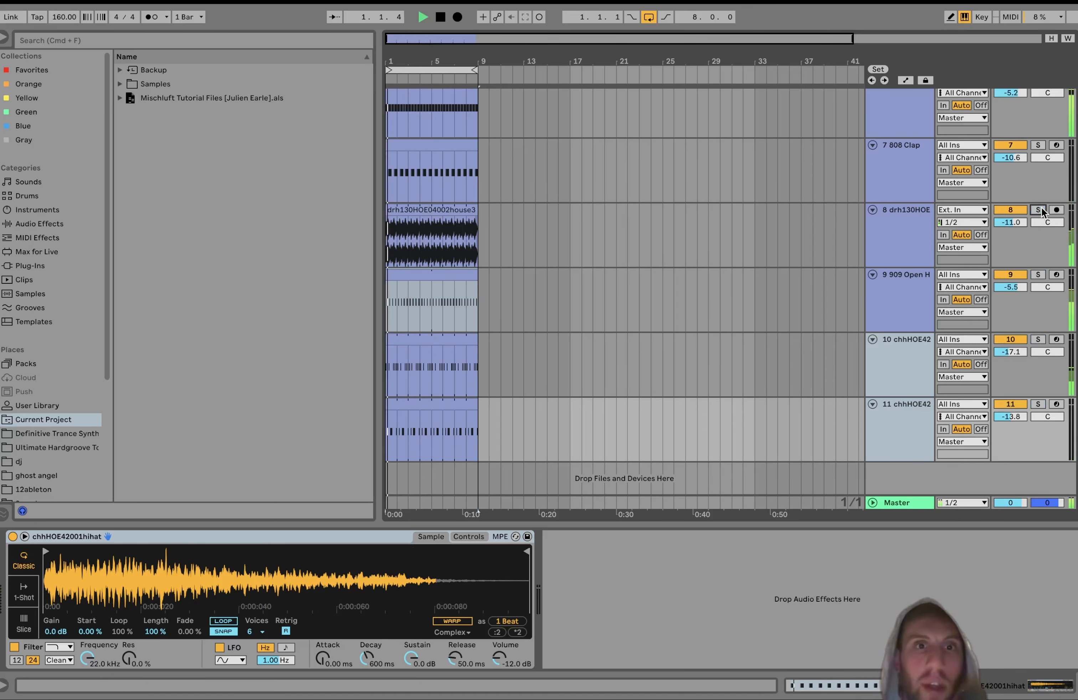
left_click(896, 257)
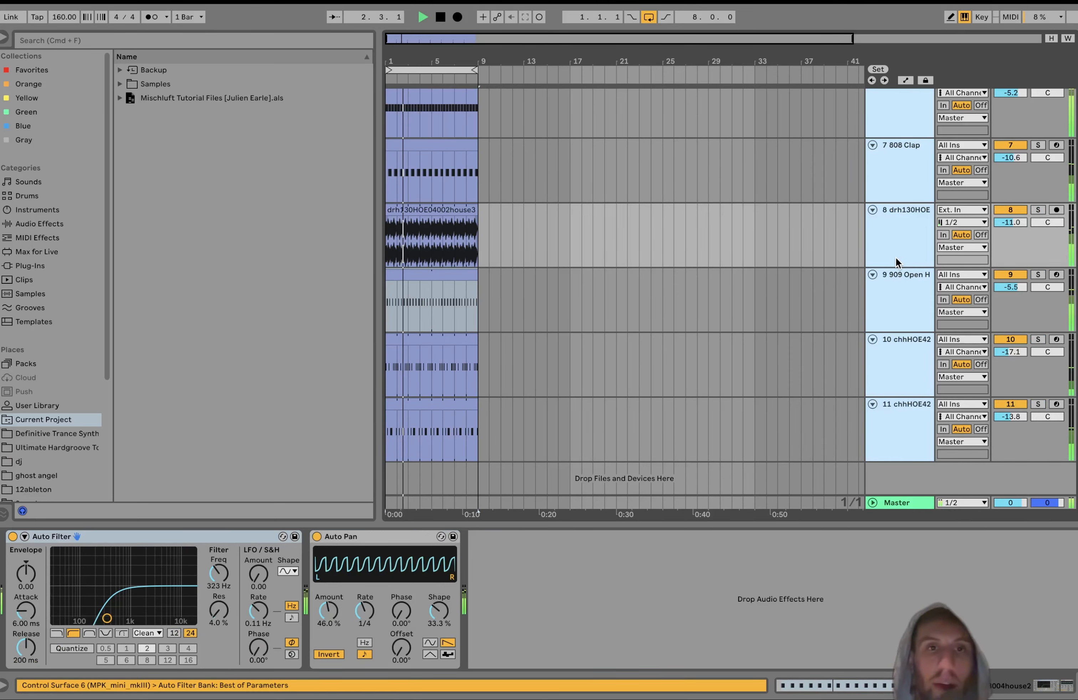
key("alt+u")
key("space")
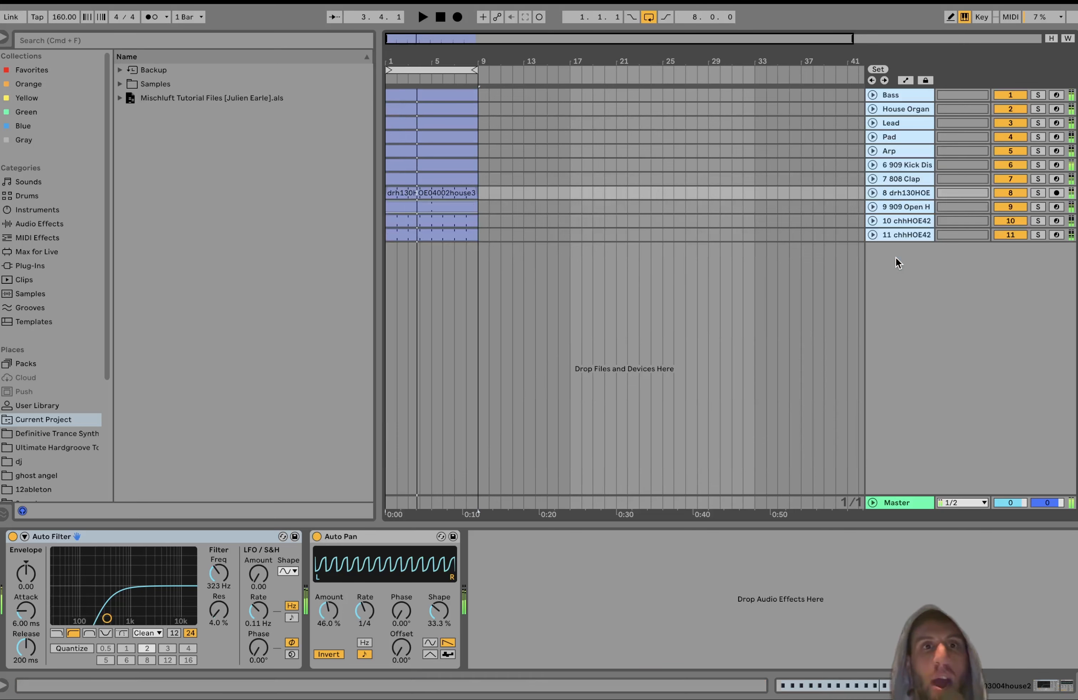